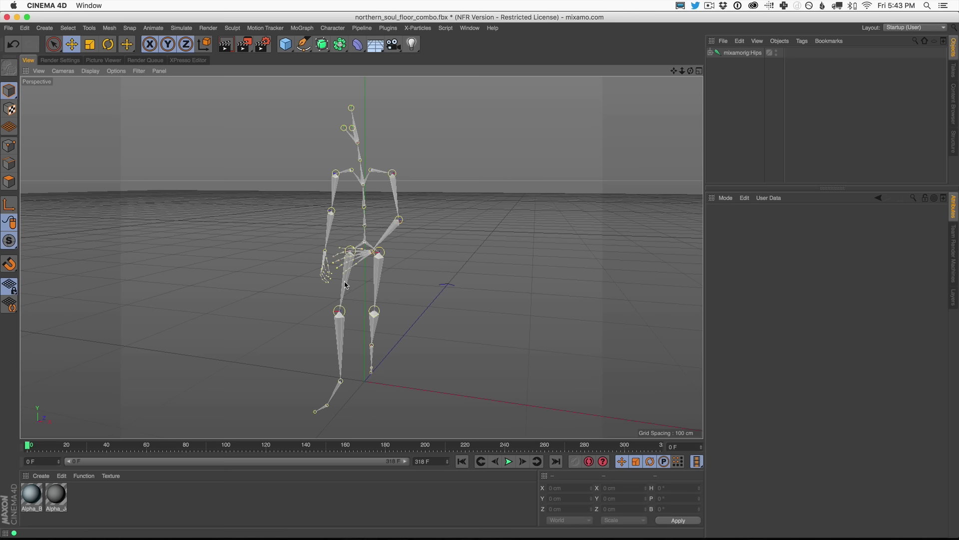
alt+drag(345, 285, 520, 287)
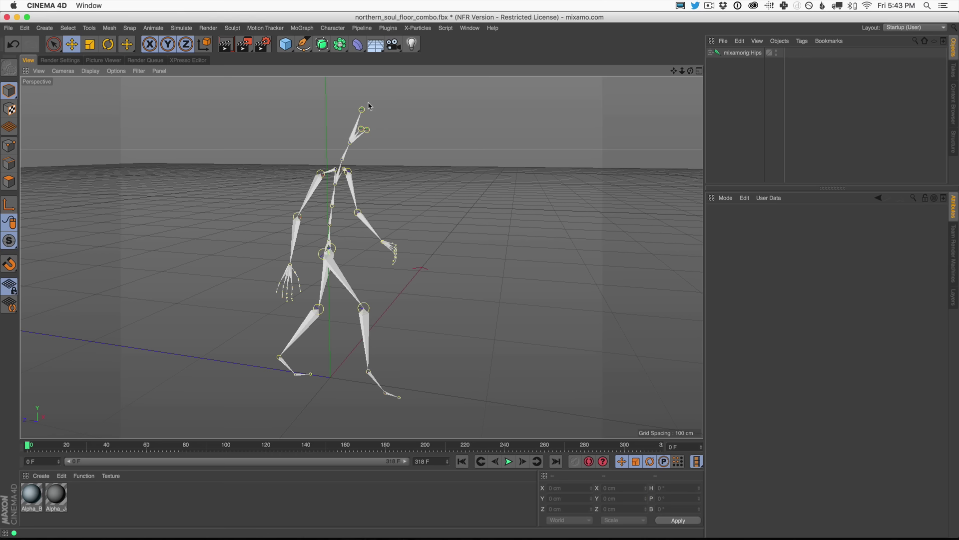
click(224, 46)
click(736, 61)
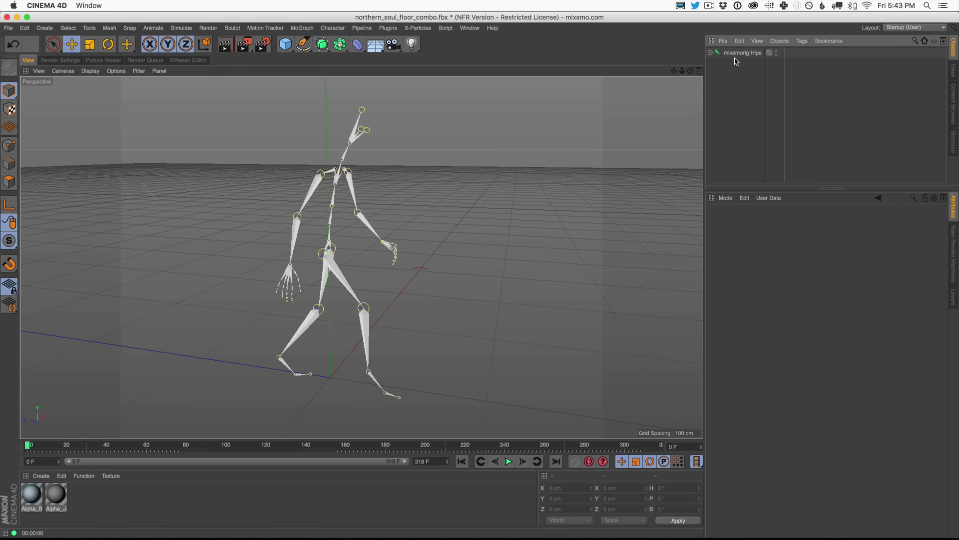
click(738, 53)
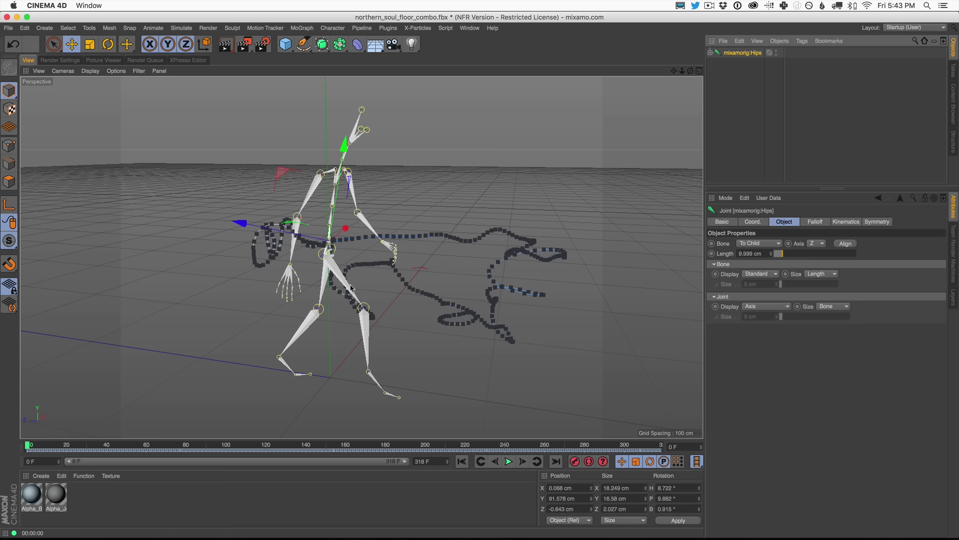
click(757, 115)
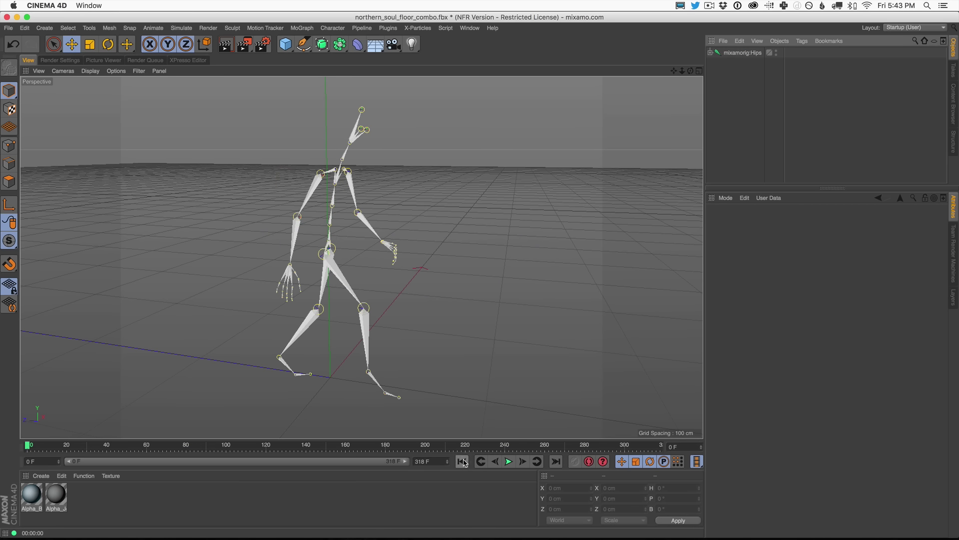
Step: Select the mixamorig:Hips joint with all its children and convert the joints to a polygon object
click(745, 55)
right_click(745, 58)
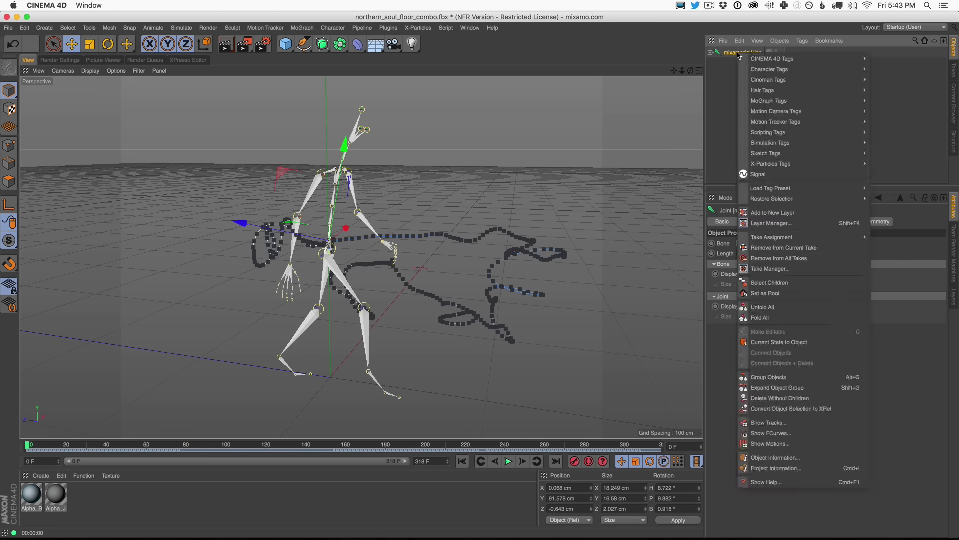
key(Escape)
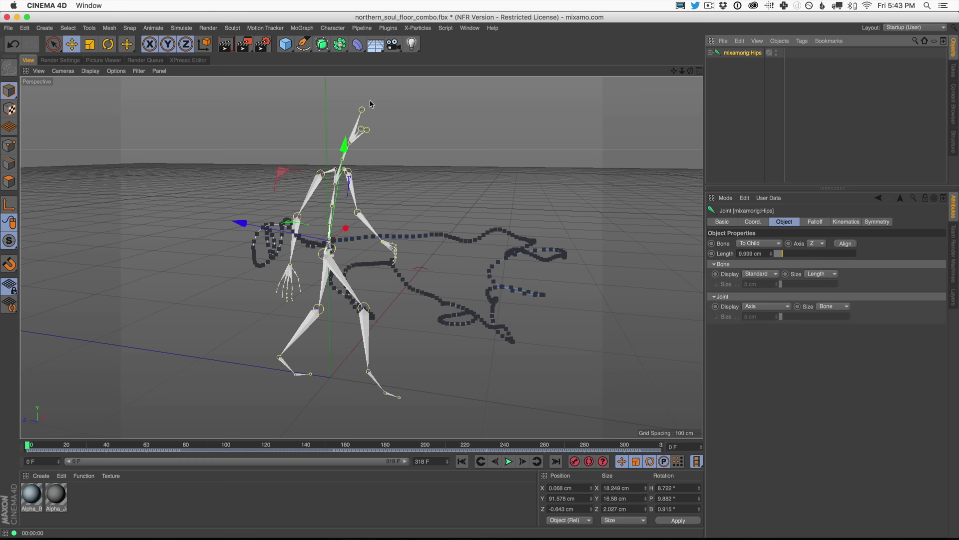
right_click(741, 55)
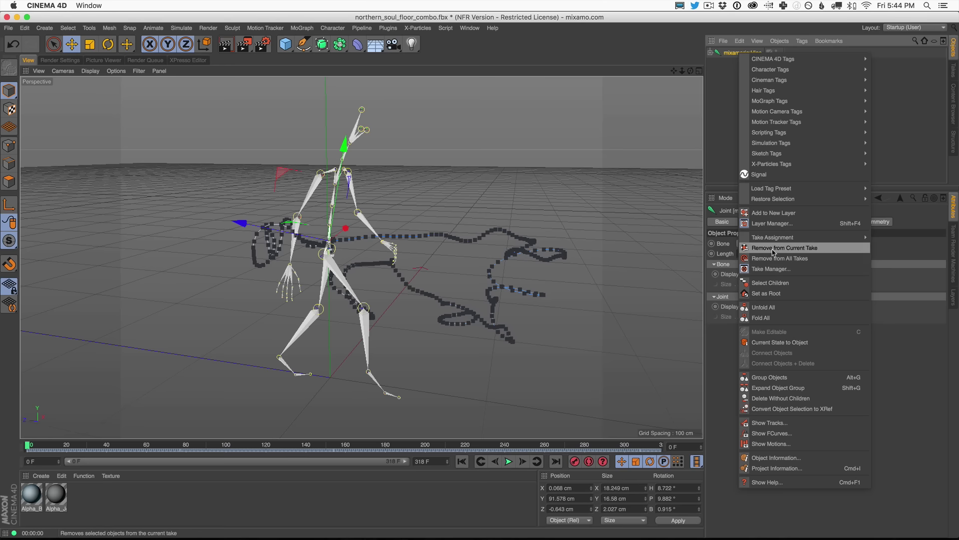
click(780, 283)
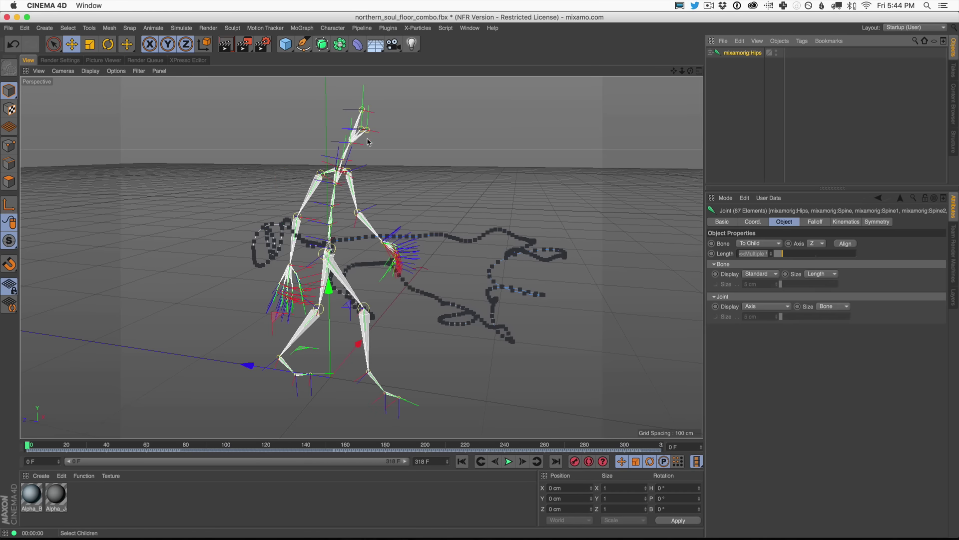
click(334, 29)
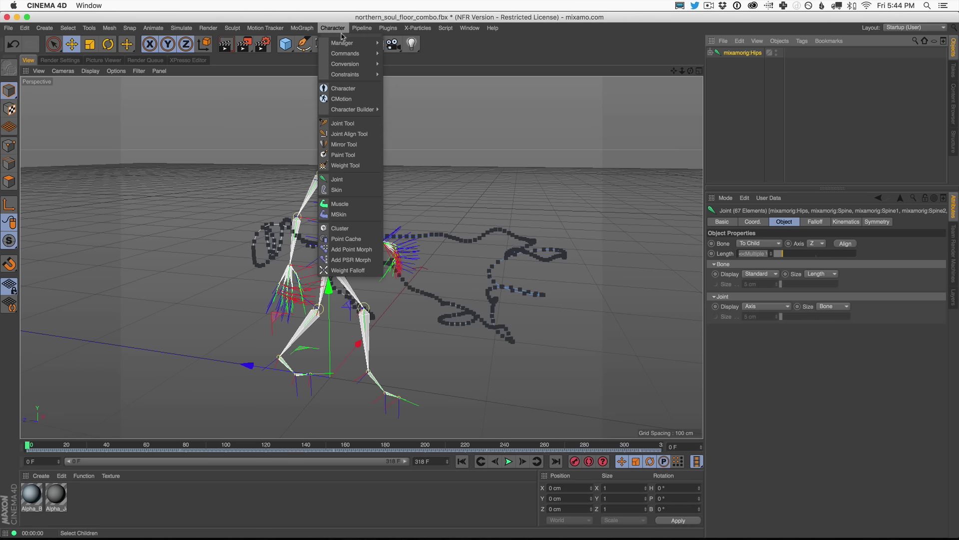
mouse_move(359, 64)
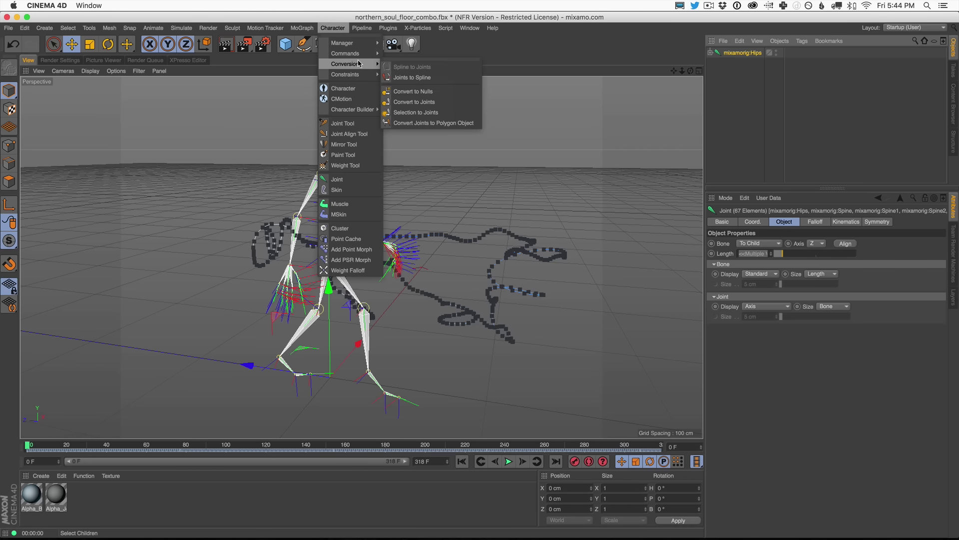
click(432, 123)
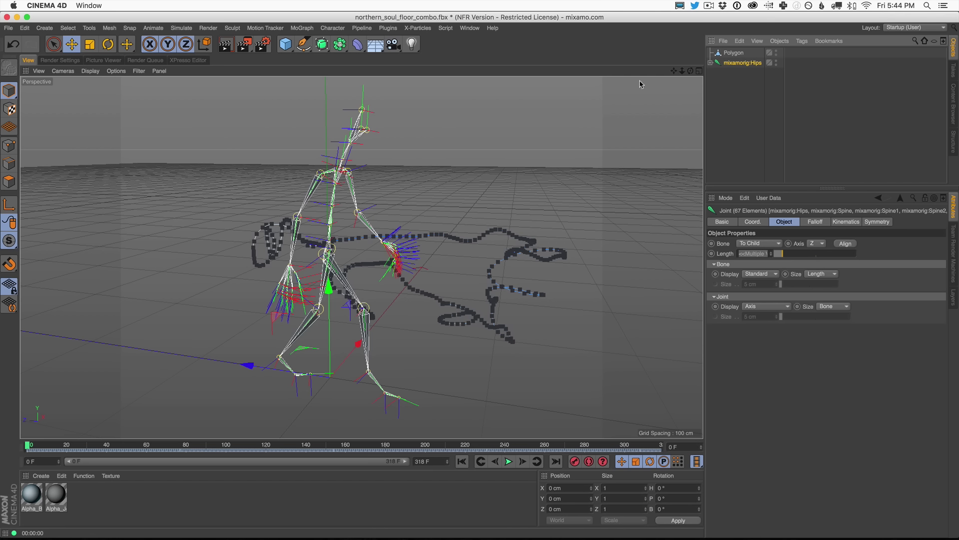
Step: Bind the Polygon mesh to the selected joints and play back the animation to check the binding
shift+click(734, 53)
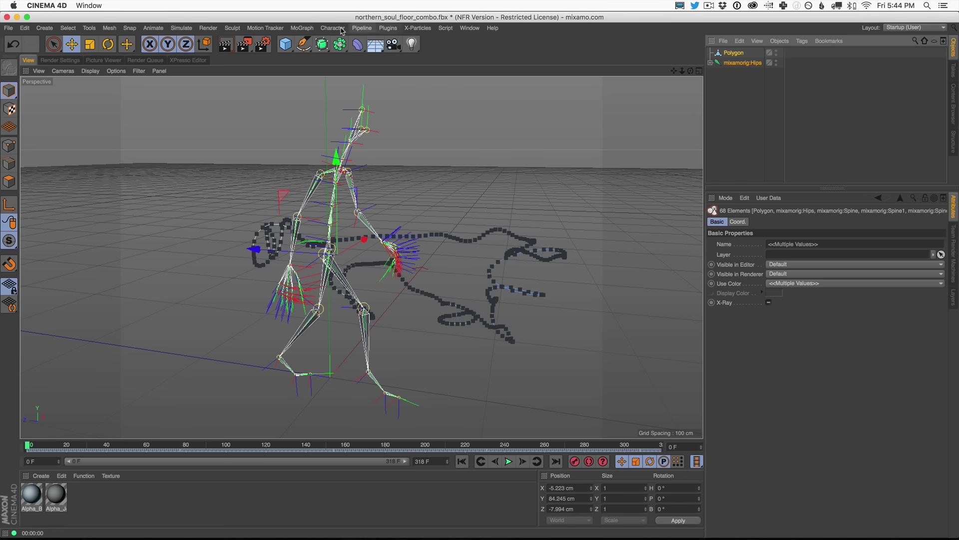
click(342, 29)
mouse_move(349, 53)
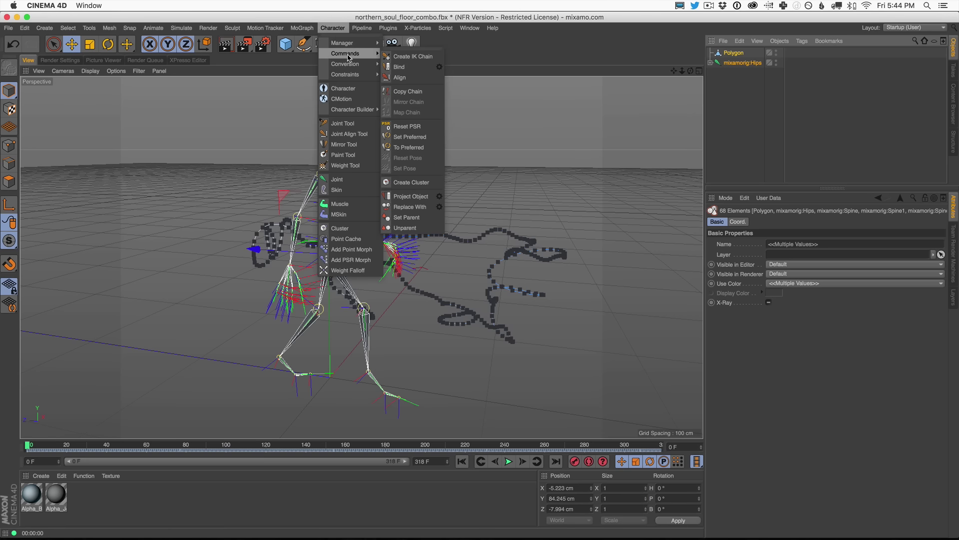
click(400, 67)
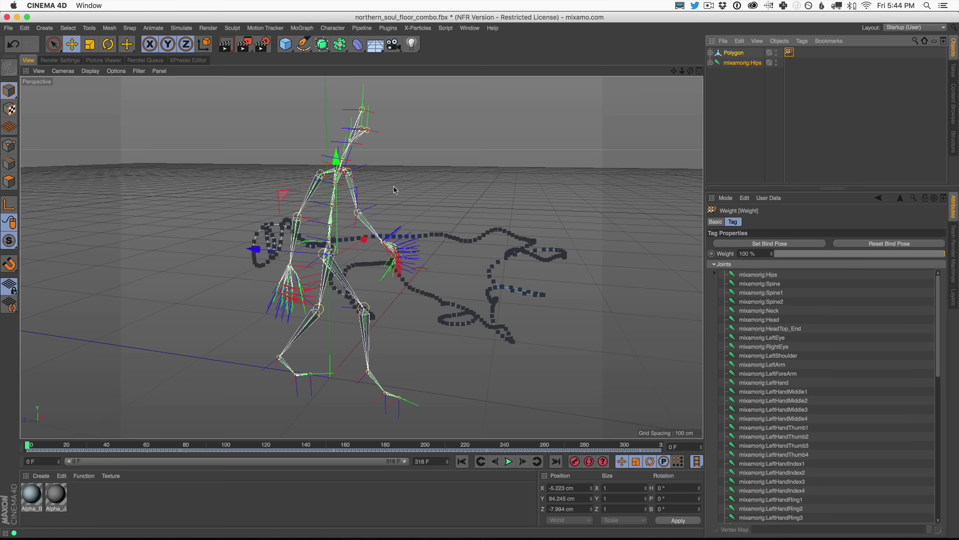
click(510, 462)
key(ctrl+r)
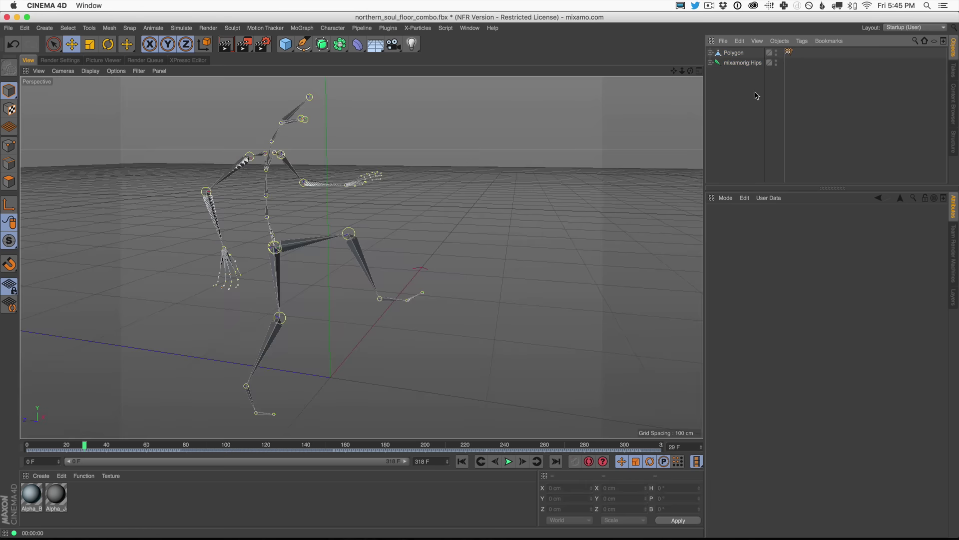
click(732, 146)
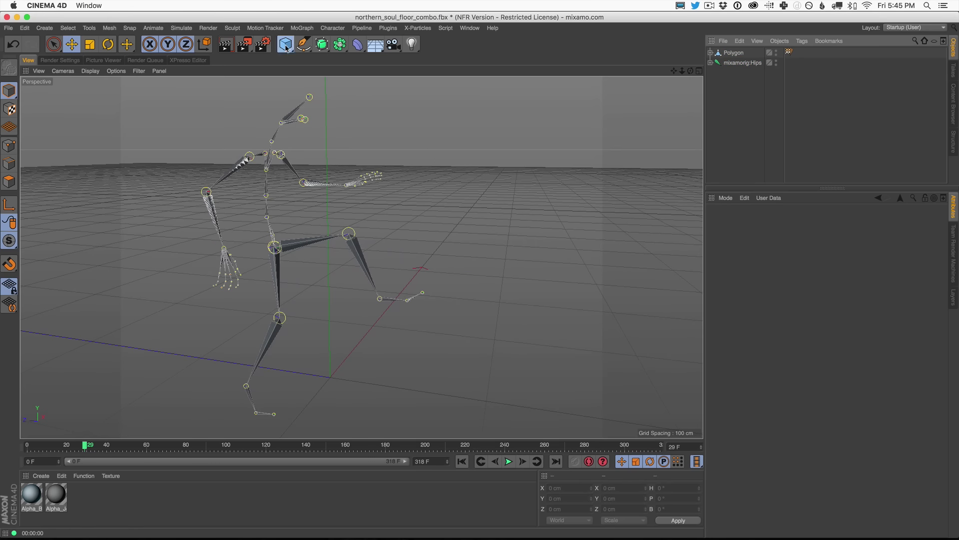
Step: Add a sphere primitive and scale it down to about 32 cm in diameter
drag(285, 44, 483, 82)
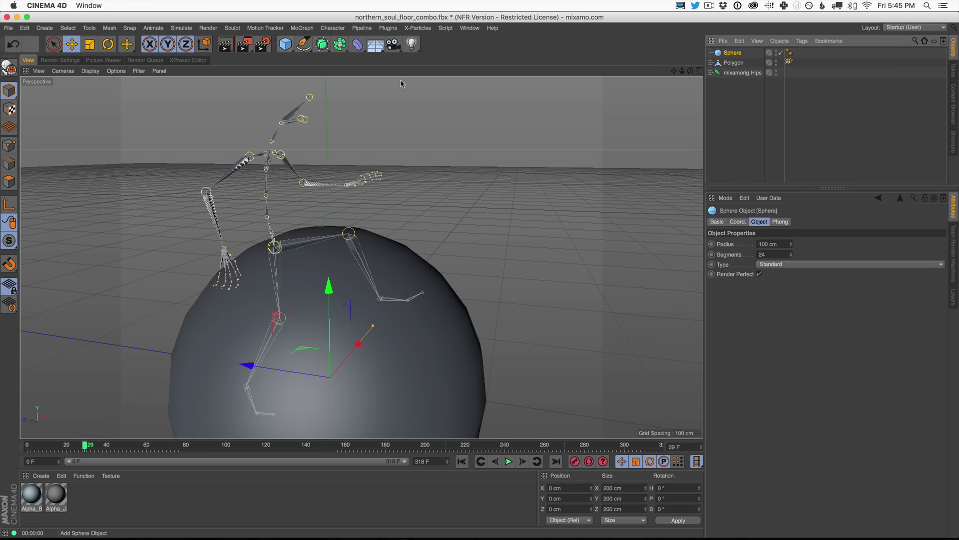
click(90, 44)
drag(434, 232, 192, 388)
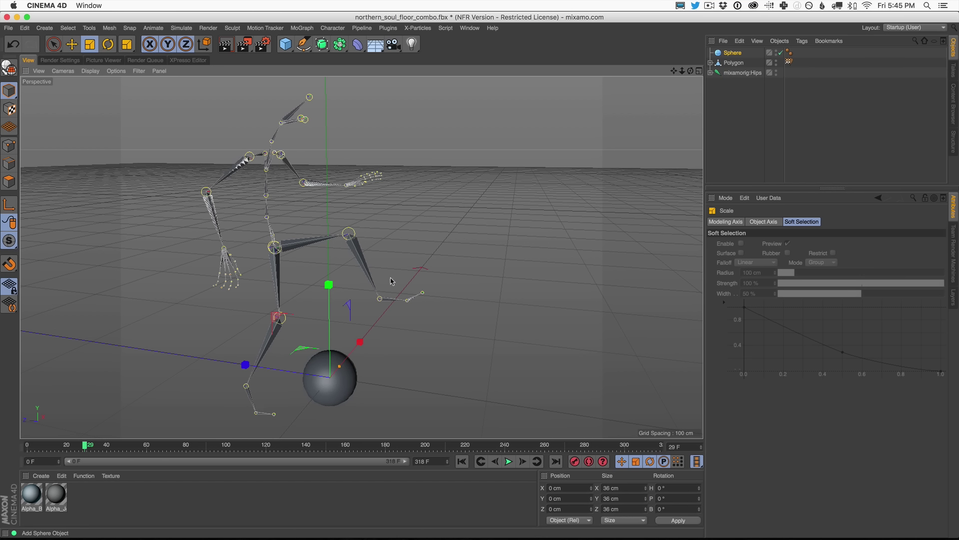
drag(353, 347, 349, 346)
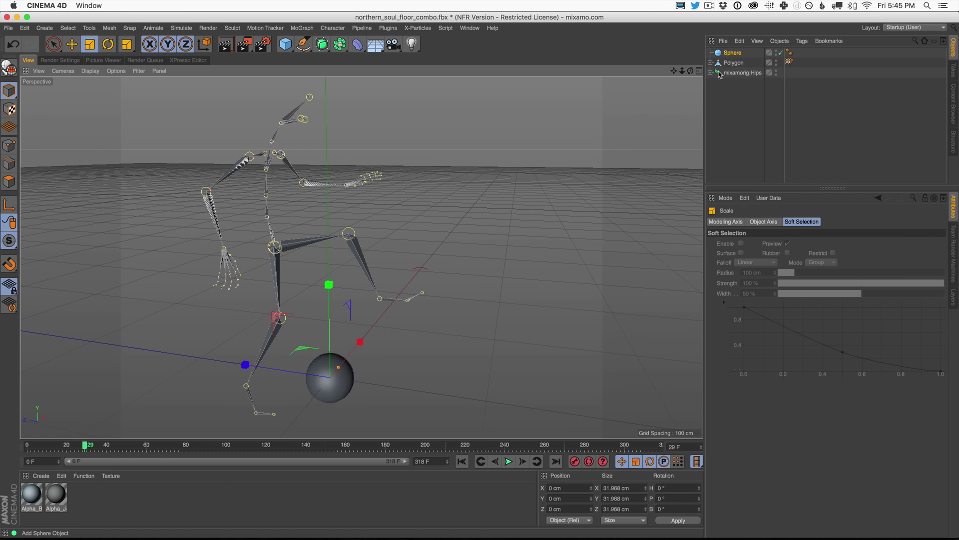
Step: Add a MoGraph Cloner and make the Sphere its child
click(315, 28)
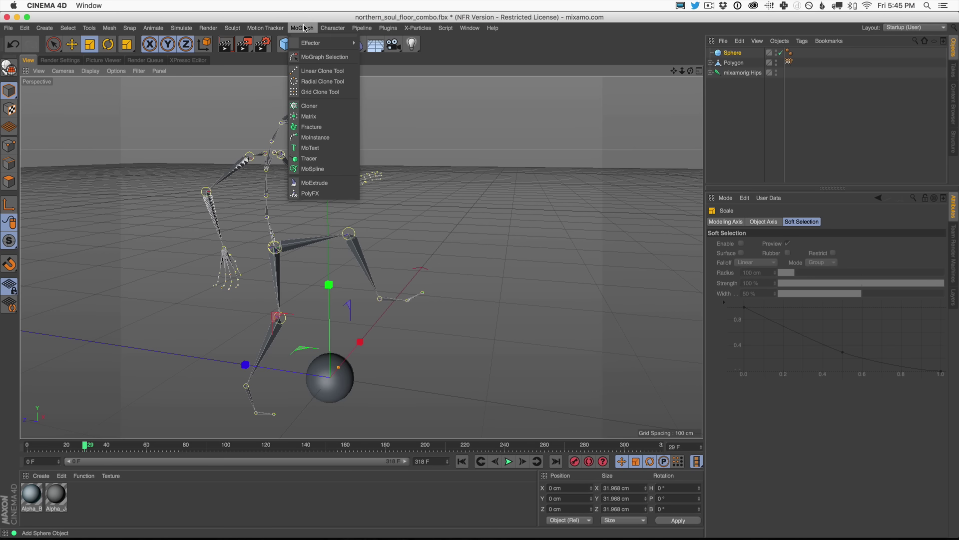
click(312, 106)
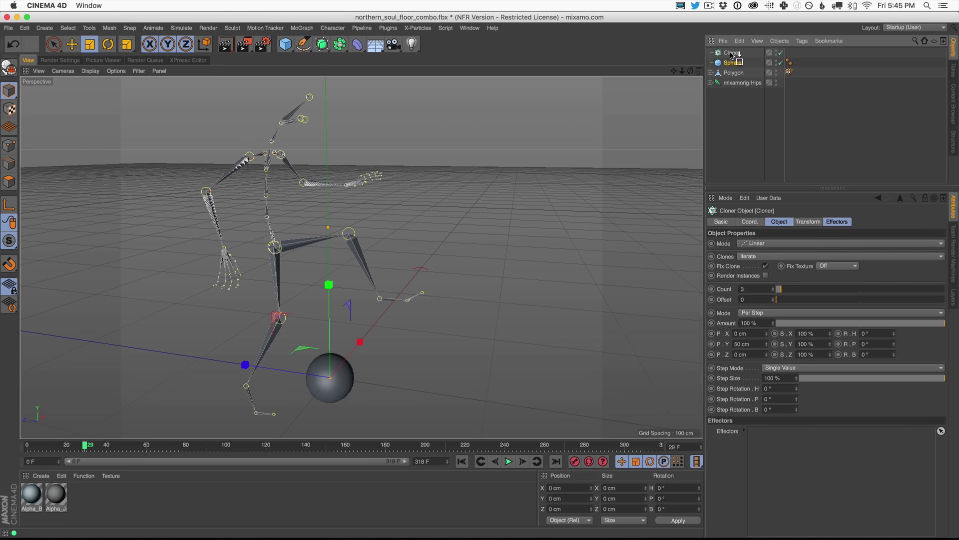
drag(735, 63, 736, 54)
click(730, 54)
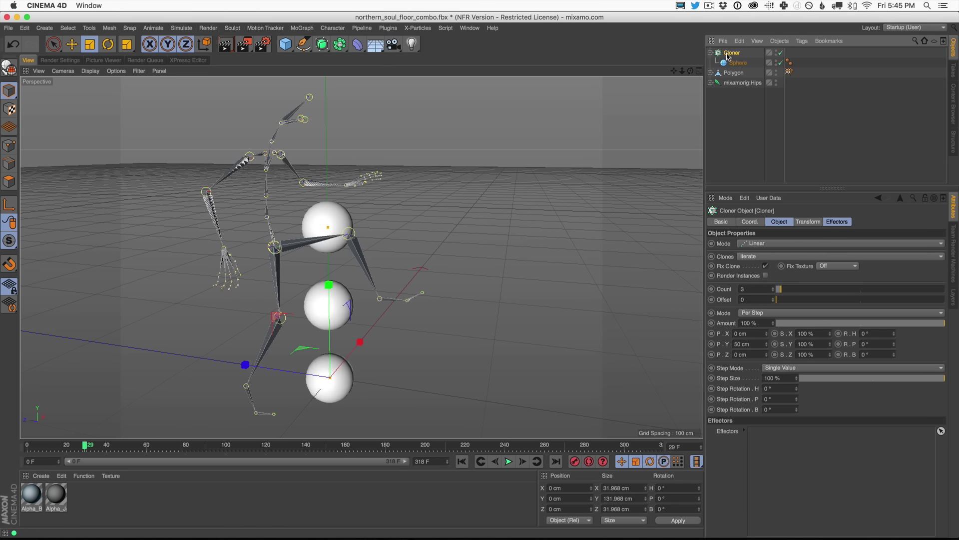
Step: Set the Cloner's mode to Object and use the Polygon mesh as the object to clone onto
click(758, 246)
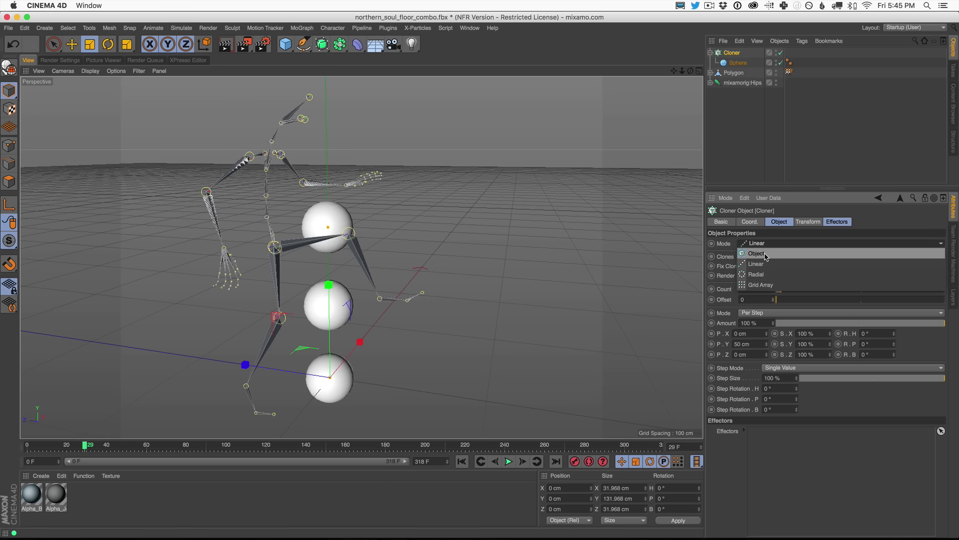
click(766, 254)
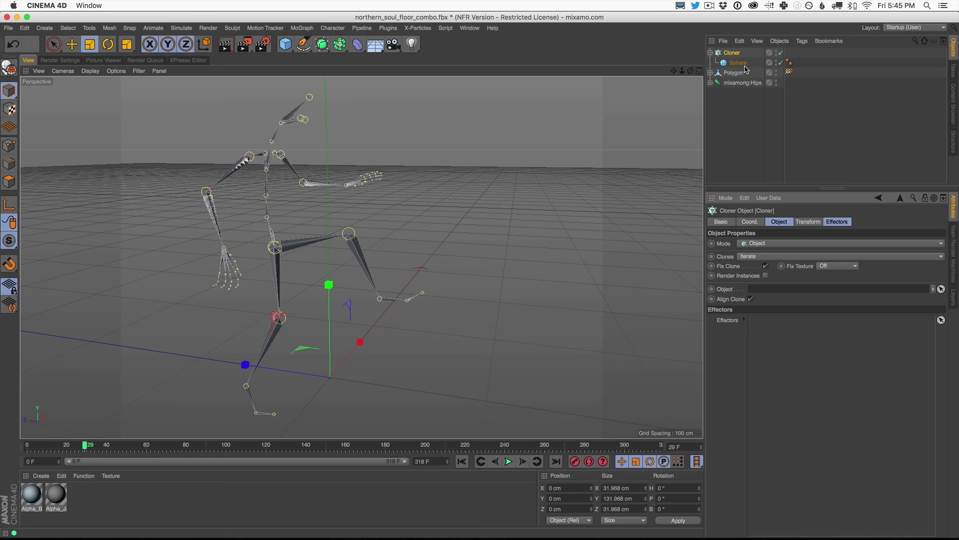
drag(734, 78, 779, 291)
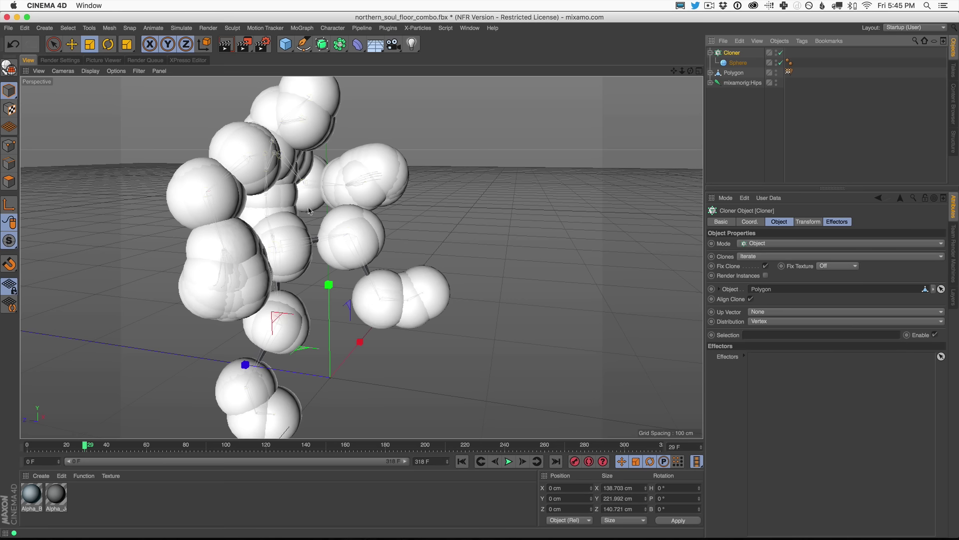
Step: Play the animation with the cloned spheres and move the Cloner below mixamorig:Hips in the object hierarchy
mouse_move(310, 224)
alt+mouse_down()
mouse_move(182, 285)
mouse_move(298, 246)
mouse_move(217, 281)
mouse_move(245, 293)
alt+mouse_up()
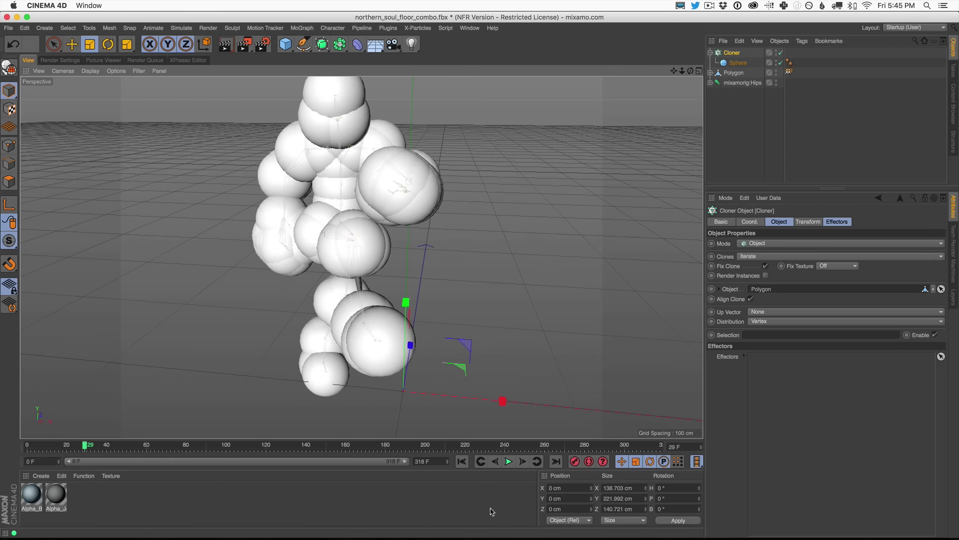
click(509, 461)
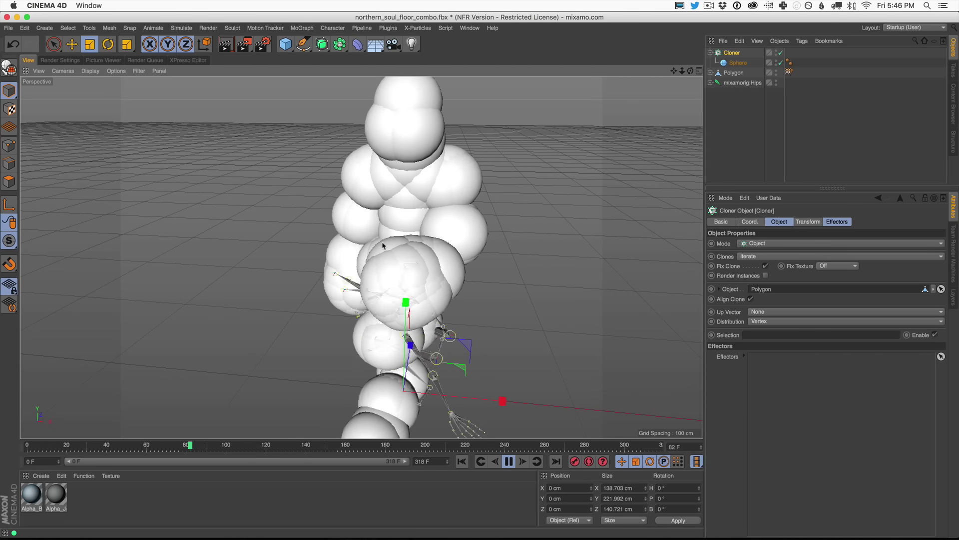
scroll(400, 265, down, 3)
alt+drag(400, 265, 373, 246)
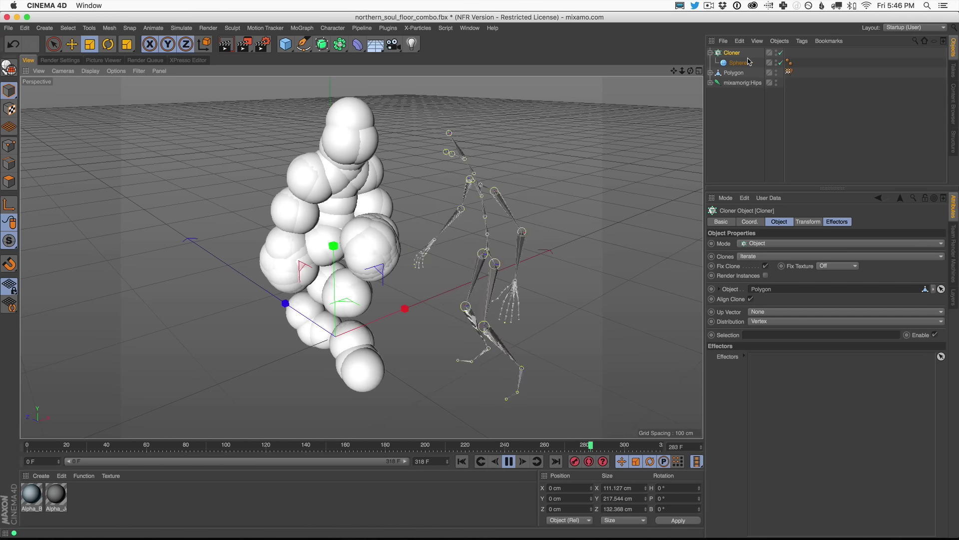
drag(732, 57, 722, 126)
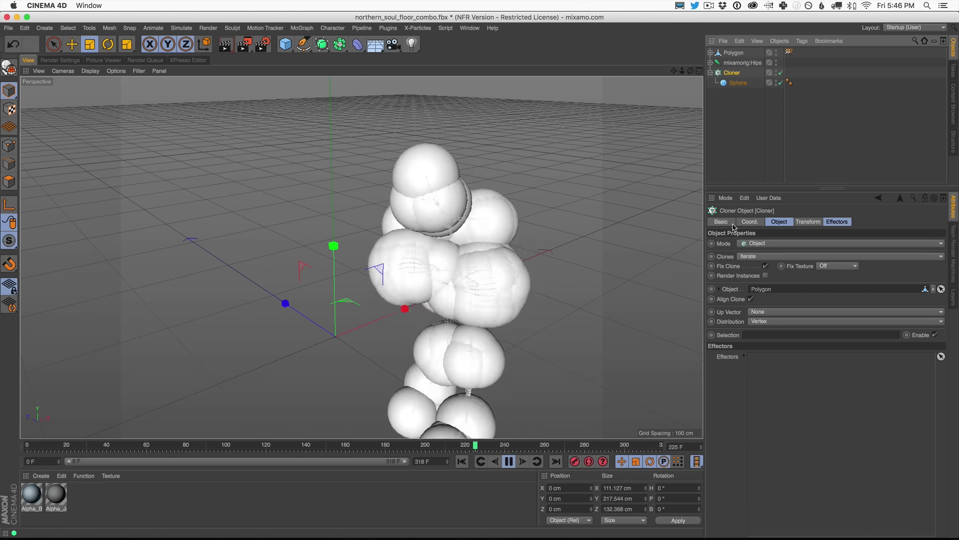
alt+drag(445, 279, 474, 252)
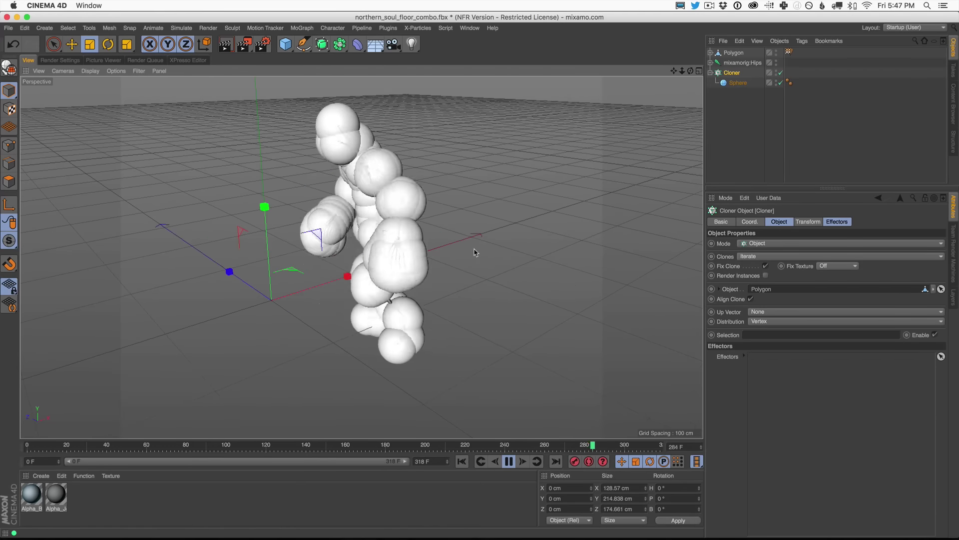
Step: Try a cube scaled to about 33.4 cm as an additional clone object inside the Cloner, and delete it
click(285, 44)
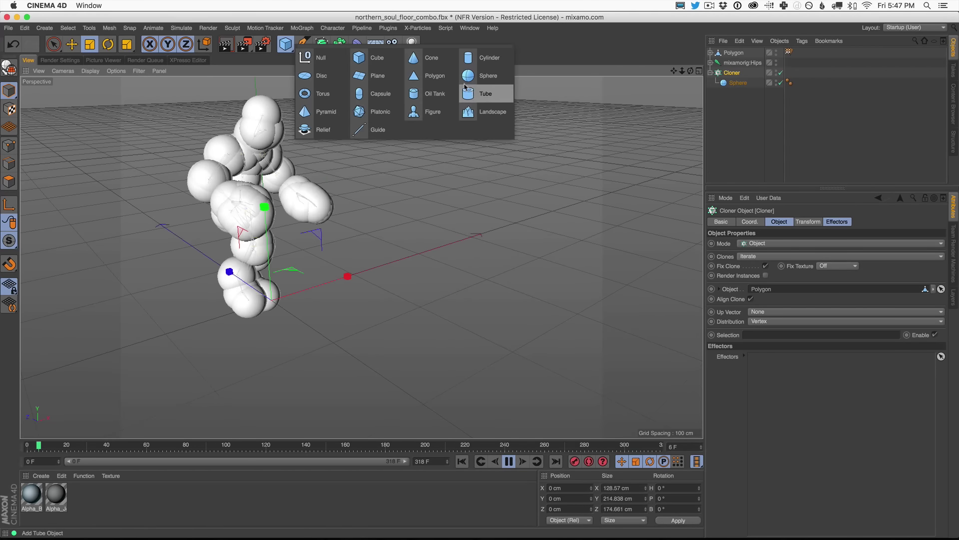
click(375, 59)
drag(731, 54, 733, 94)
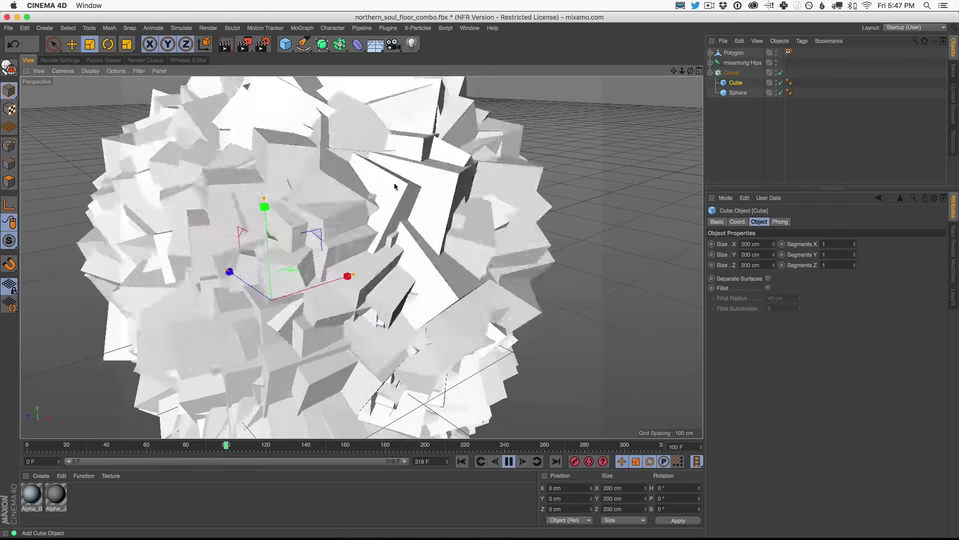
drag(349, 296, 107, 296)
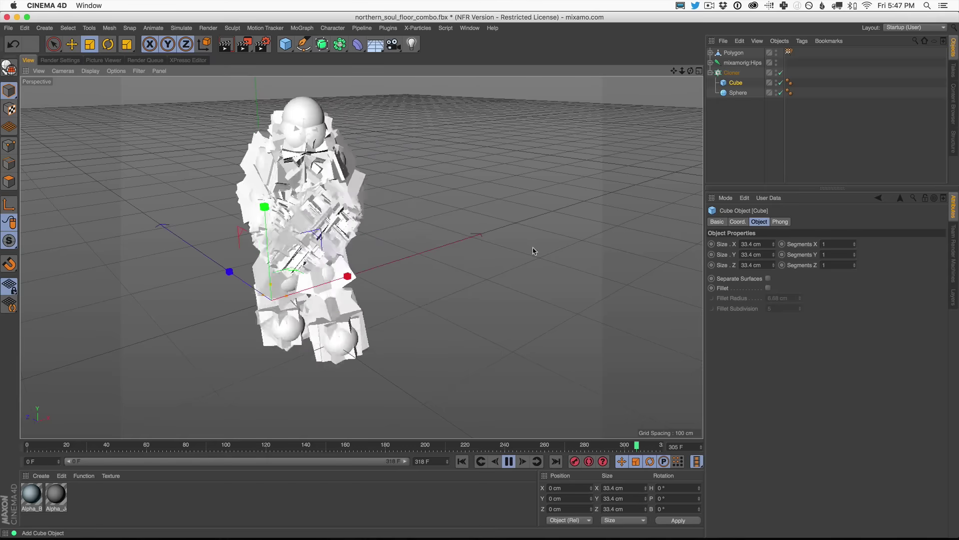
key(BackSpace)
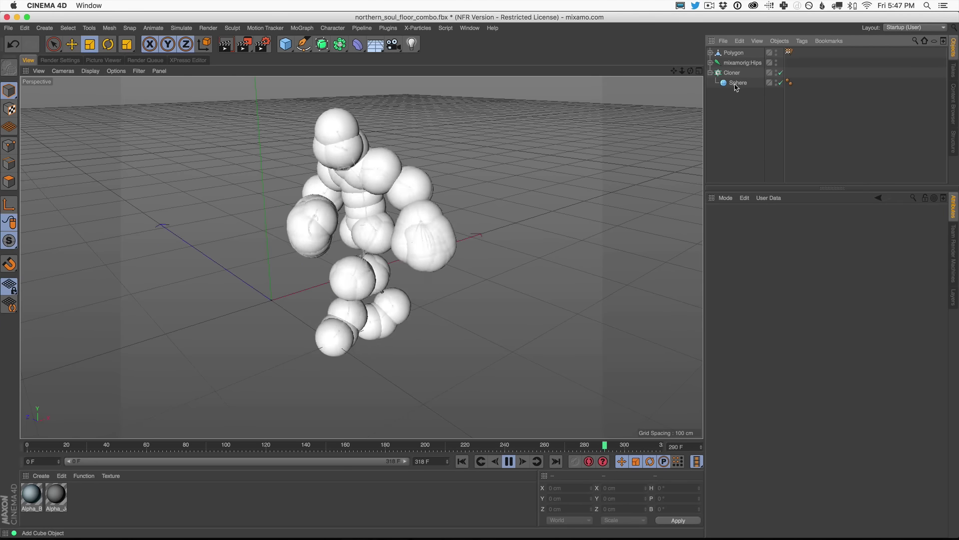
Step: Stop the playback and return the animation to frame 0
click(508, 463)
click(462, 460)
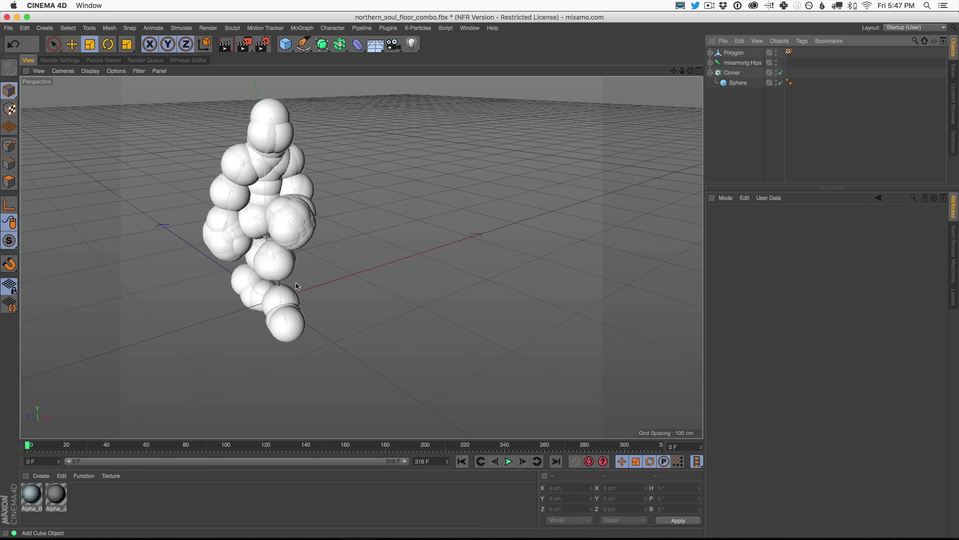
Step: Set the Cloner's distribution to Surface so the spheres spread over the Polygon mesh
alt+drag(324, 289, 116, 239)
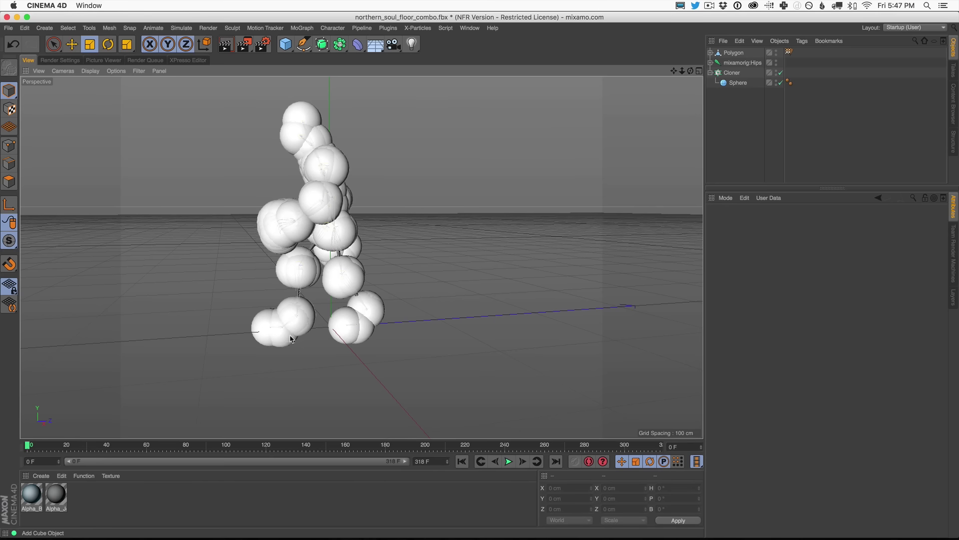
alt+drag(333, 170, 370, 289)
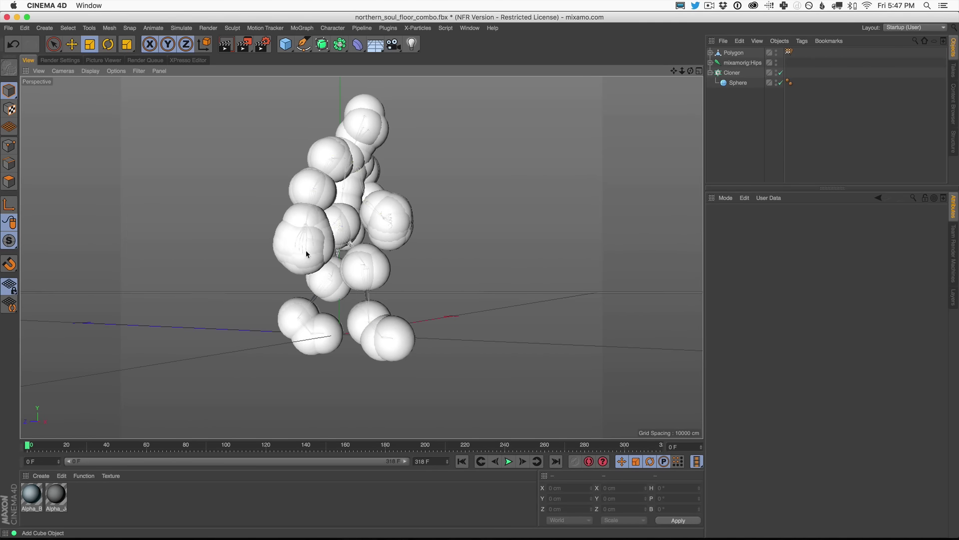
scroll(306, 254, up, 3)
scroll(315, 246, down, 3)
alt+drag(315, 246, 380, 250)
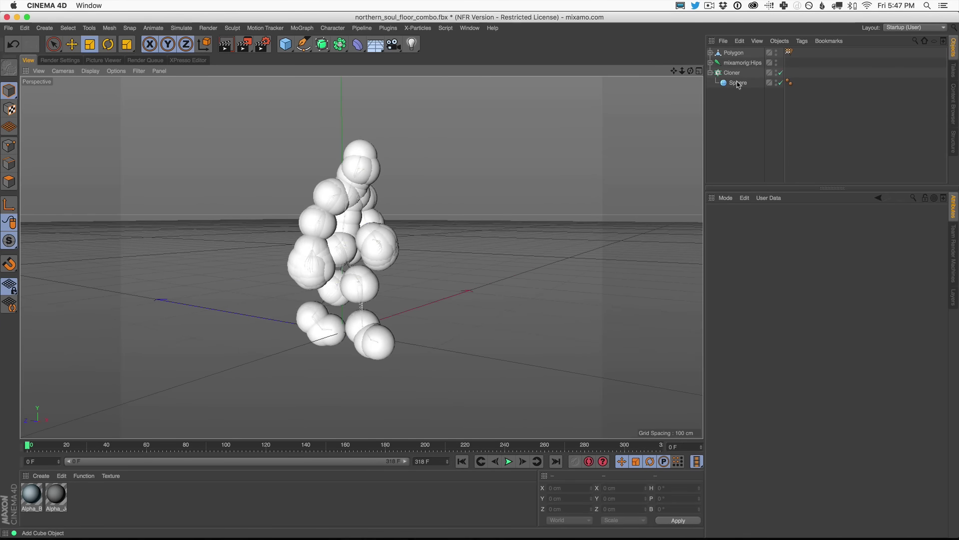
click(733, 73)
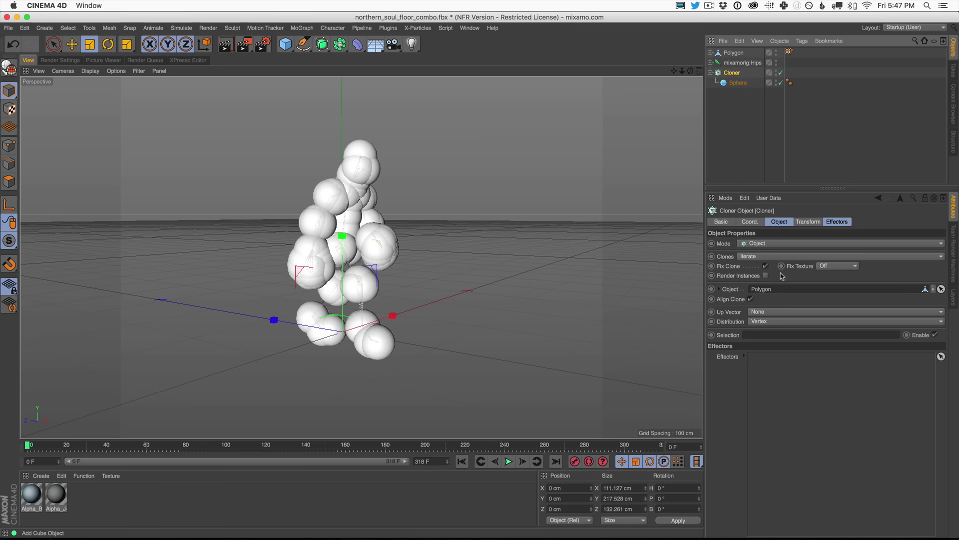
click(770, 322)
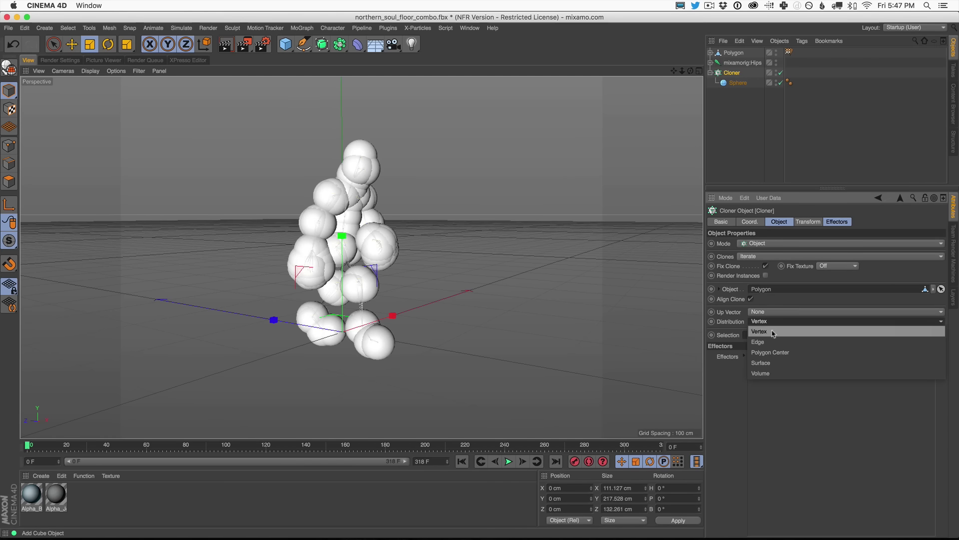
click(773, 363)
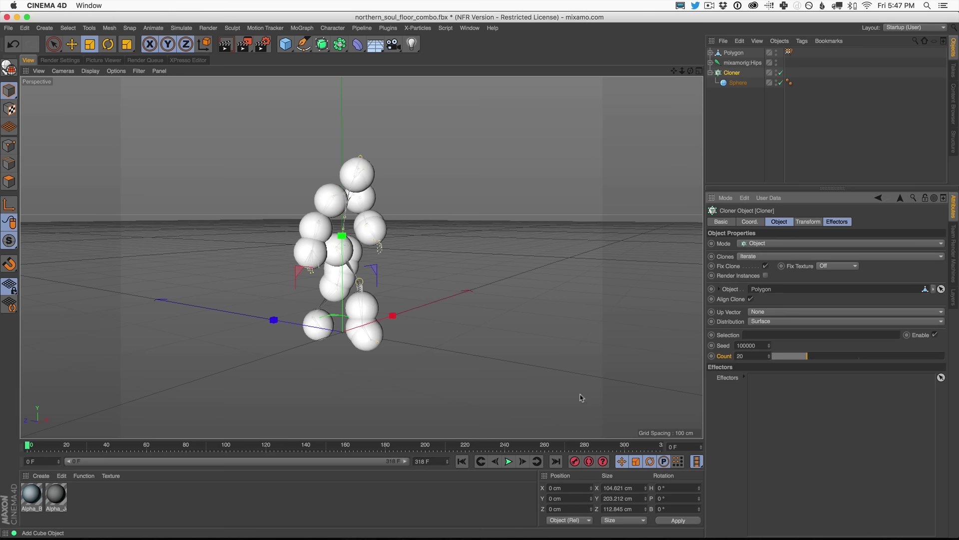
Step: Raise the Cloner's count to 79, play the animation, and return to frame 0
drag(810, 355, 859, 362)
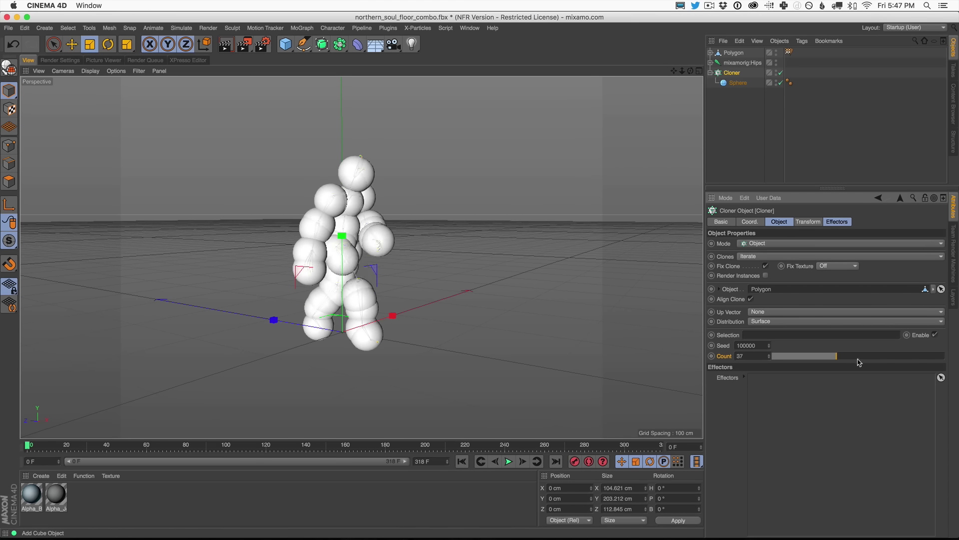
click(510, 461)
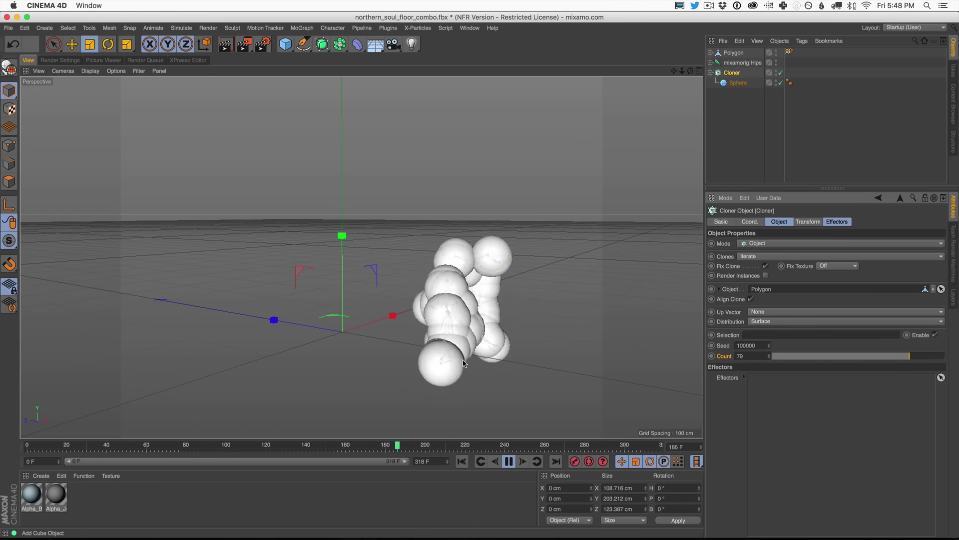
click(462, 462)
Step: Add a Rigid Body simulation tag to the Sphere inside the Cloner and show its Force settings
scroll(350, 249, up, 5)
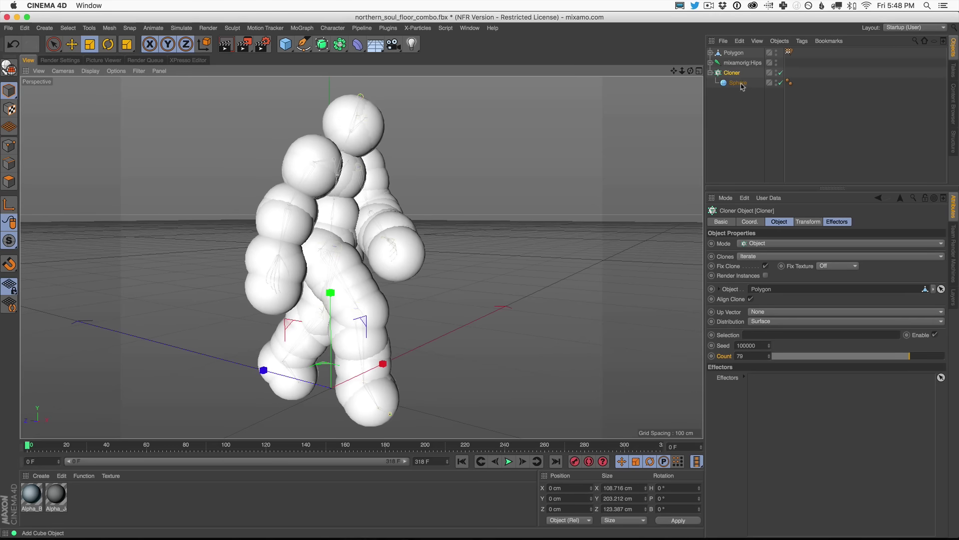
click(739, 83)
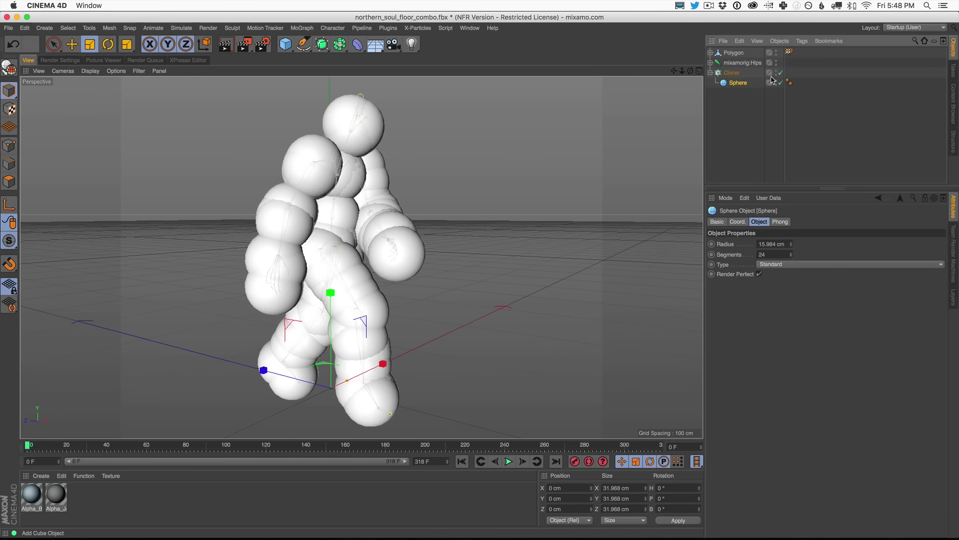
click(803, 41)
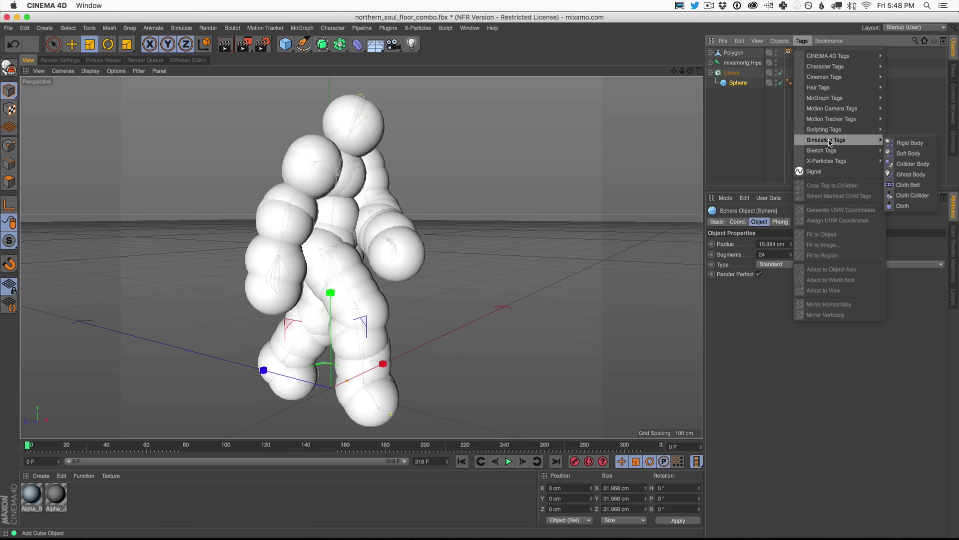
click(909, 144)
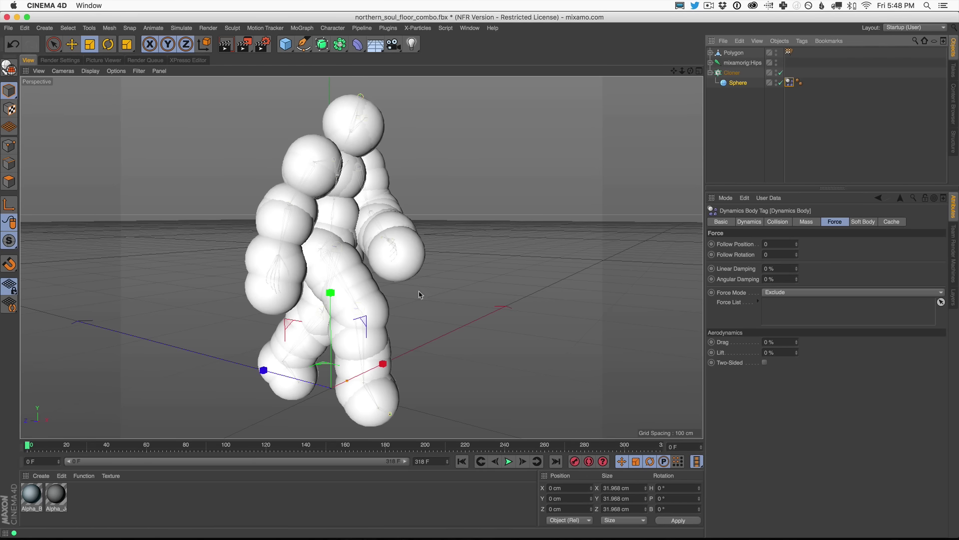
Step: Play the dynamics simulation, set the Rigid Body's Follow Position to 8, and restart from the beginning
click(509, 461)
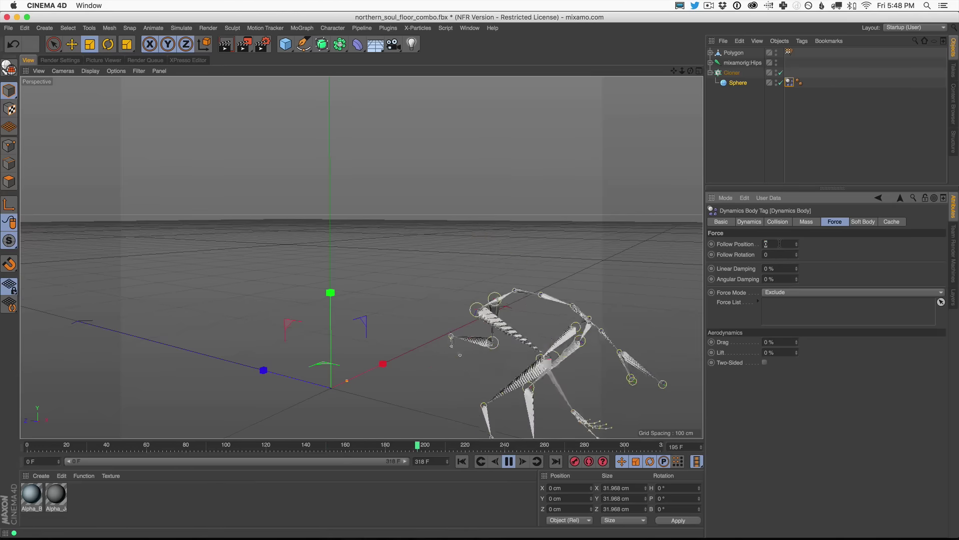
click(789, 83)
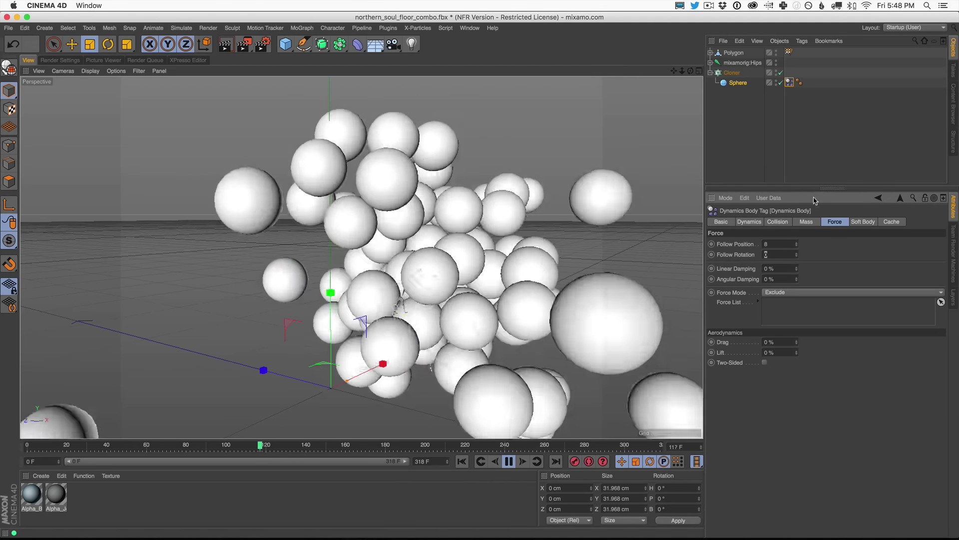
click(462, 461)
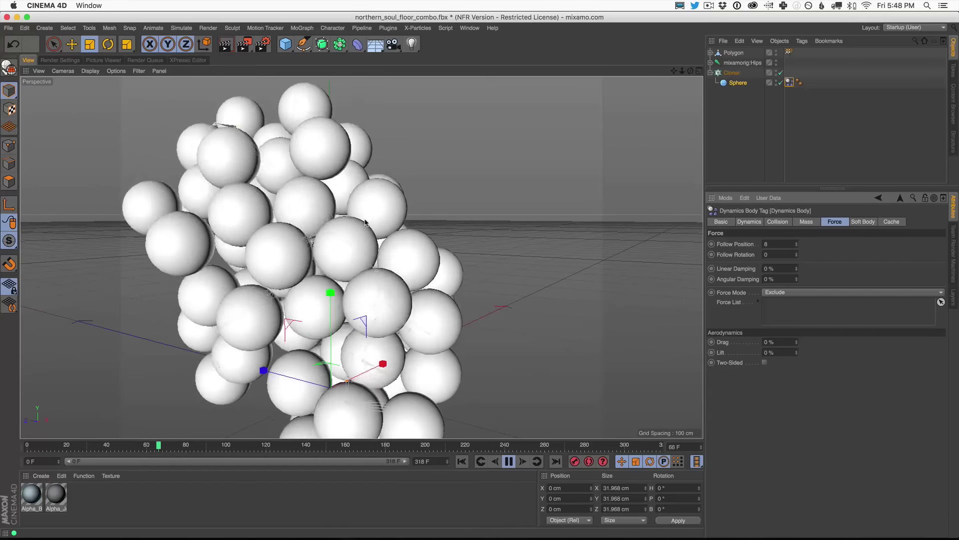
Step: Shrink the Sphere to about 19.2 cm across and set the Rigid Body's Follow Position to 18
scroll(379, 289, down, 3)
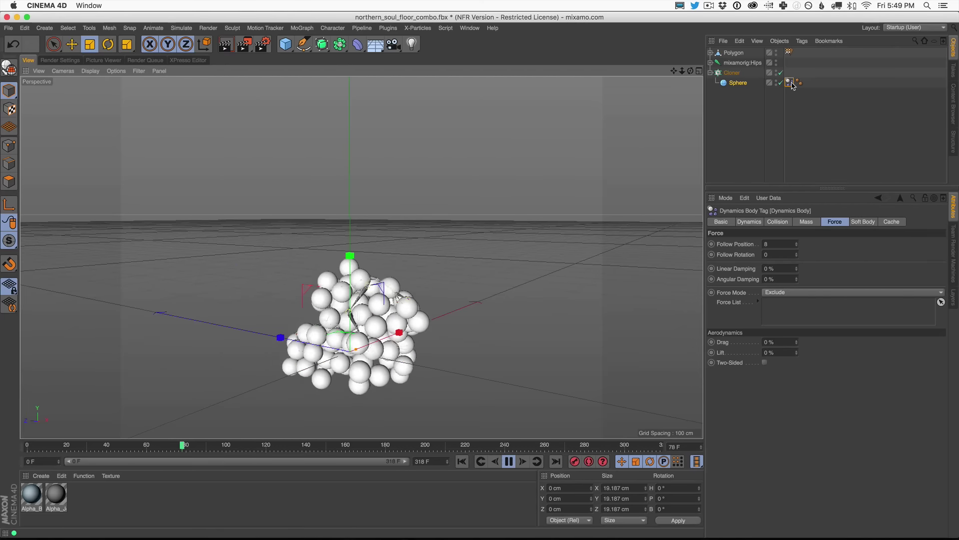
click(767, 244)
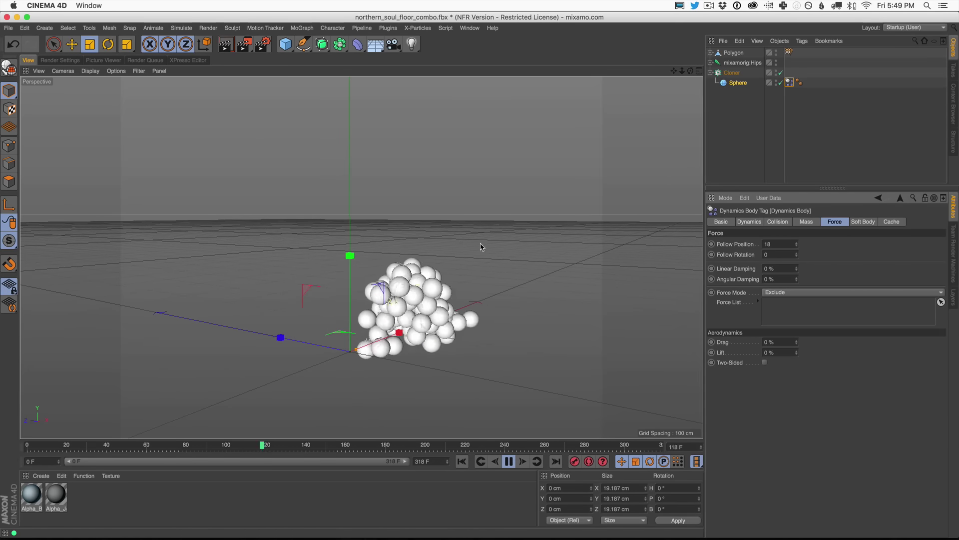
Step: Add a Random effector to the Cloner with a uniform scale variation of 0.72
click(732, 72)
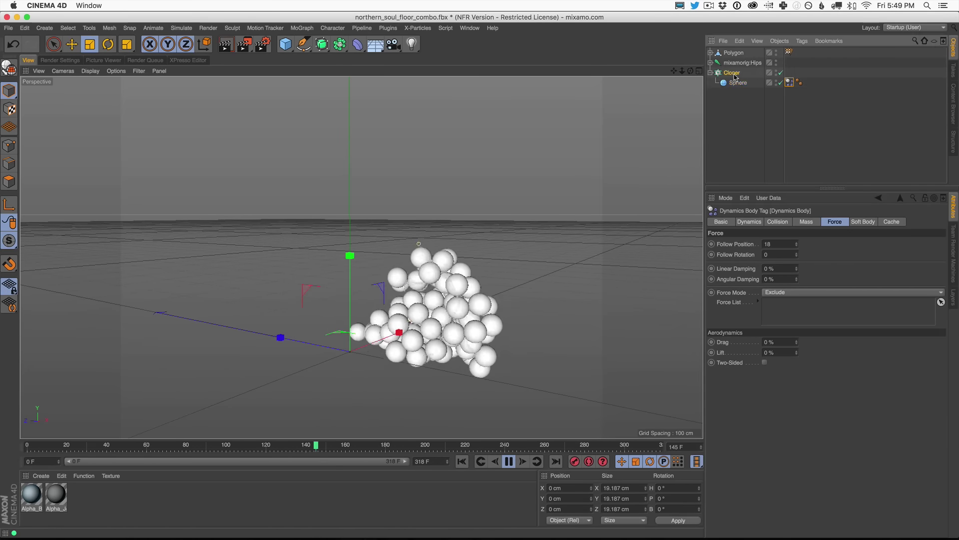
click(334, 28)
mouse_move(285, 30)
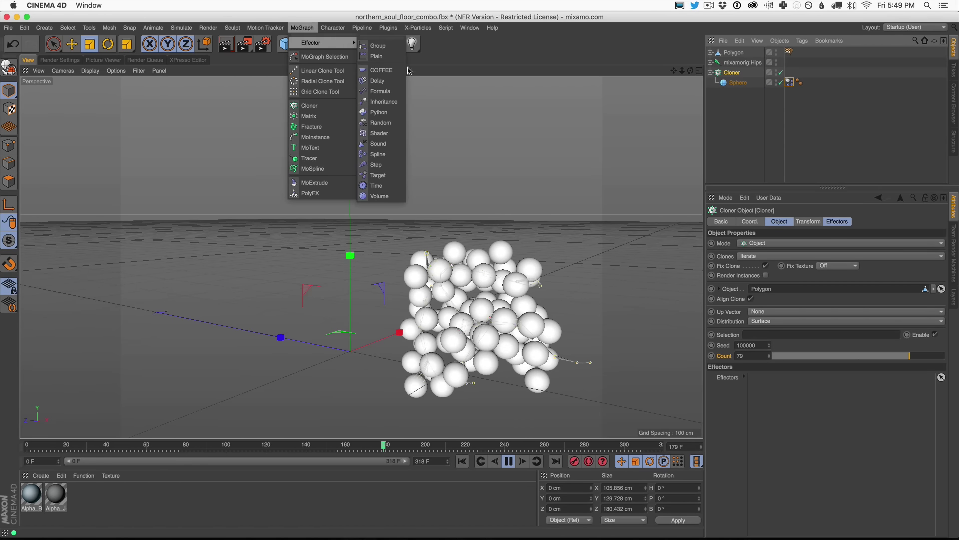
click(388, 127)
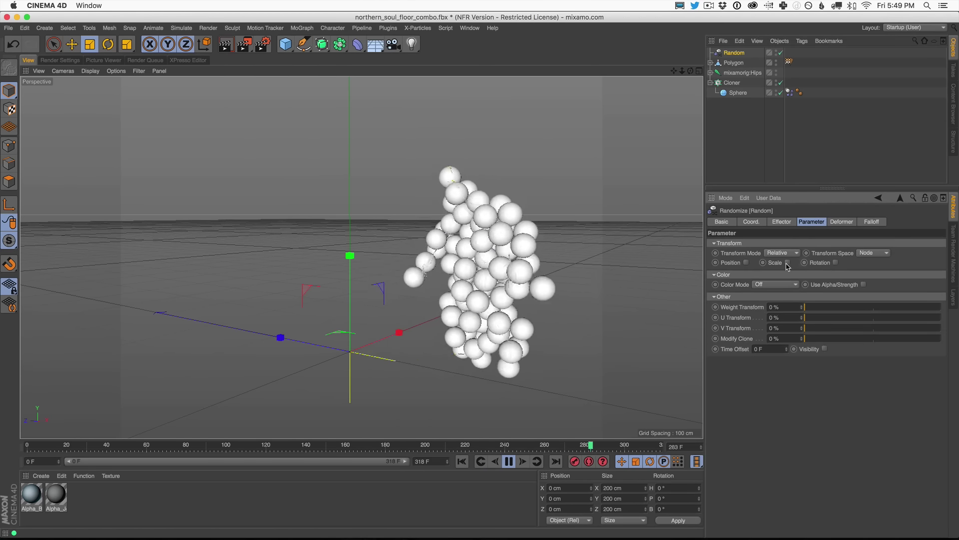
click(788, 263)
drag(843, 274, 850, 246)
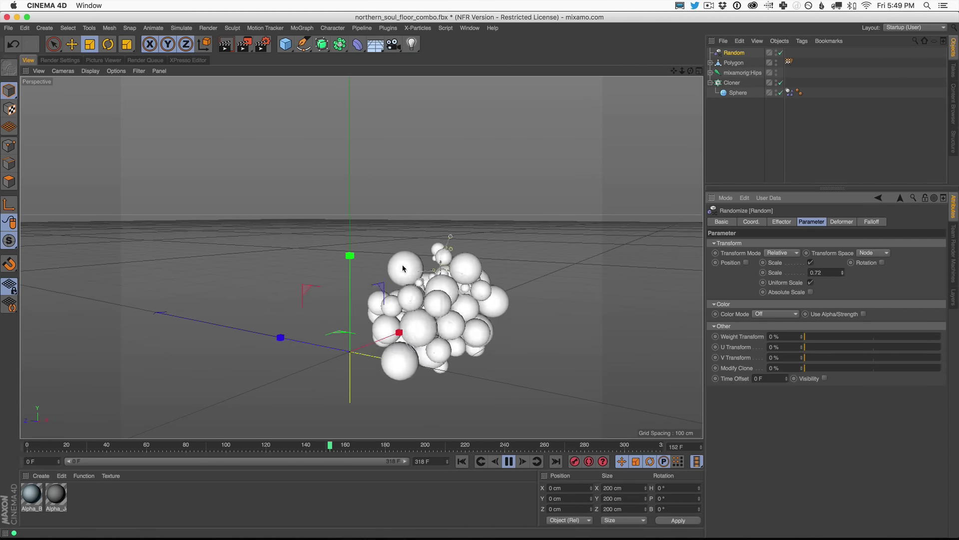
Step: Stop the playback and reduce the Sphere's radius to about 7.5 cm
click(507, 461)
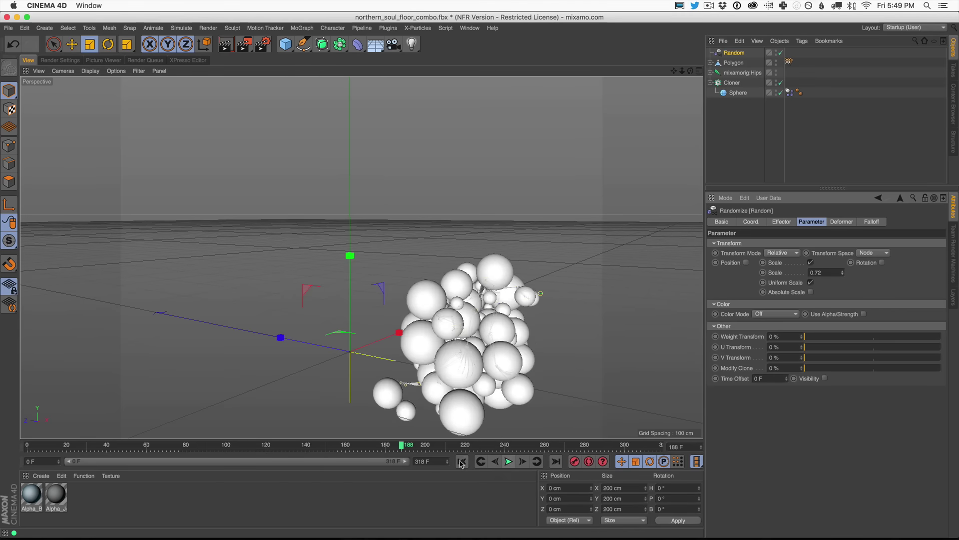
click(509, 461)
click(509, 461)
alt+drag(280, 250, 260, 280)
click(737, 93)
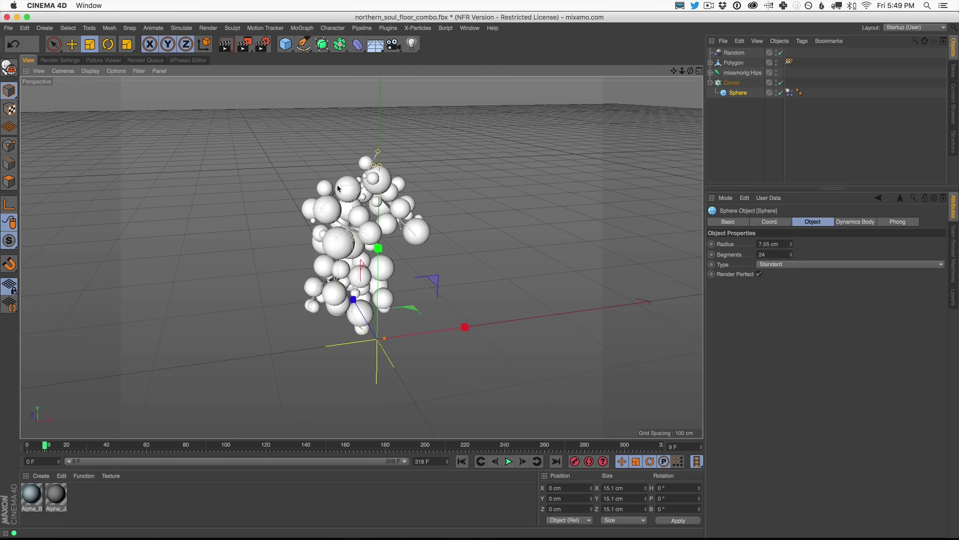
Step: Replay the simulation with the smaller spheres from frame 0, pause at frame 5, and examine the figure from a lower angle
click(509, 461)
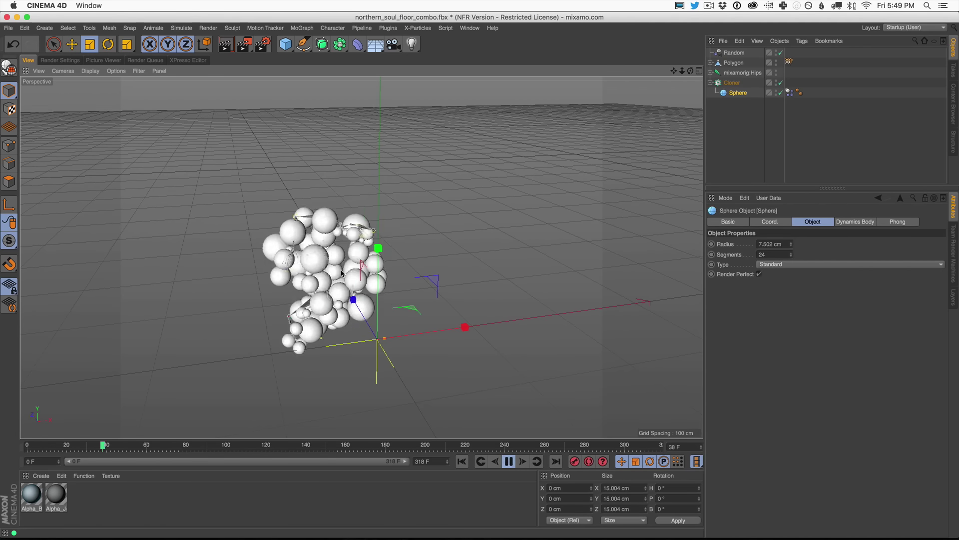
click(509, 461)
click(461, 461)
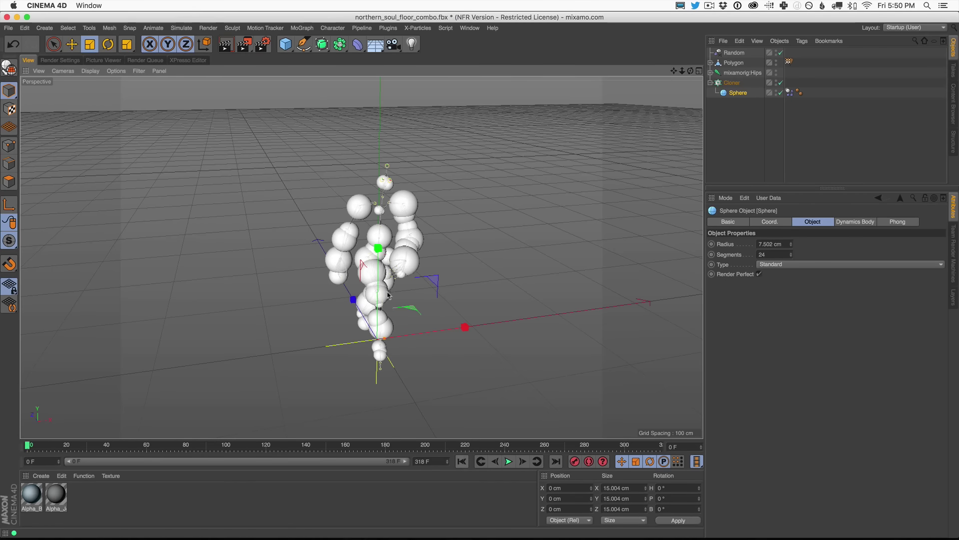
click(508, 462)
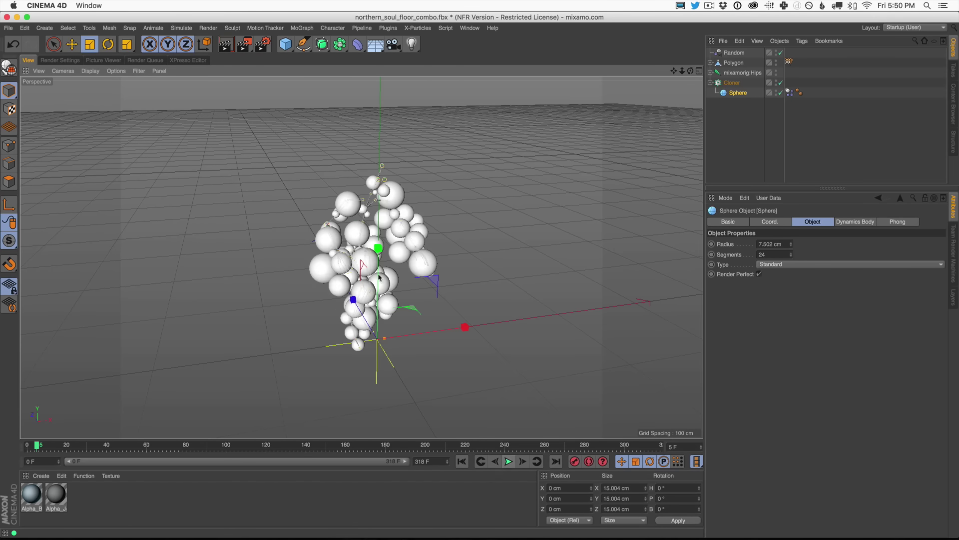
alt+drag(320, 280, 310, 255)
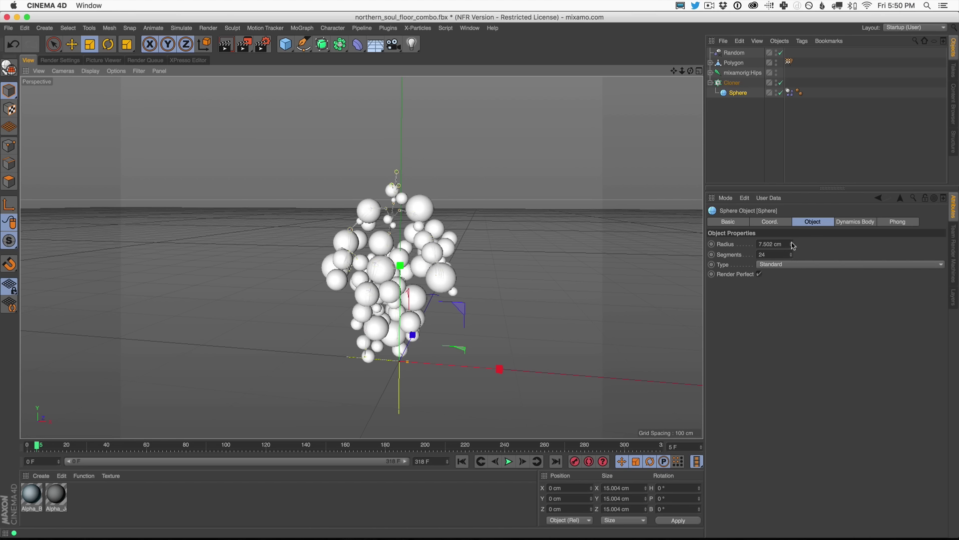
Step: Increase the Cloner's count to 127, play the animation, and return to frame 0
click(734, 83)
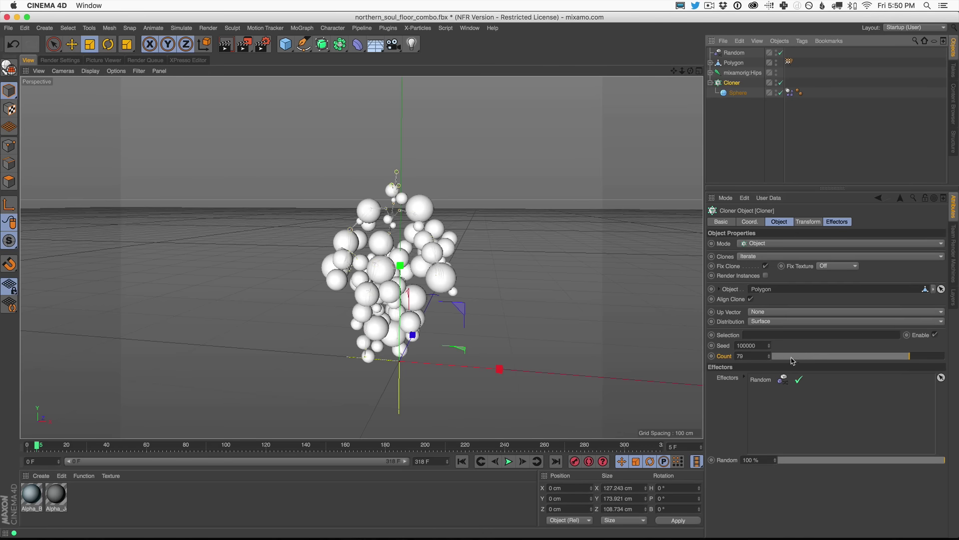
drag(770, 357, 778, 333)
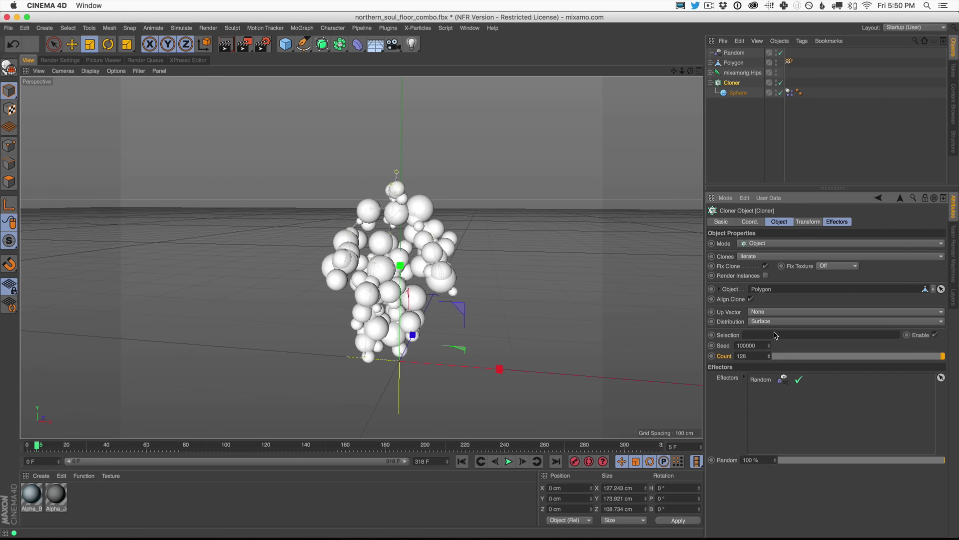
click(509, 462)
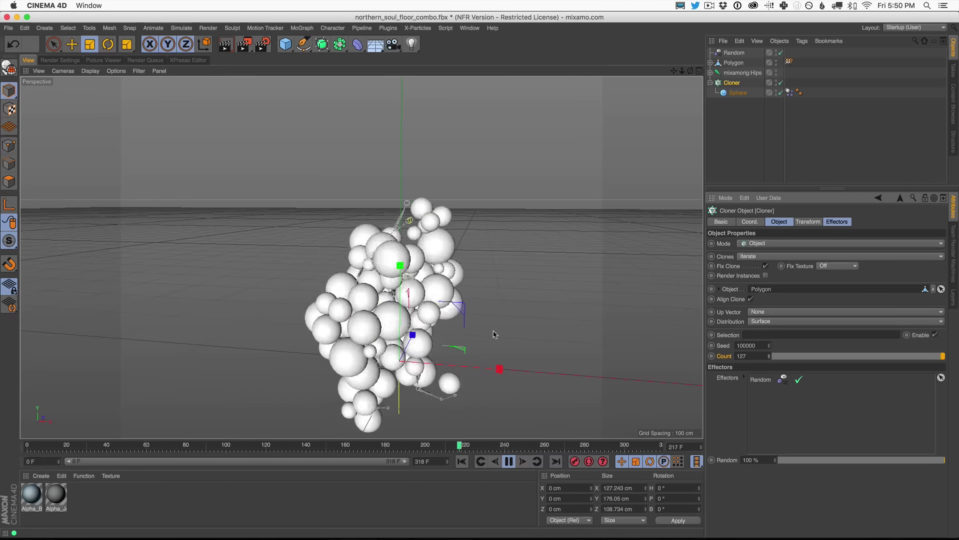
click(509, 462)
click(462, 462)
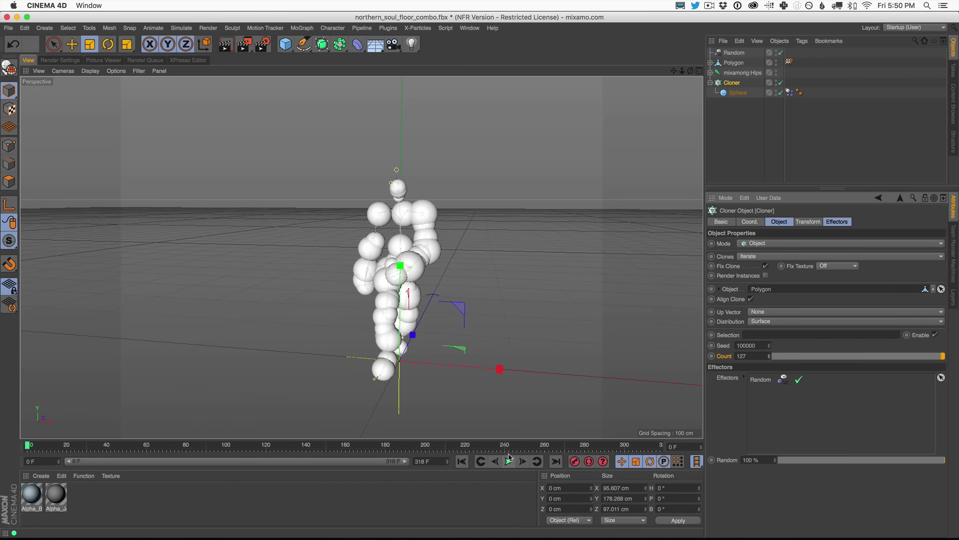
Step: Play the opening frames of the simulation in short runs and pause at frame 21 to examine how the spheres move
click(508, 461)
click(508, 461)
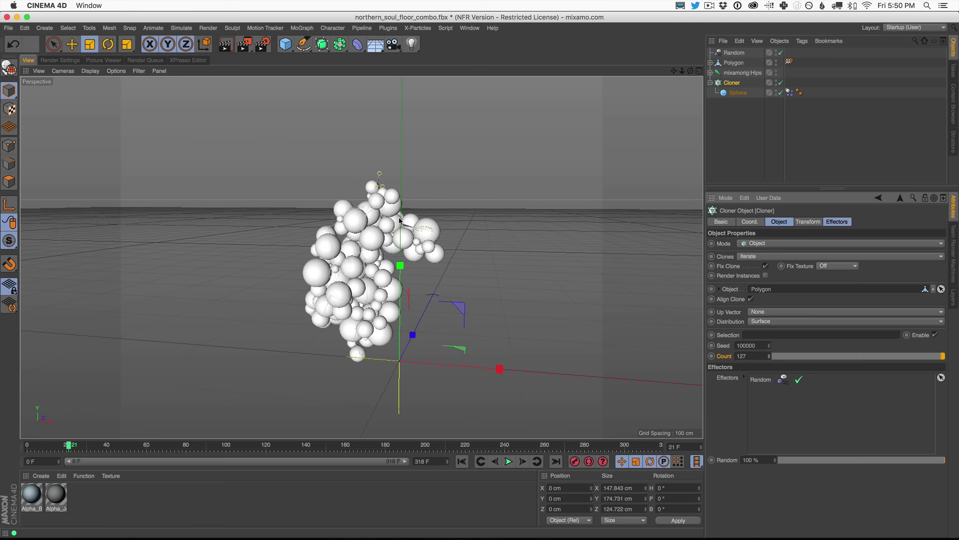
click(508, 462)
click(509, 462)
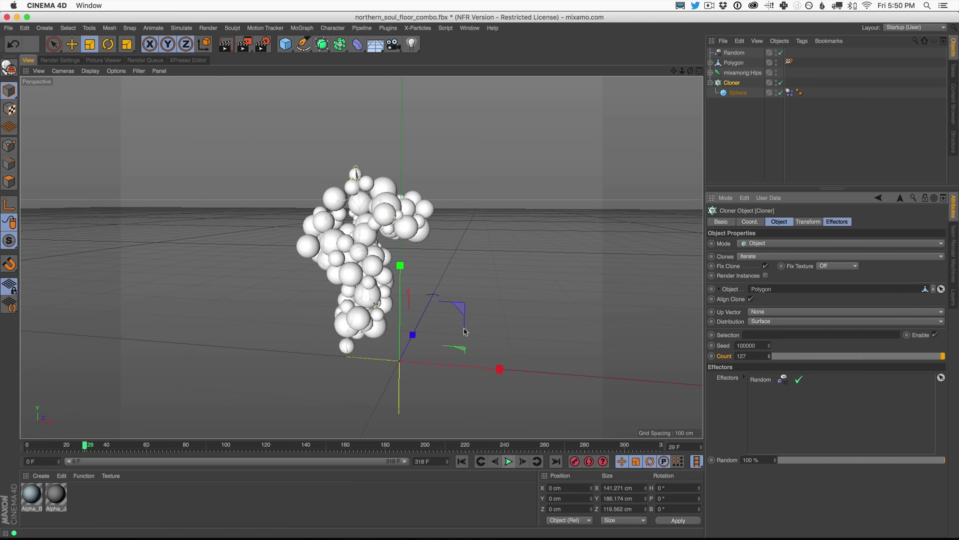
click(462, 461)
click(508, 461)
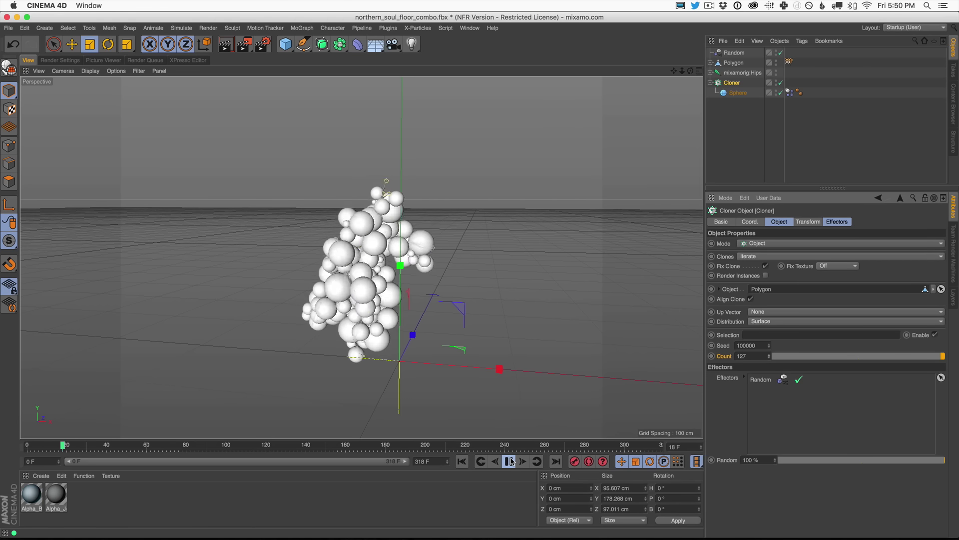
click(508, 462)
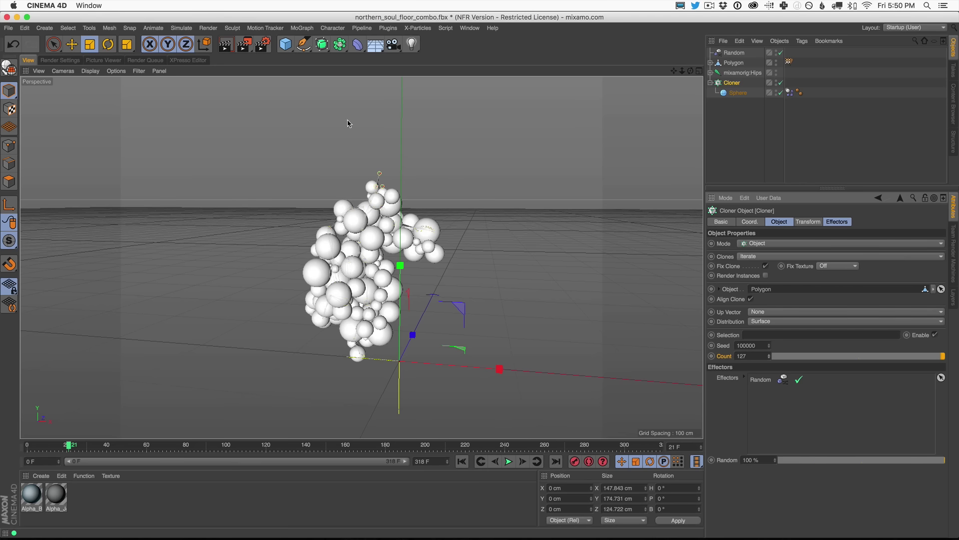
Step: Add a new sphere primitive to the scene, return to frame 0 and run the simulation briefly to frame 2
drag(286, 46, 488, 75)
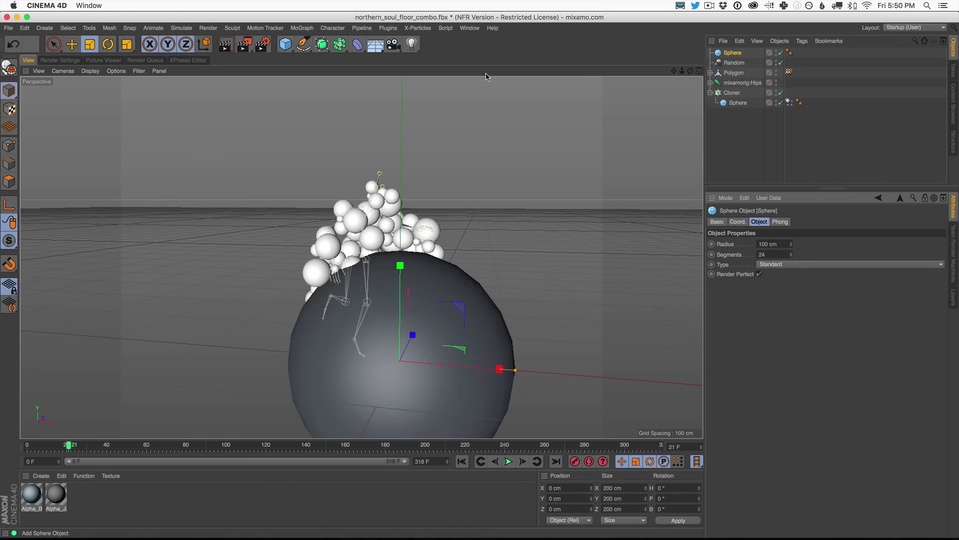
click(461, 461)
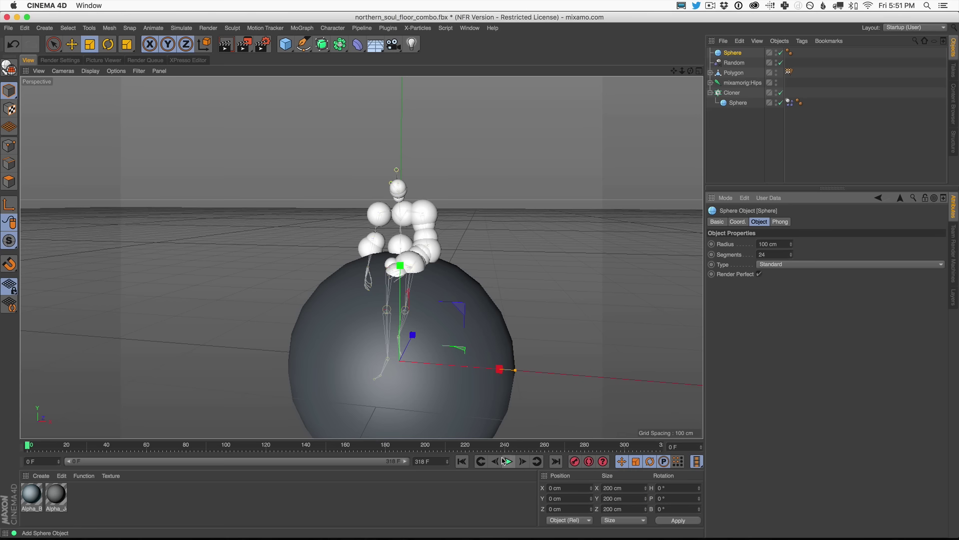
key(F8)
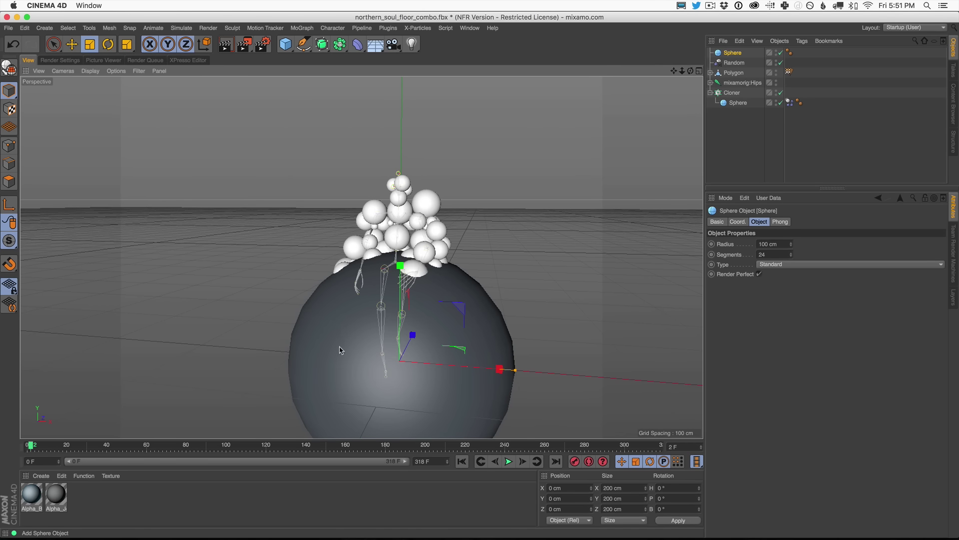
Step: Raise the new sphere over the figure's head to about 168 cm in Y and scale it to about 70 cm across
click(72, 44)
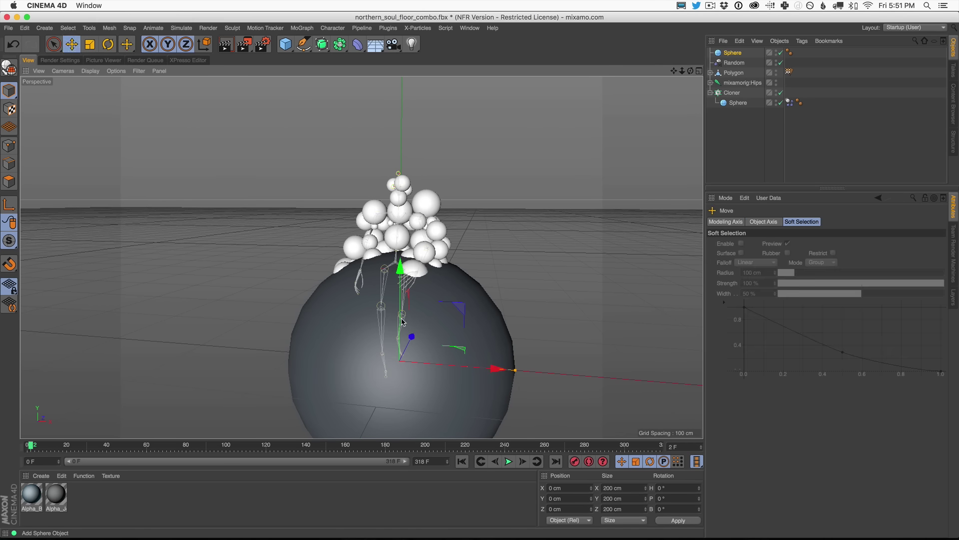
drag(403, 322, 403, 129)
key(t)
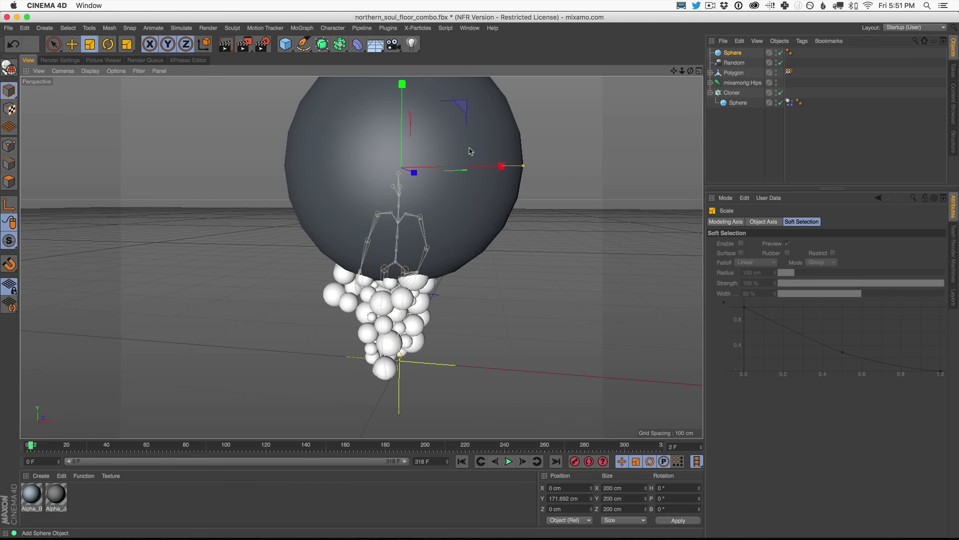
drag(470, 151, 265, 233)
click(72, 44)
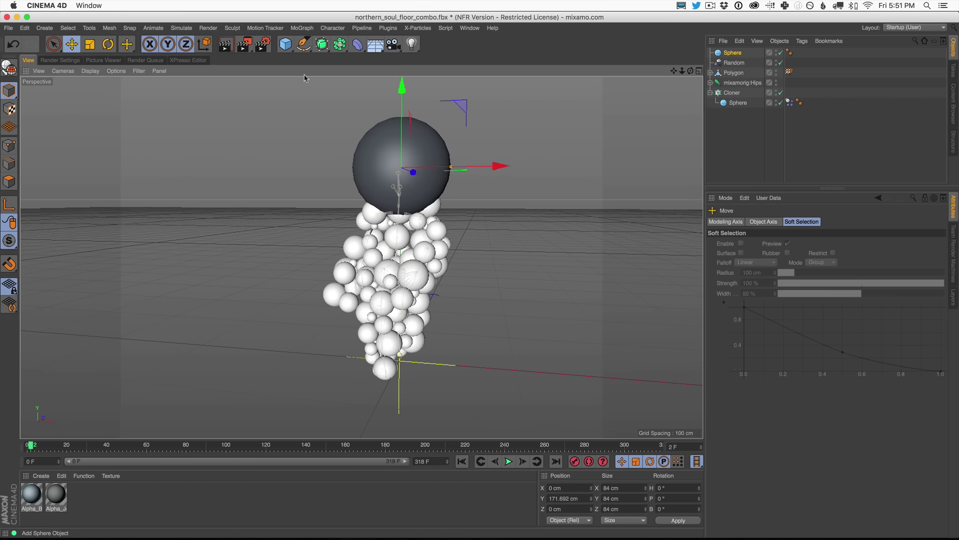
mouse_move(399, 108)
mouse_down()
mouse_move(400, 72)
mouse_move(399, 112)
mouse_up()
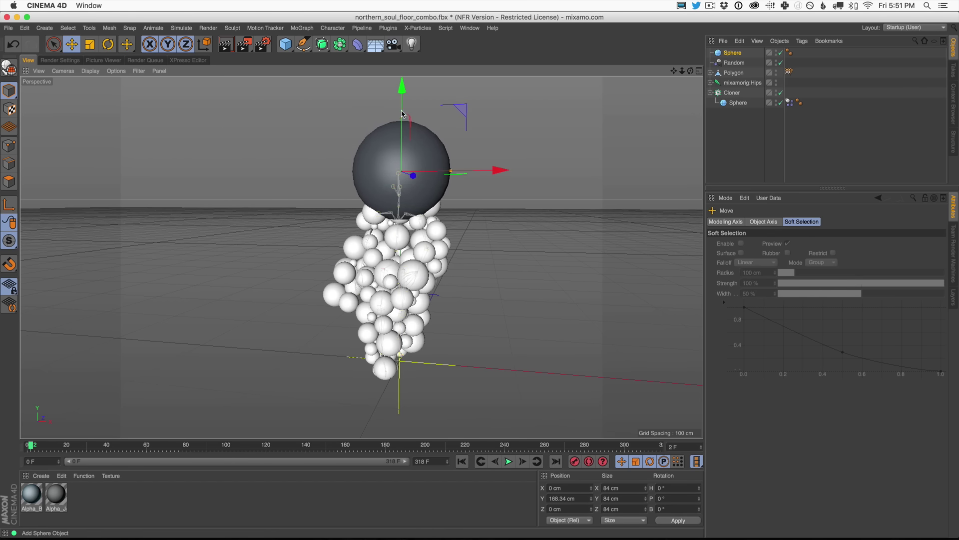
click(89, 44)
drag(350, 199, 290, 238)
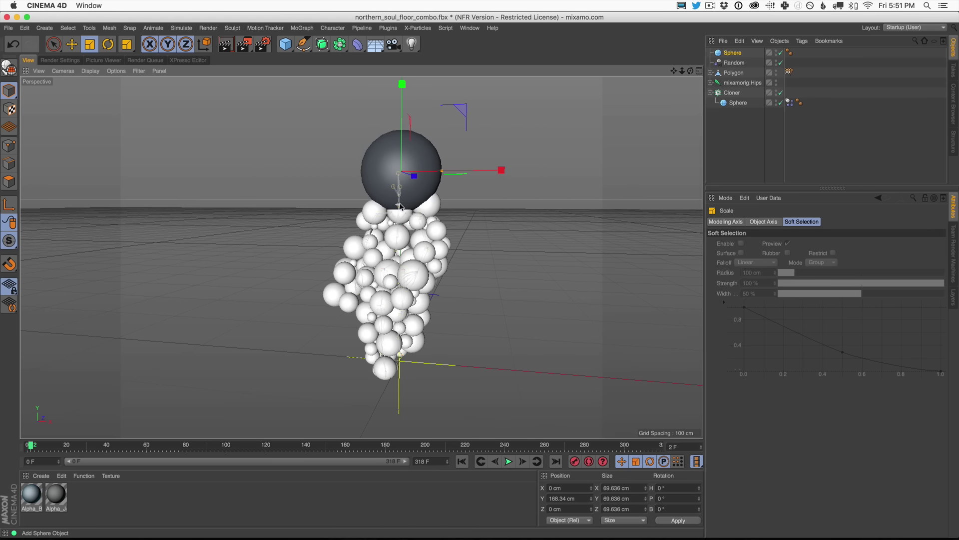
Step: In the Right view, centre the large sphere on the head joints at about Y 167 cm and Z -18 cm
click(699, 71)
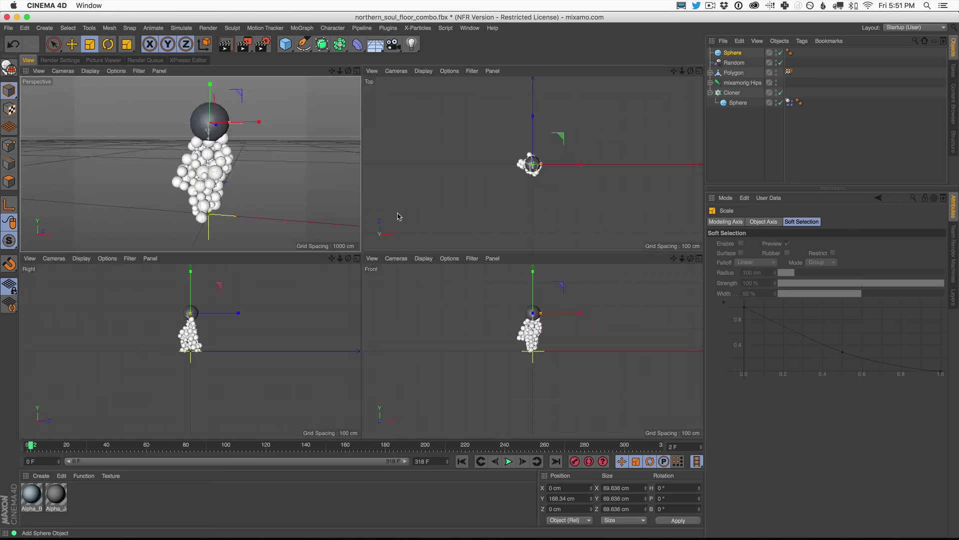
click(357, 258)
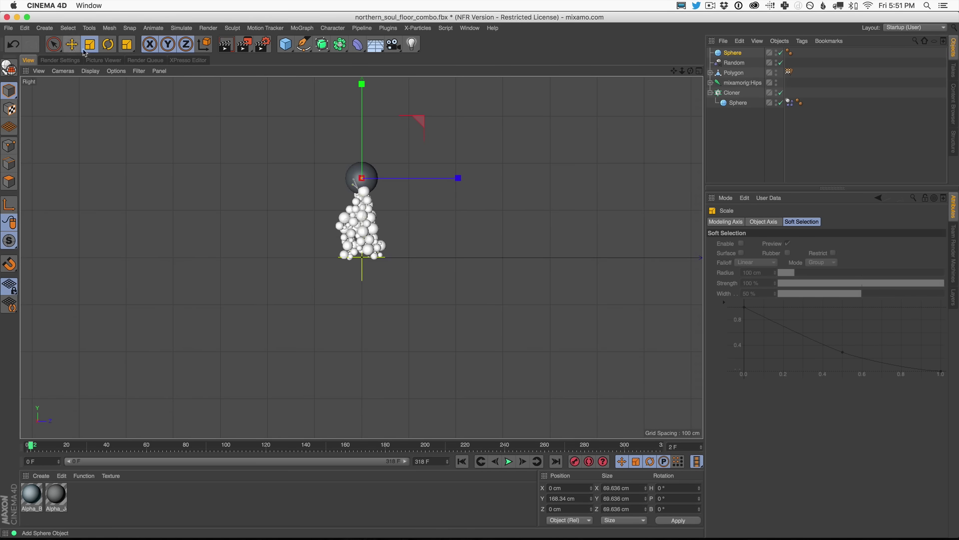
key(h)
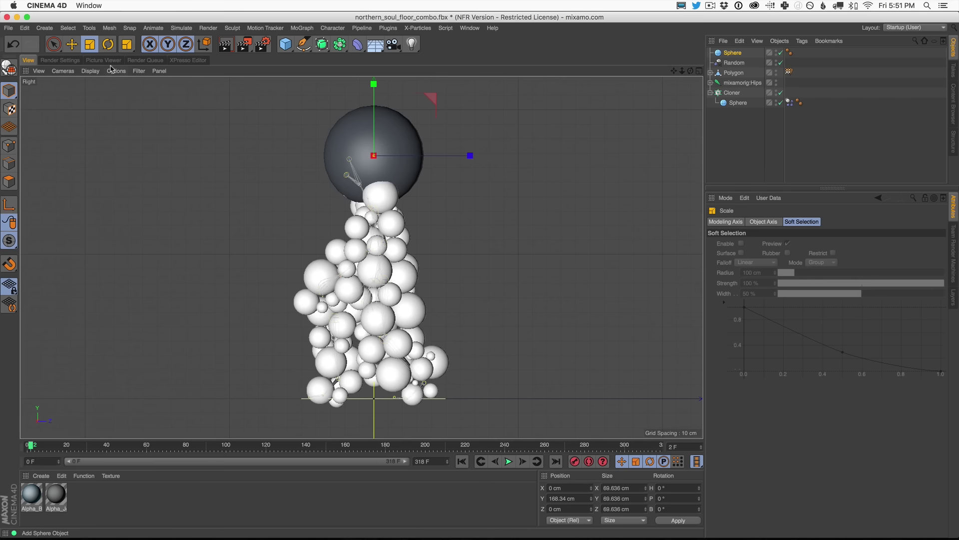
key(e)
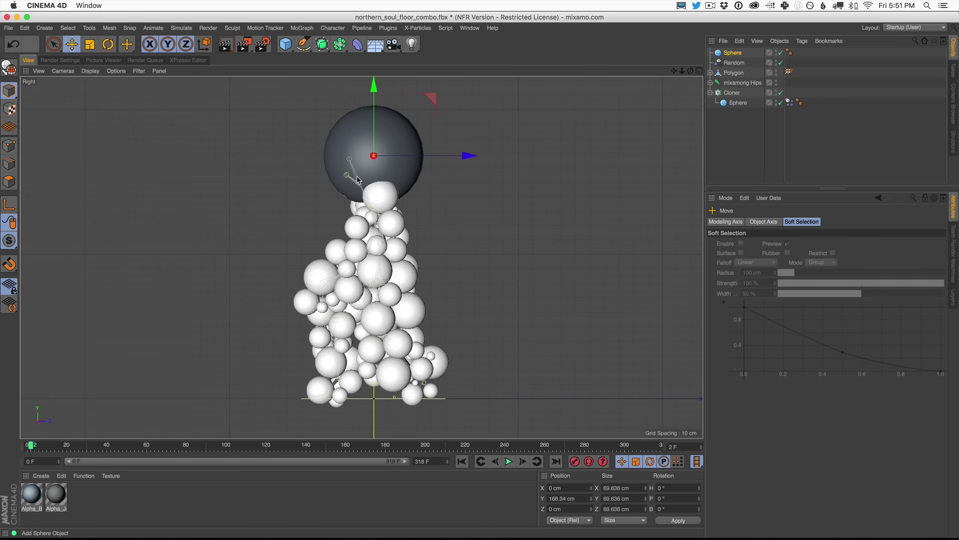
mouse_move(446, 155)
mouse_down()
mouse_move(421, 163)
mouse_move(437, 161)
mouse_up()
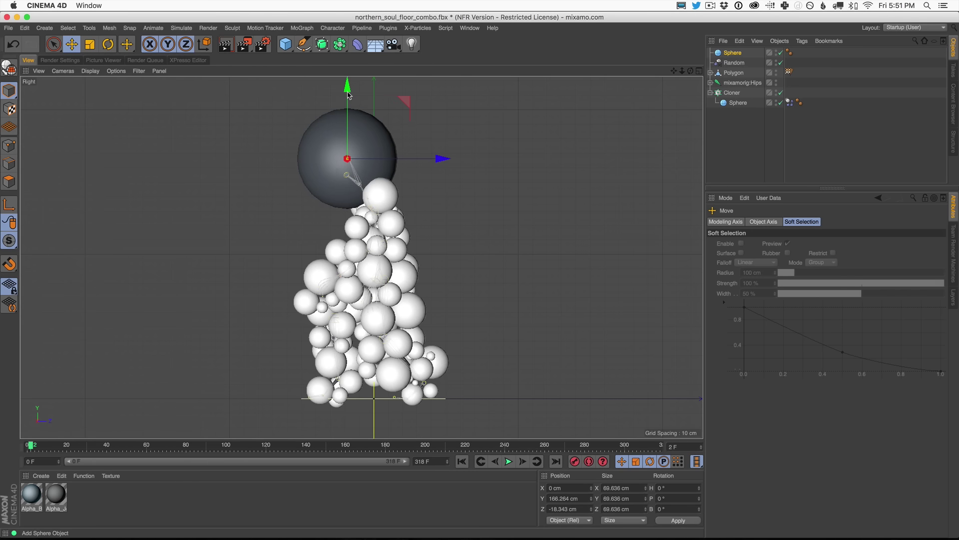
drag(349, 95, 351, 117)
Step: Expand the mixamorig:Hips hierarchy through the spine joints and select the mixamorig:Neck joint
click(711, 83)
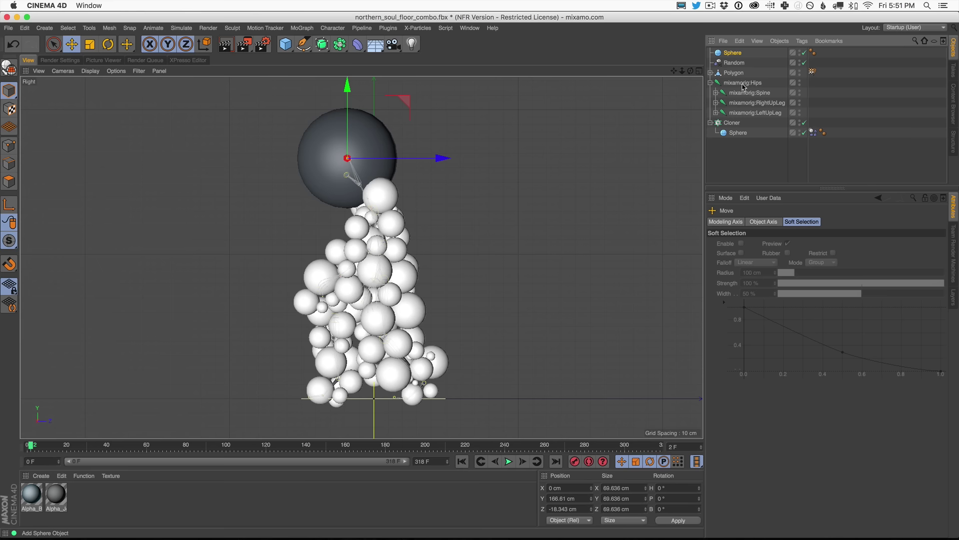
click(735, 84)
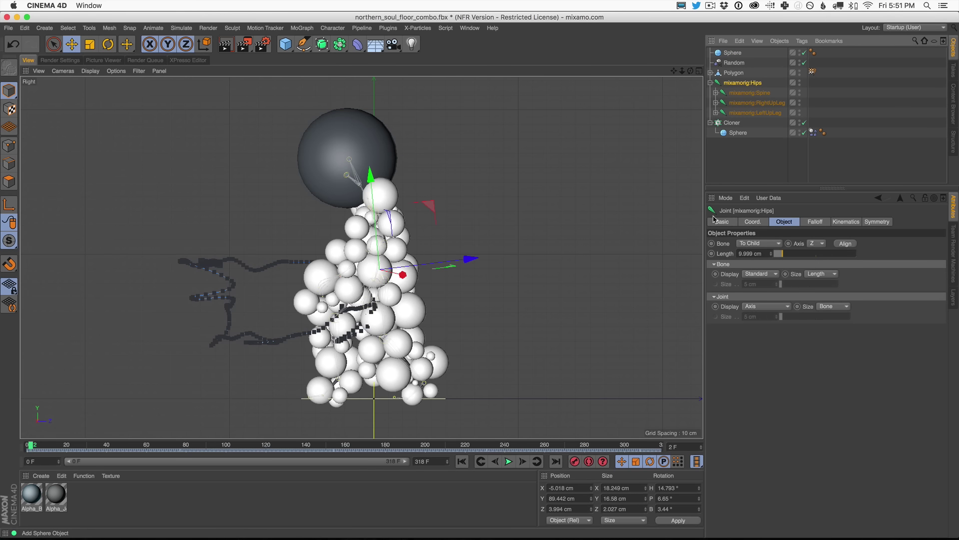
click(716, 93)
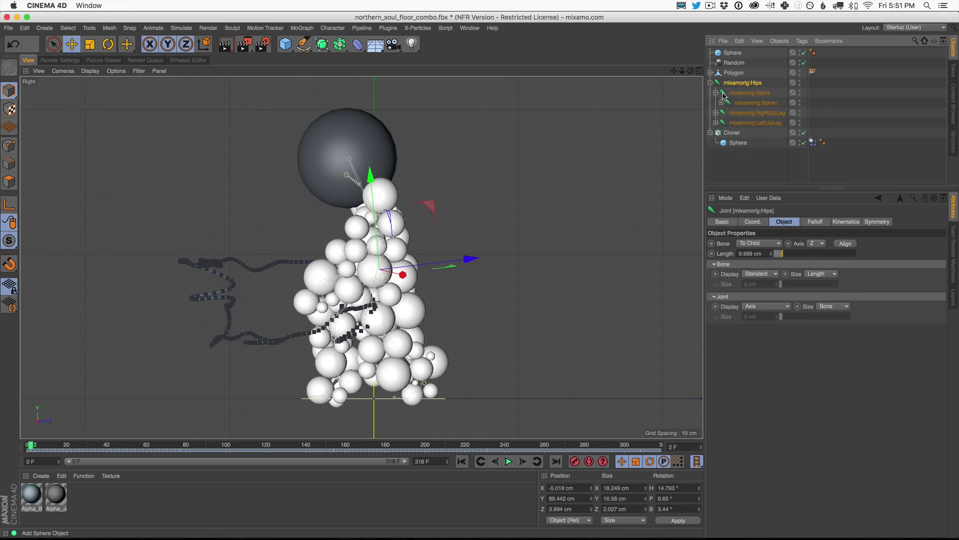
click(722, 103)
click(716, 123)
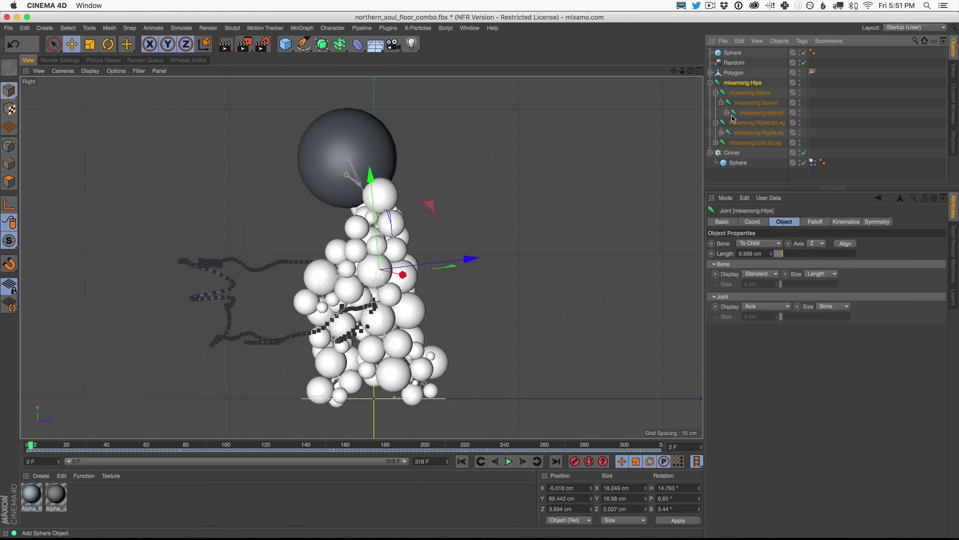
click(727, 112)
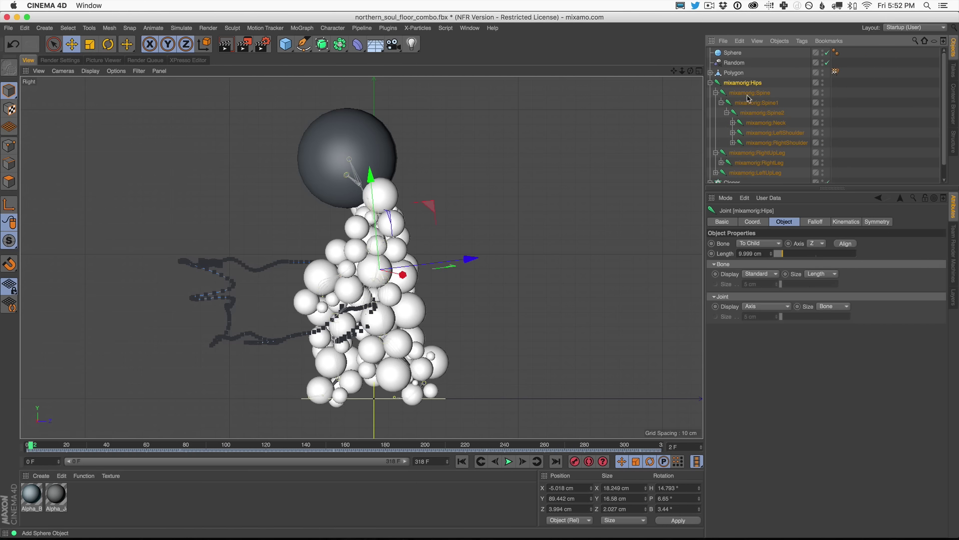
click(769, 123)
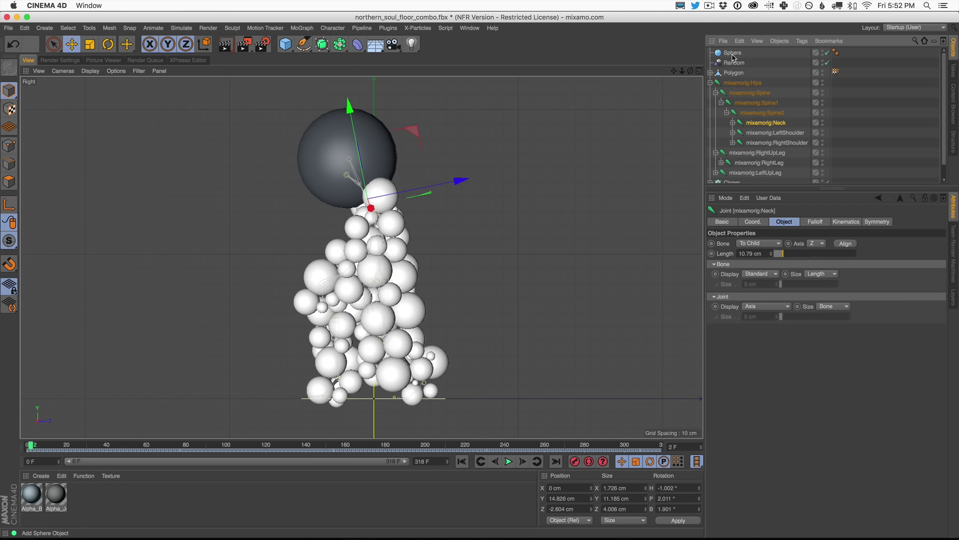
Step: Parent the large sphere under the mixamorig:Head joint and select that joint
drag(732, 56, 762, 126)
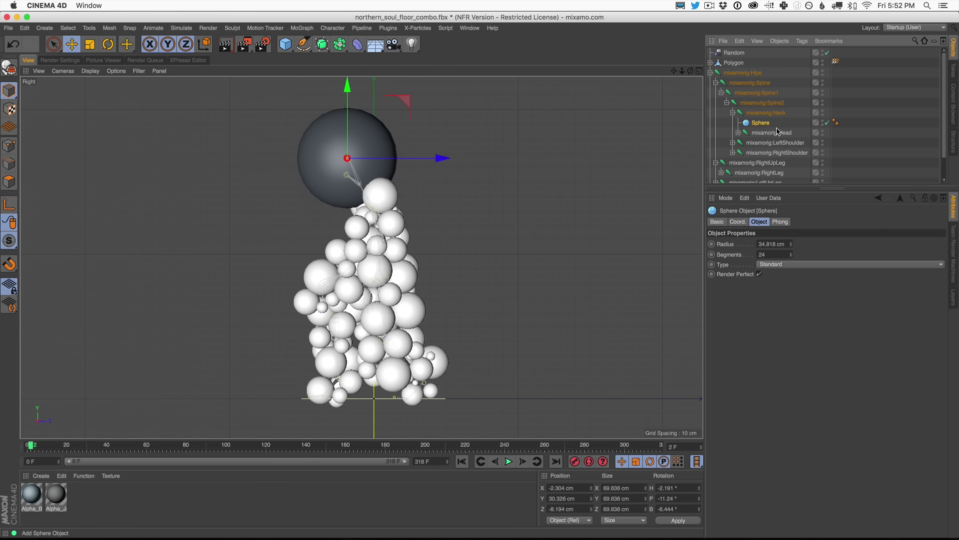
click(739, 133)
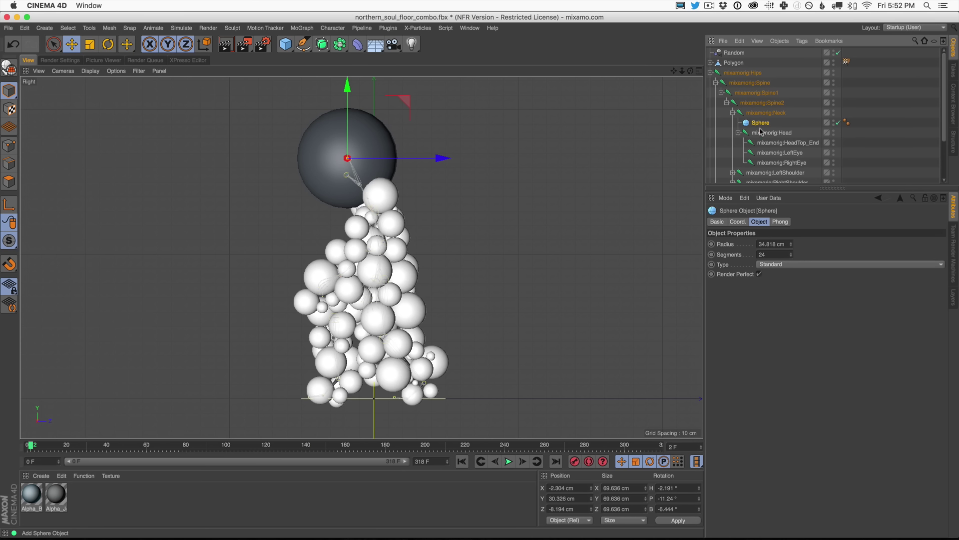
drag(759, 125, 772, 136)
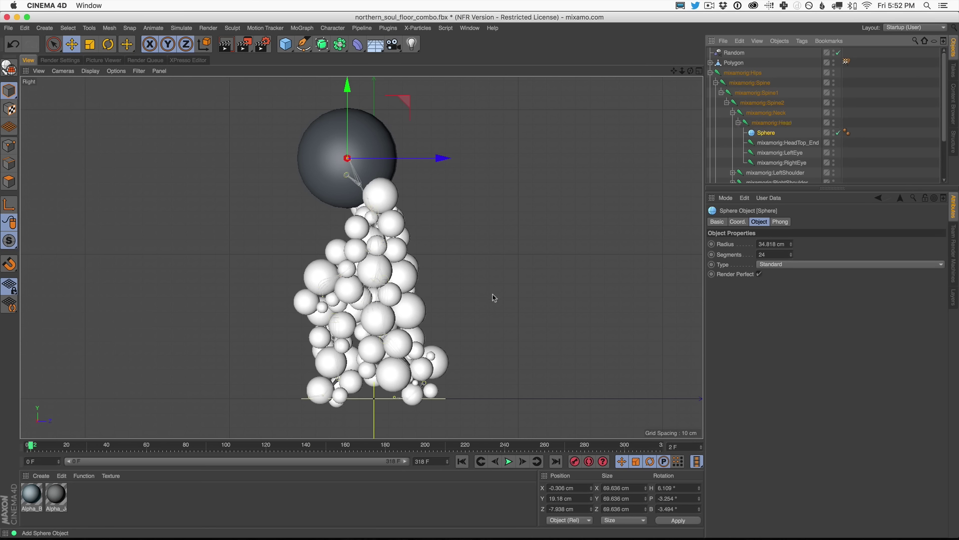
click(769, 123)
Step: Play the animation and examine in the Perspective view how the large sphere follows the head
click(509, 460)
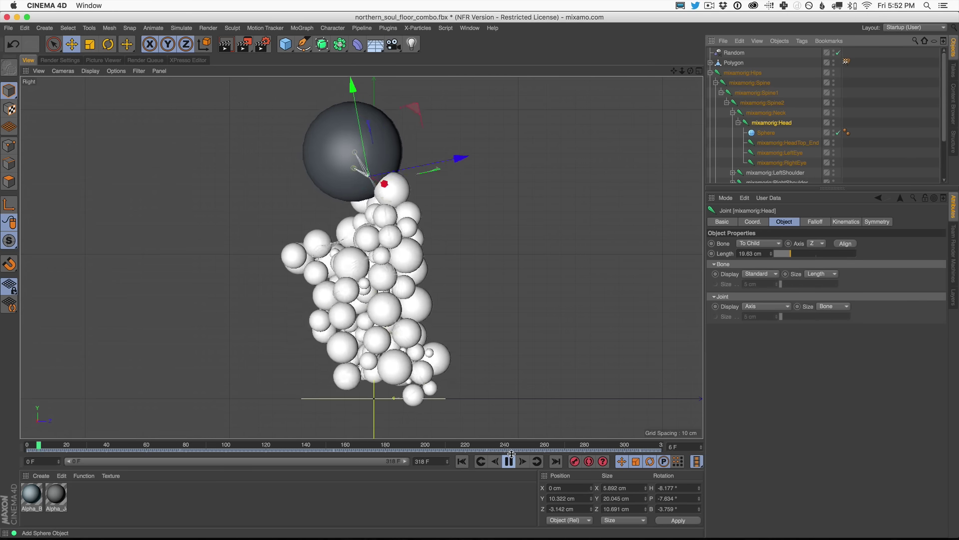
click(700, 71)
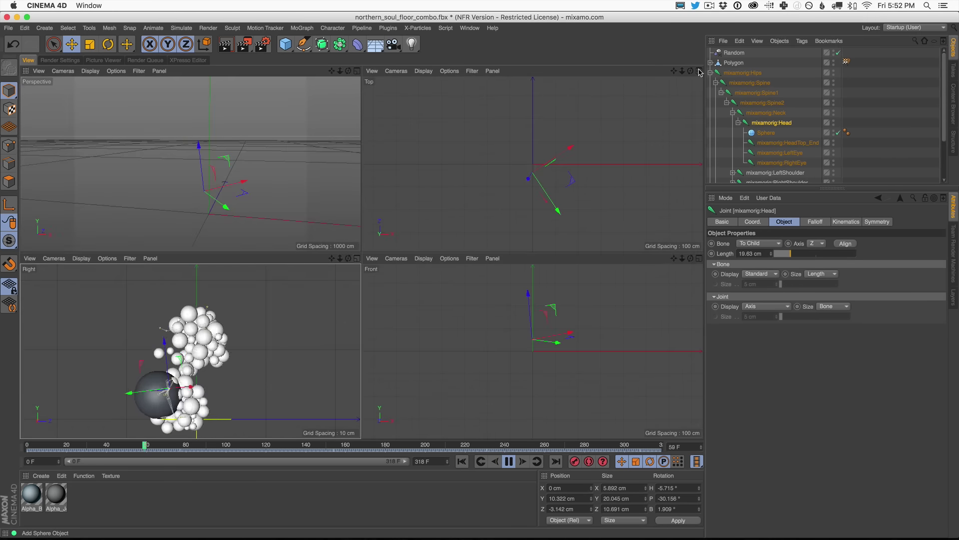
middle_click(325, 95)
key(h)
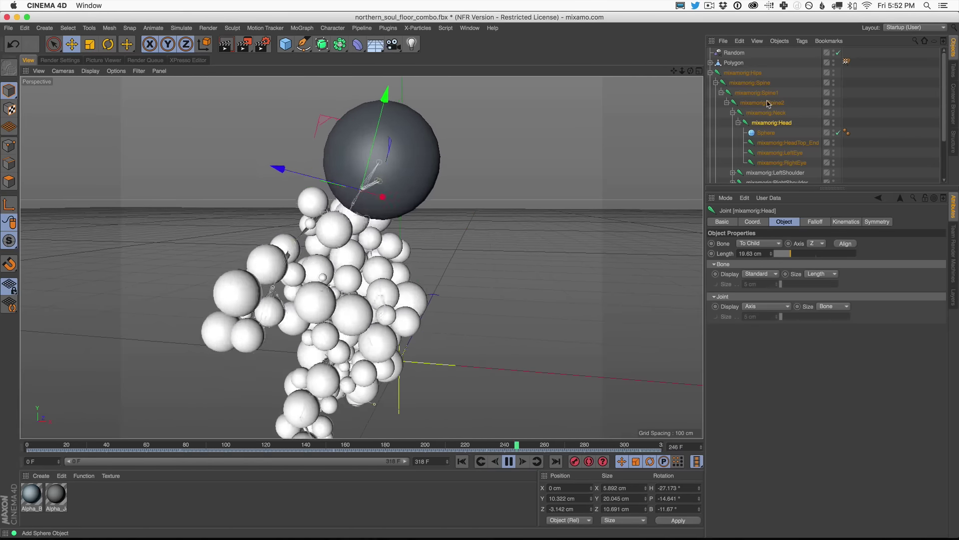
Step: Add a Collider Body tag to the sphere under the mixamorig:Head joint
click(766, 132)
click(802, 41)
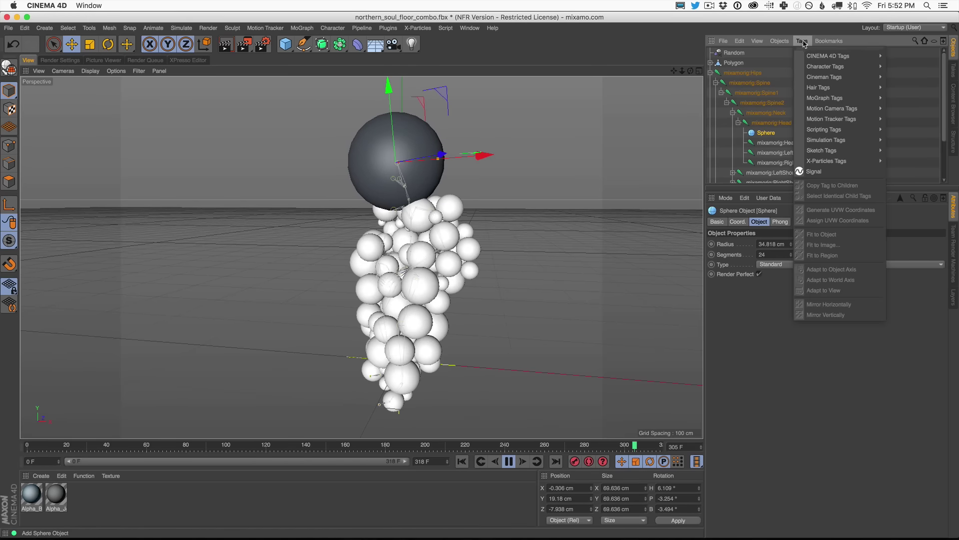
mouse_move(850, 142)
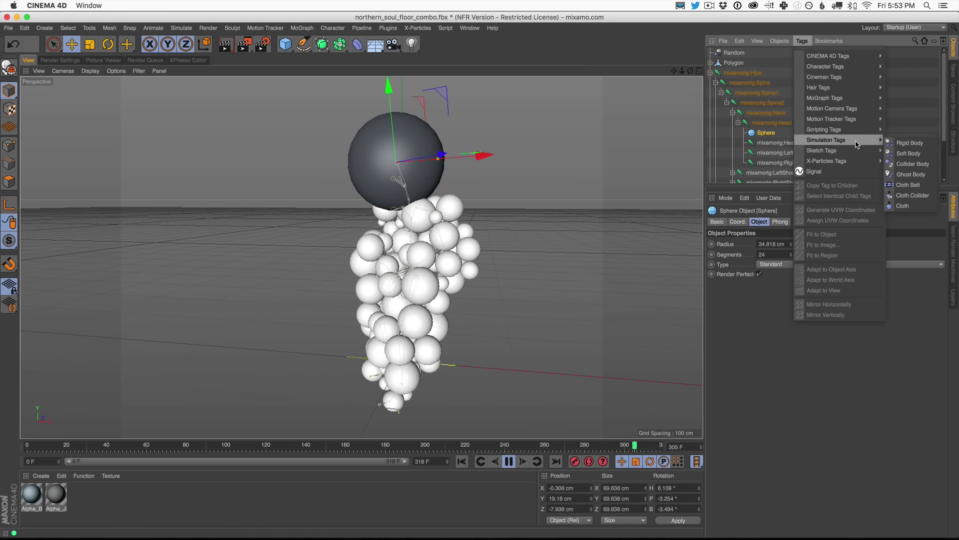
click(904, 165)
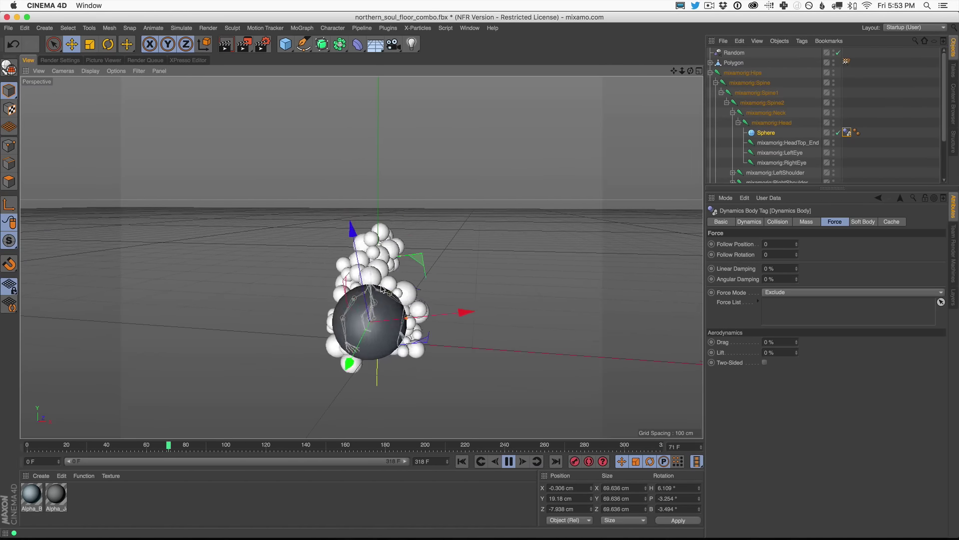
Step: Render a preview of the figure in the Perspective view, and return to frame 0
click(227, 45)
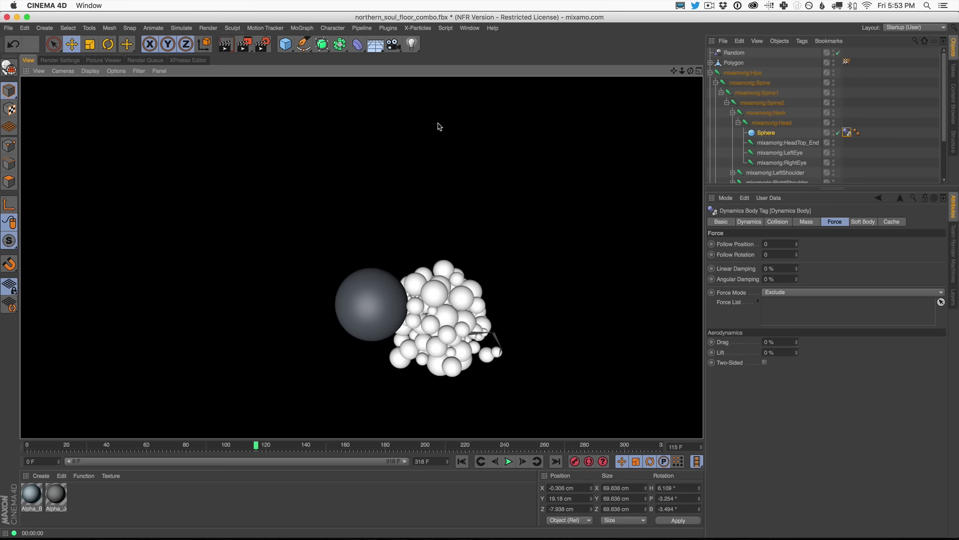
click(461, 461)
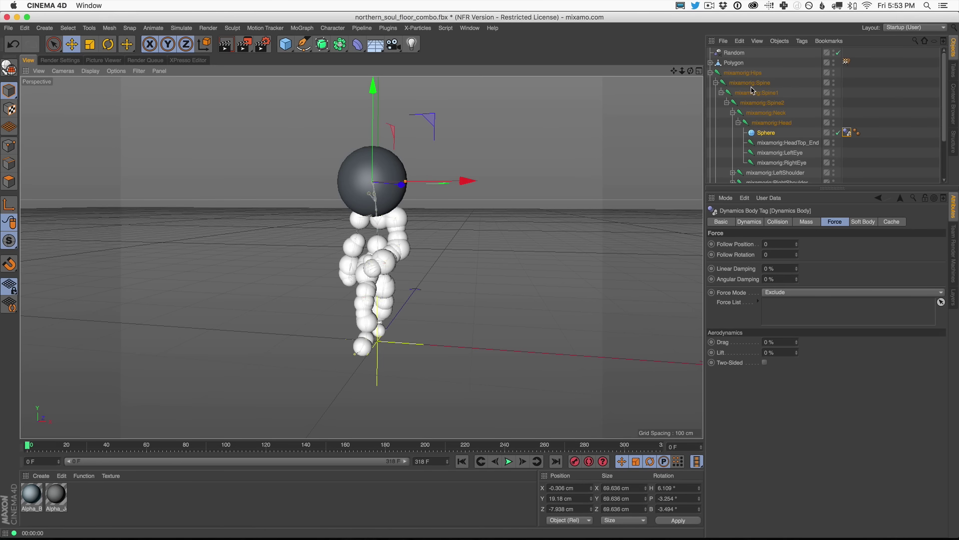
Step: Collapse the mixamorig:Hips hierarchy and delete both existing materials
click(711, 73)
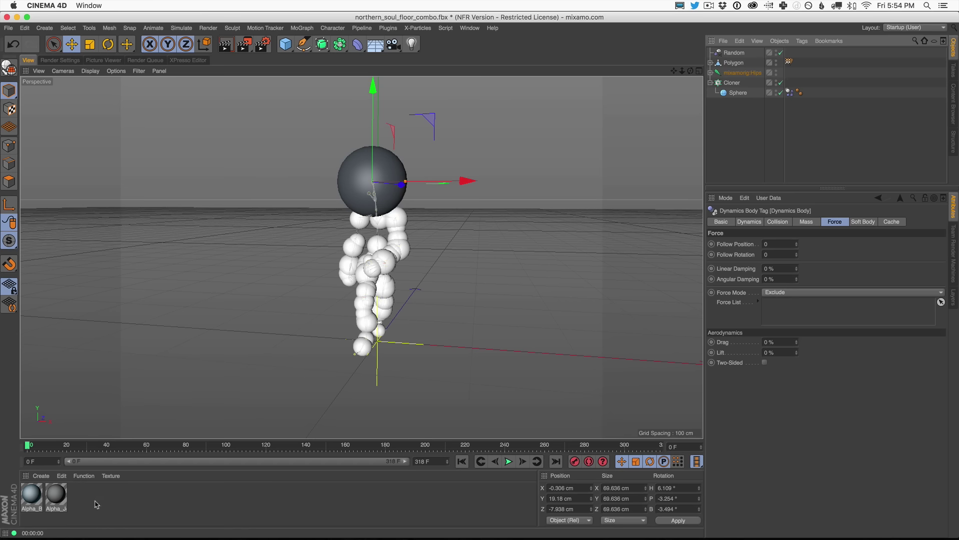
drag(98, 503, 44, 509)
key(Delete)
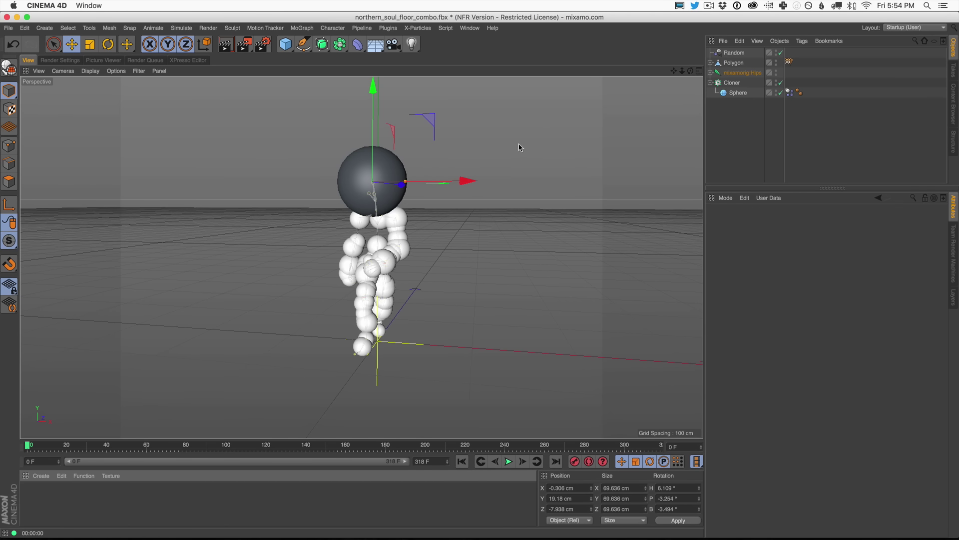
Step: Create a new material and apply it to the Cloner and the large head sphere
click(42, 478)
click(57, 388)
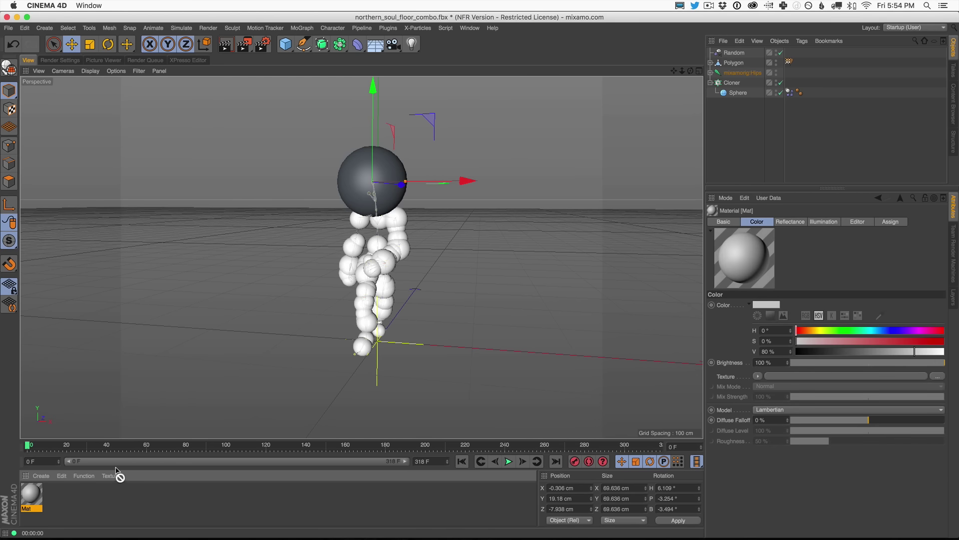
drag(709, 79, 739, 85)
drag(31, 495, 380, 172)
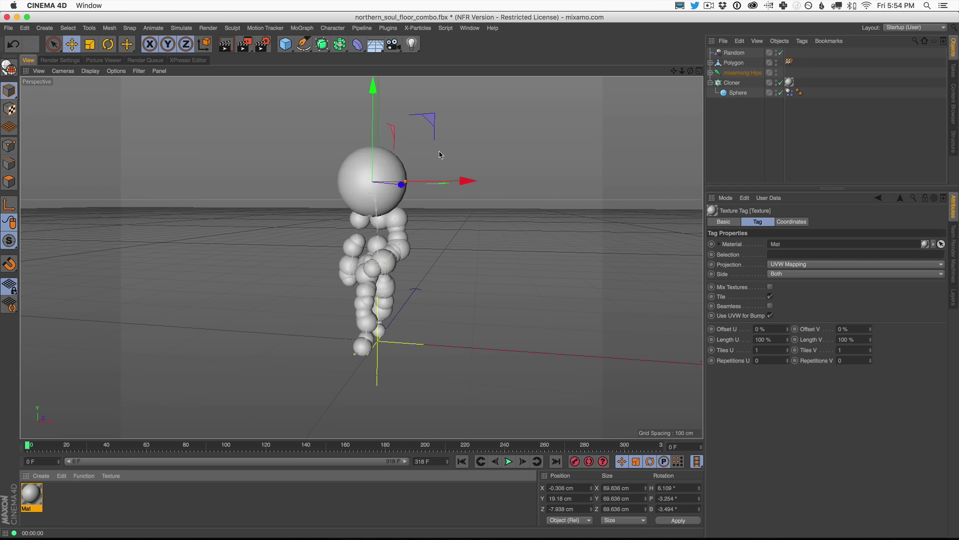
Step: Set the color of the Mat material to a light blue, about H 212°, S 47%, V 100%
double_click(31, 495)
drag(229, 82, 592, 55)
click(544, 188)
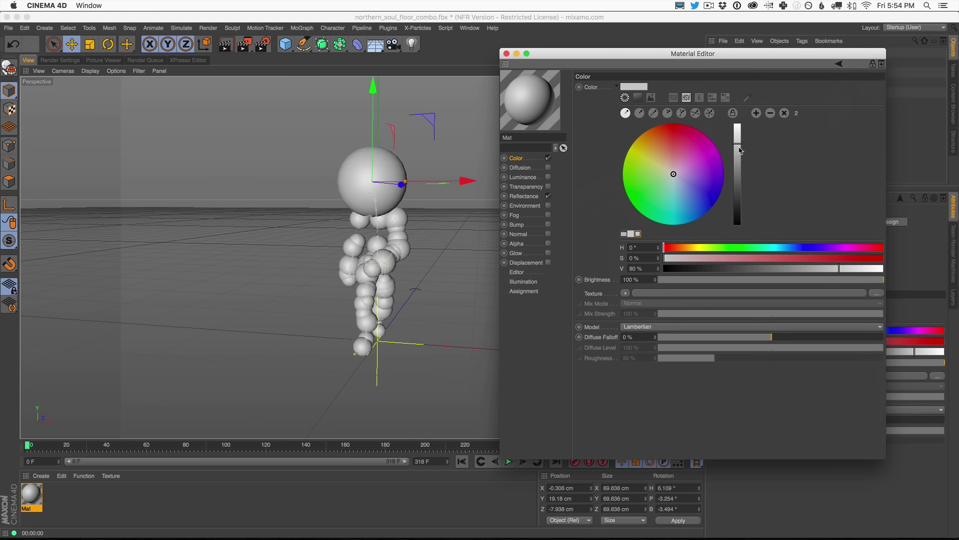
drag(738, 149, 737, 124)
mouse_move(666, 173)
mouse_down()
mouse_move(649, 166)
mouse_move(647, 178)
mouse_move(690, 172)
mouse_move(686, 194)
mouse_up()
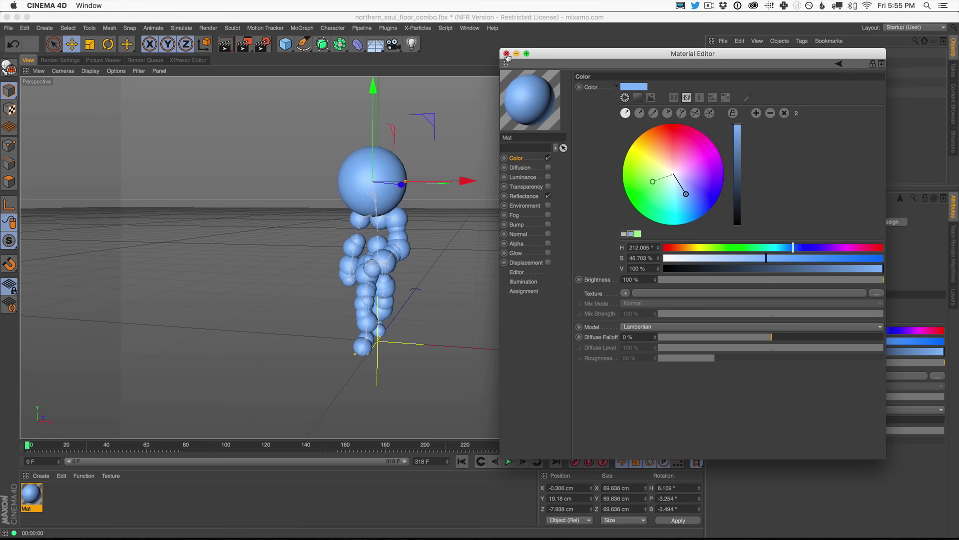
Step: Raise the Default Specular layer's specular strength to 83% in the blue material's Reflectance channel
click(532, 197)
mouse_move(603, 57)
mouse_down()
mouse_move(580, 66)
mouse_move(577, 136)
mouse_move(602, 124)
mouse_move(614, 53)
mouse_up()
click(582, 199)
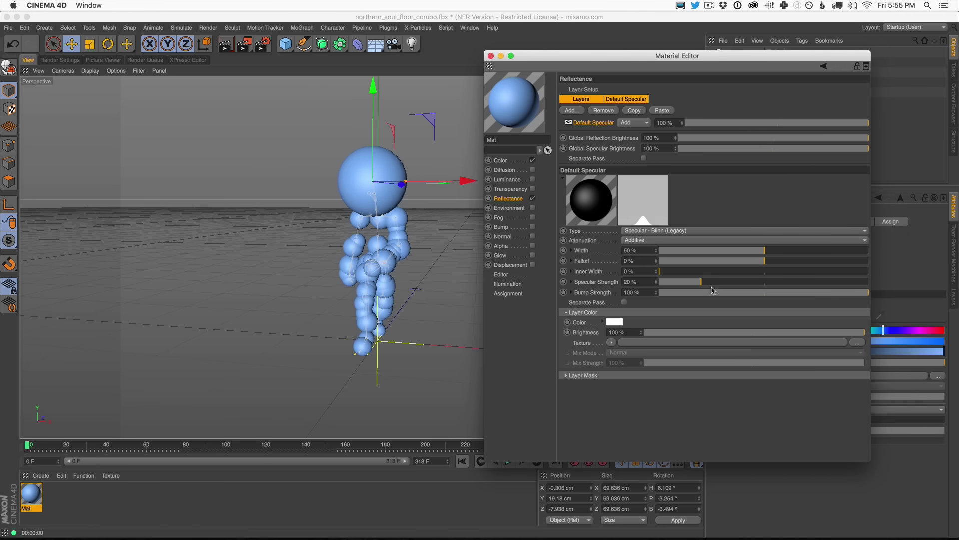
drag(590, 57, 555, 43)
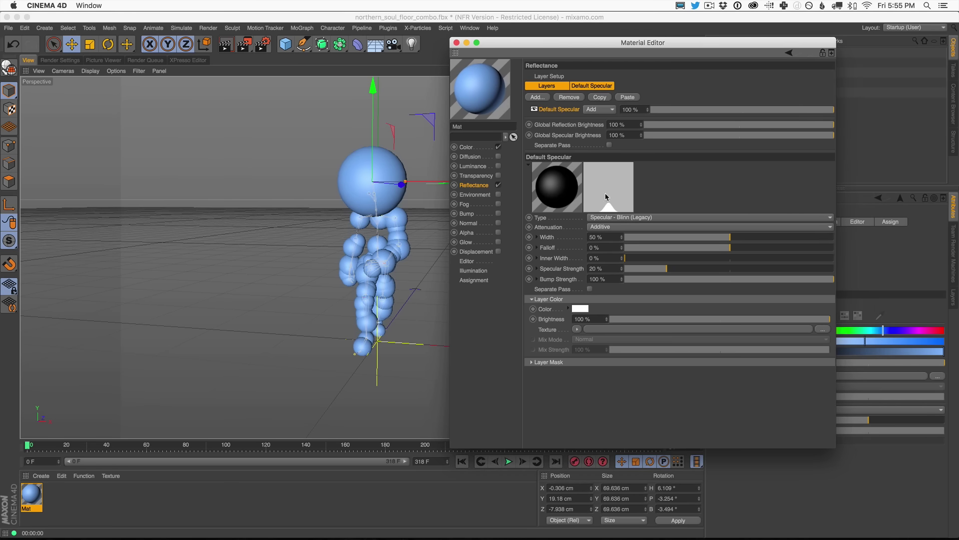
drag(668, 275, 799, 269)
drag(556, 46, 567, 43)
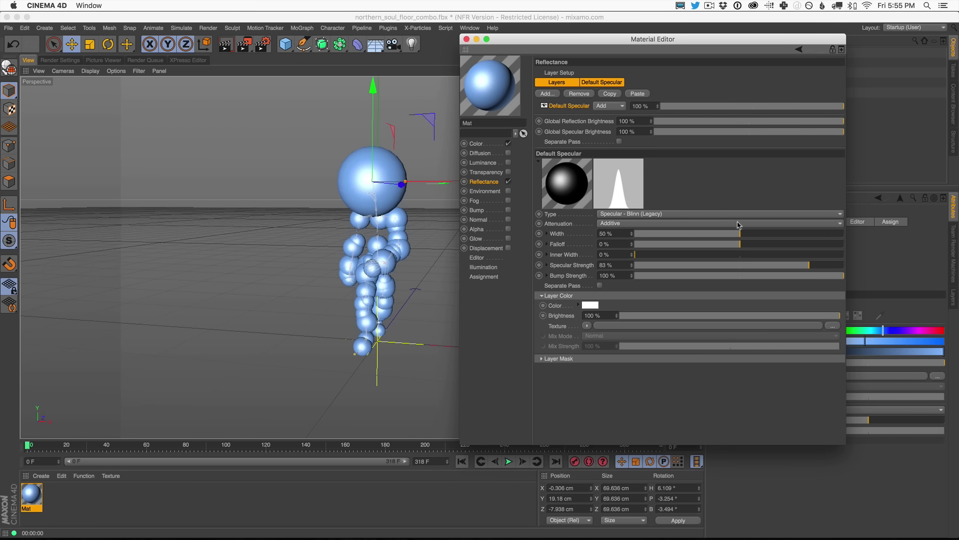
Step: Refine the blue material's highlight to width 24%, inner width 12% and specular strength 85%, and close the Material Editor
drag(740, 234, 697, 234)
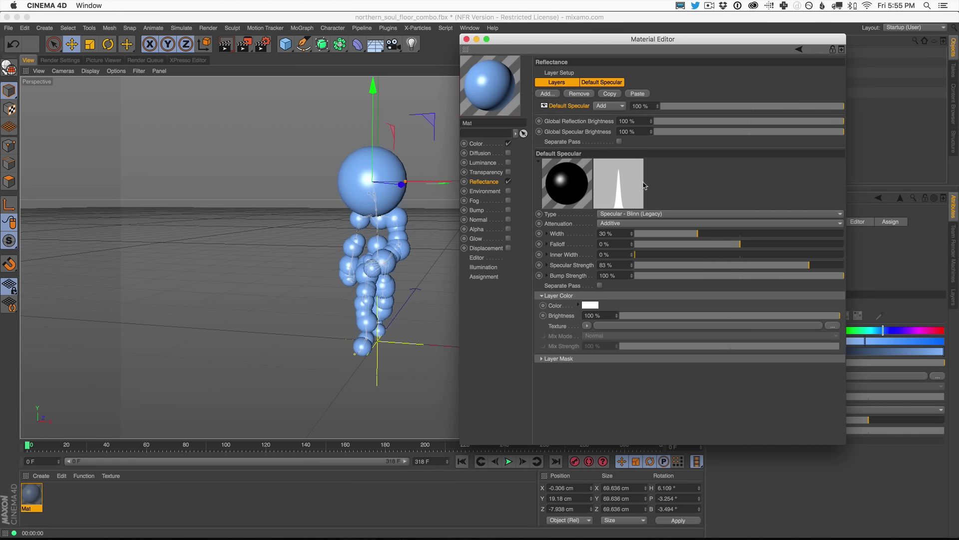
click(811, 265)
drag(812, 266, 813, 266)
mouse_move(636, 255)
mouse_down()
mouse_move(666, 256)
mouse_move(650, 255)
mouse_up()
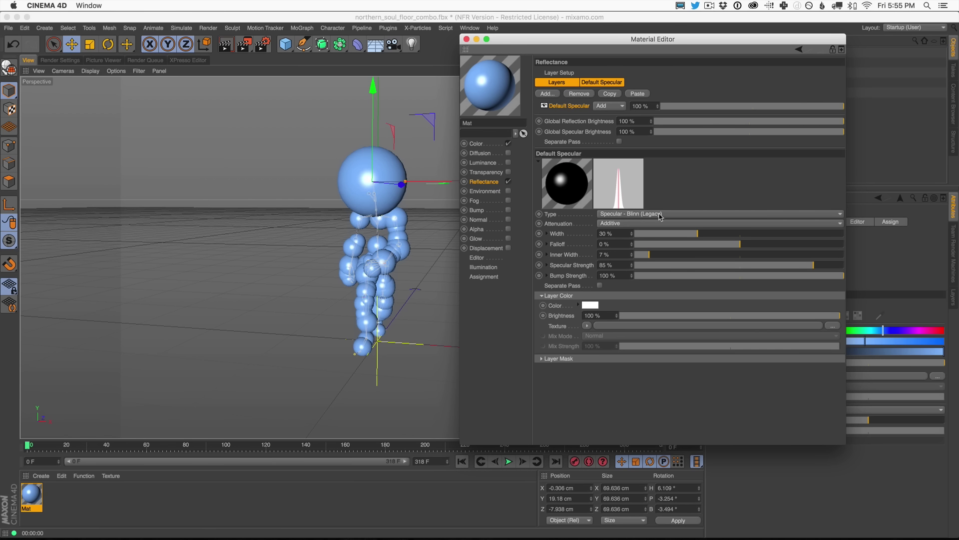
drag(698, 234, 660, 255)
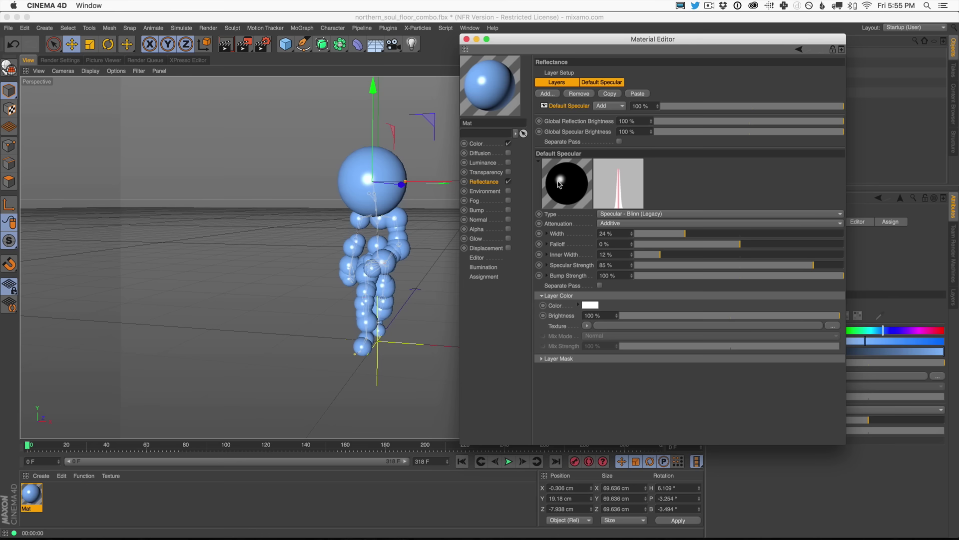
click(466, 39)
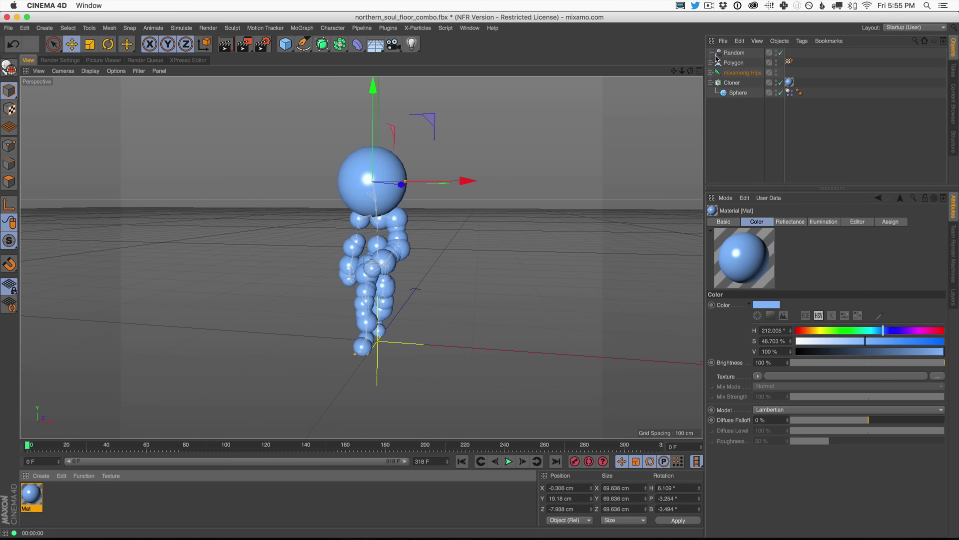
Step: Add an omni light and place it above and beside the figure at about X 153 cm, Y 250 cm, Z 1 cm
click(412, 46)
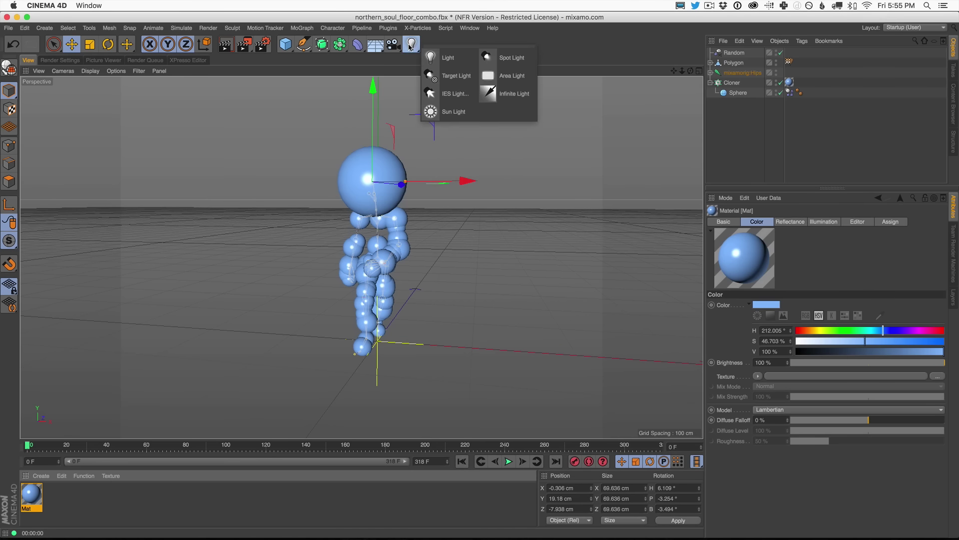
click(440, 54)
drag(377, 247, 381, 91)
drag(442, 96, 602, 111)
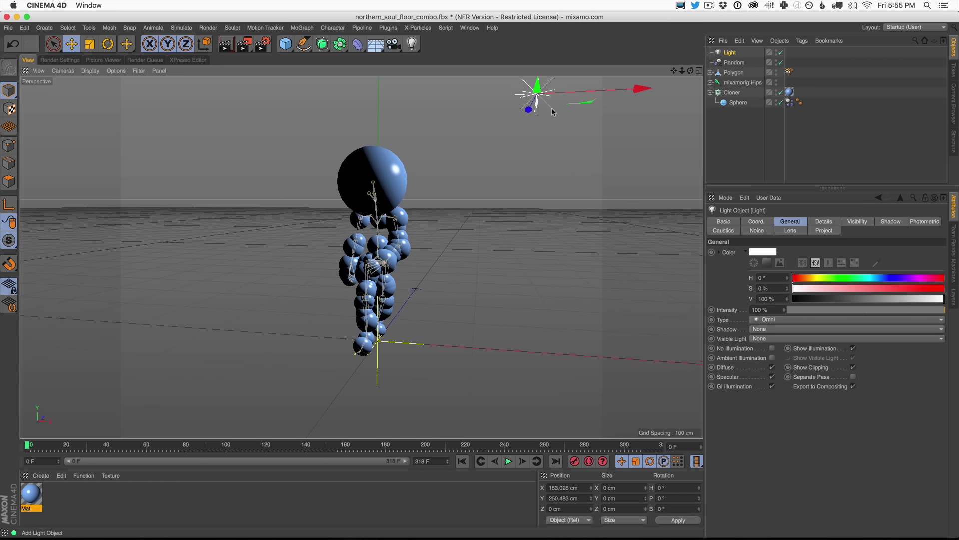
mouse_move(531, 111)
mouse_down()
mouse_move(534, 123)
mouse_move(537, 113)
mouse_up()
Step: Play the animation briefly to frame 3 and render a preview of the lit figure in the Perspective view
double_click(508, 461)
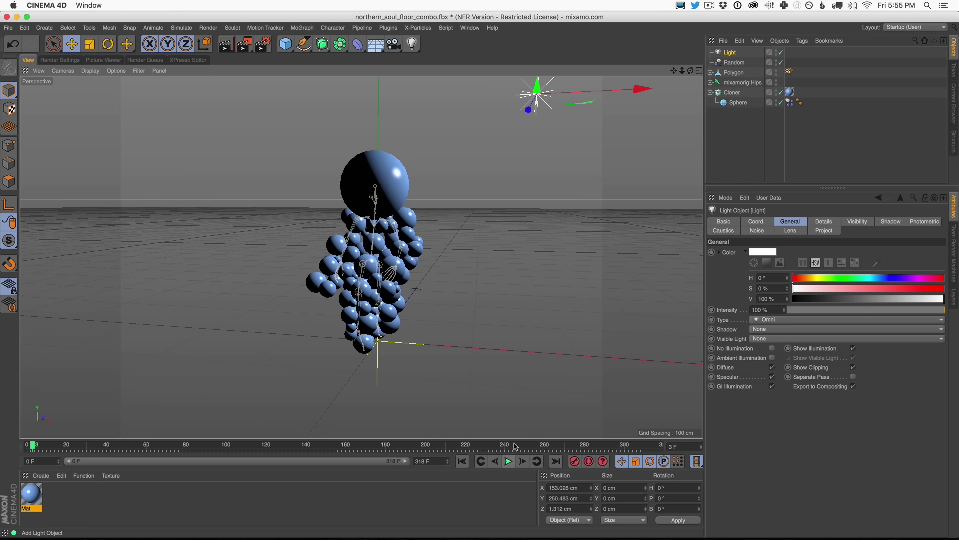
click(224, 46)
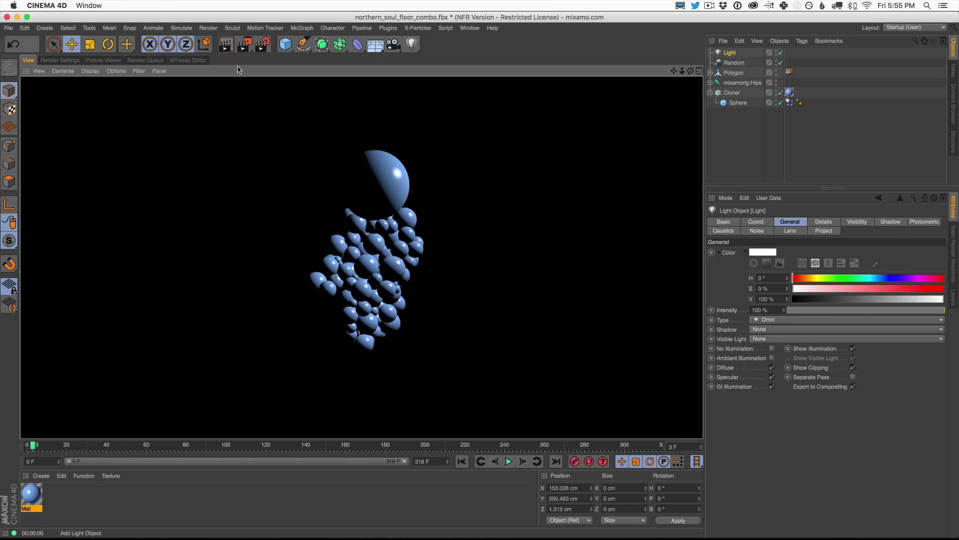
click(739, 146)
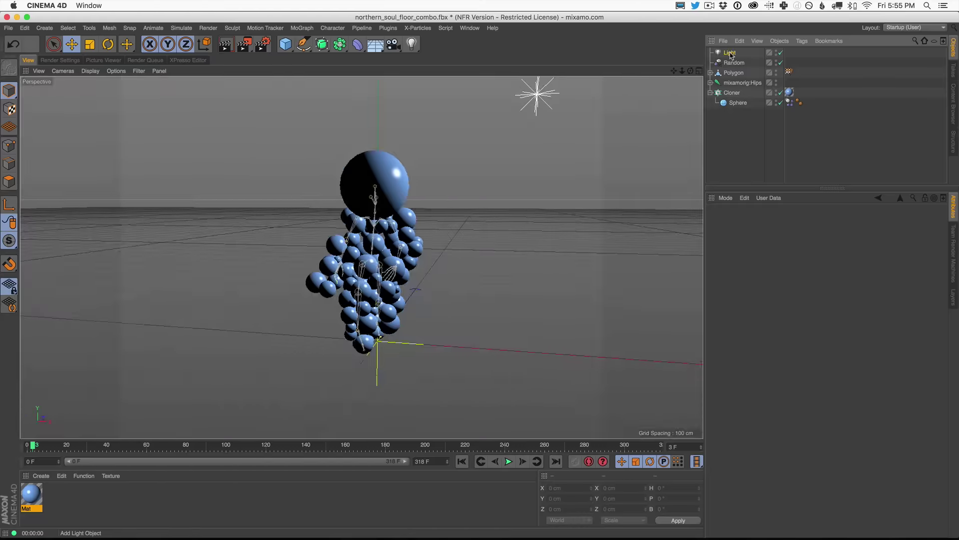
Step: Browse the light presets in the GSG_Light_Kit_Pro folder of the Content Browser
click(731, 54)
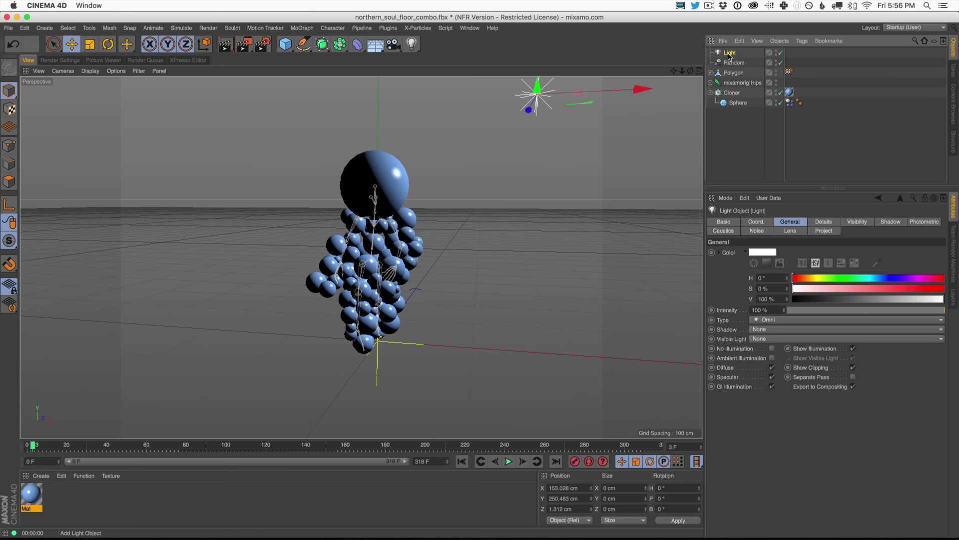
click(412, 44)
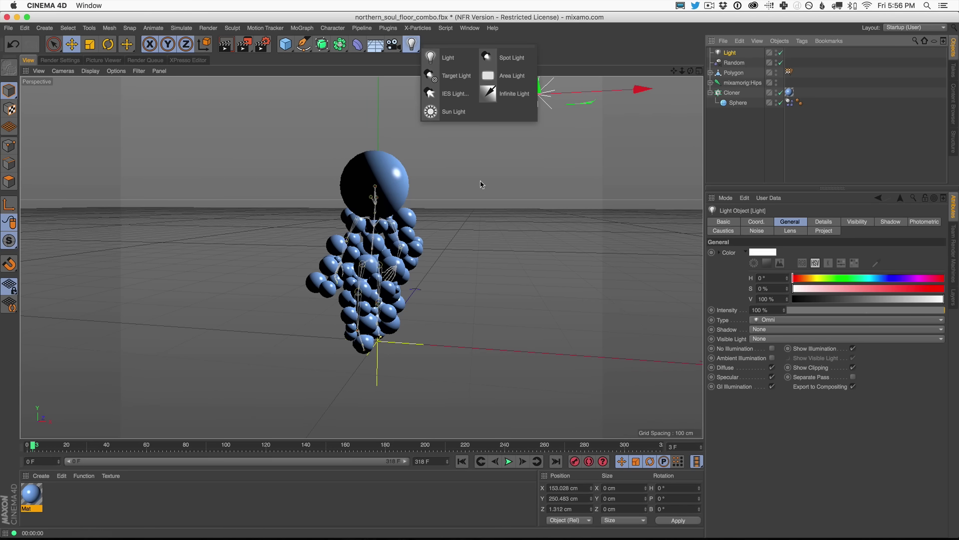
click(955, 112)
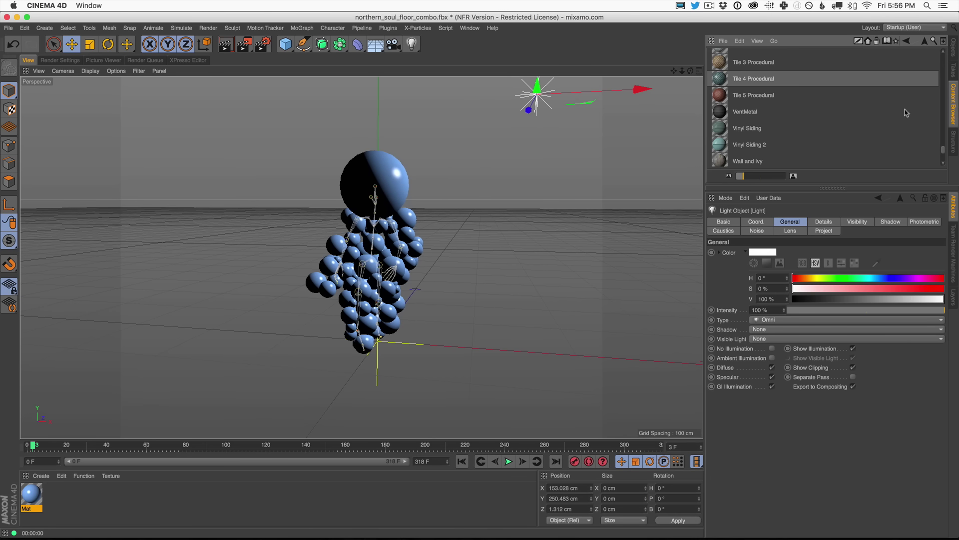
click(925, 42)
click(925, 42)
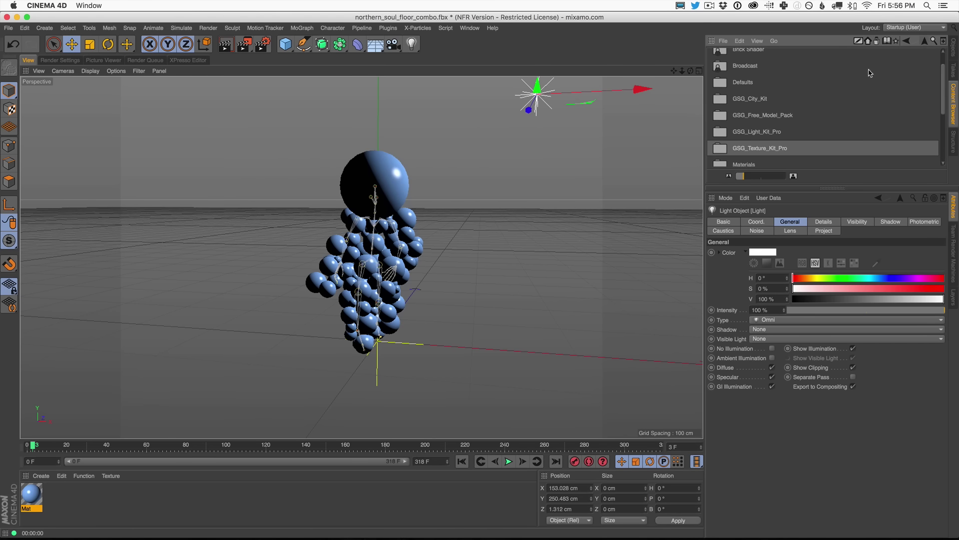
double_click(727, 139)
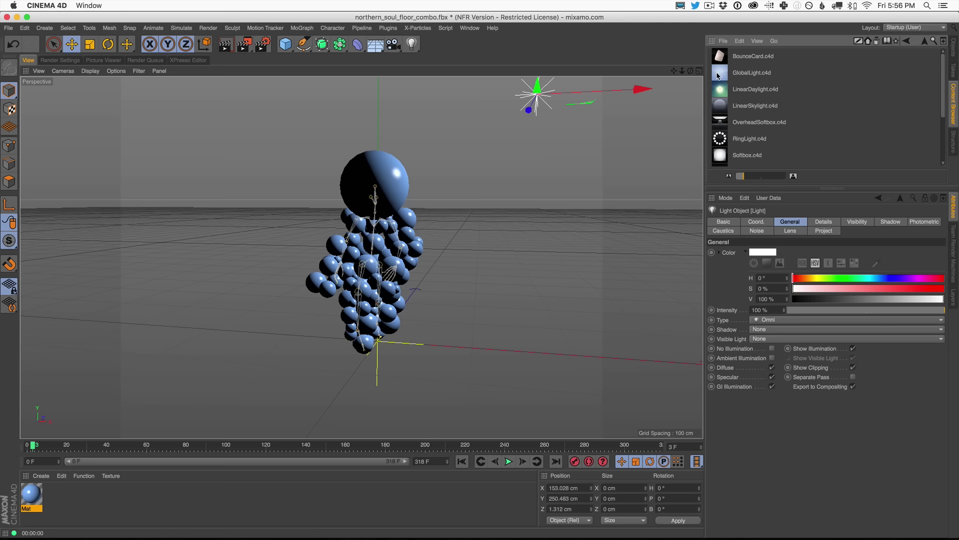
Step: Add a second light with ambient illumination enabled and intensity 67%, and render a preview of the figure
drag(412, 44, 449, 56)
click(955, 44)
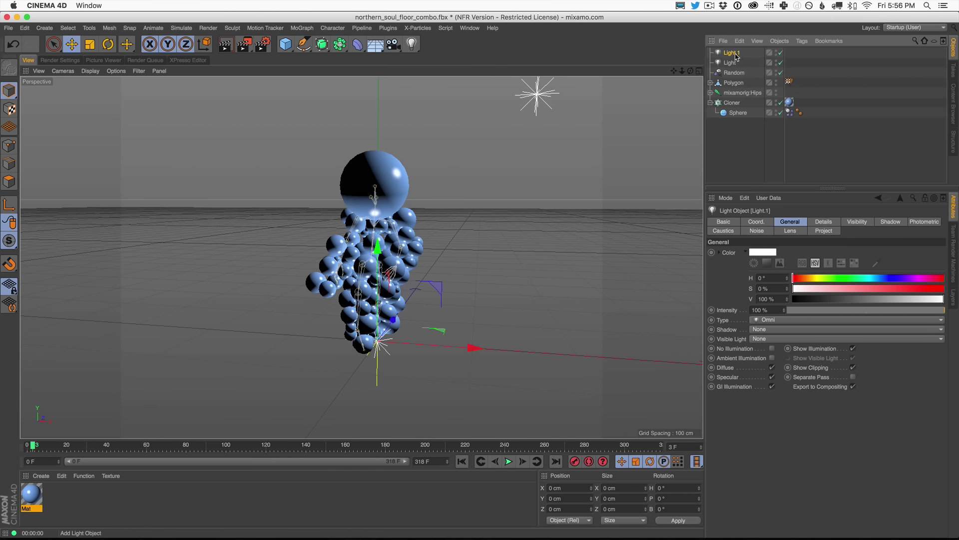
click(772, 358)
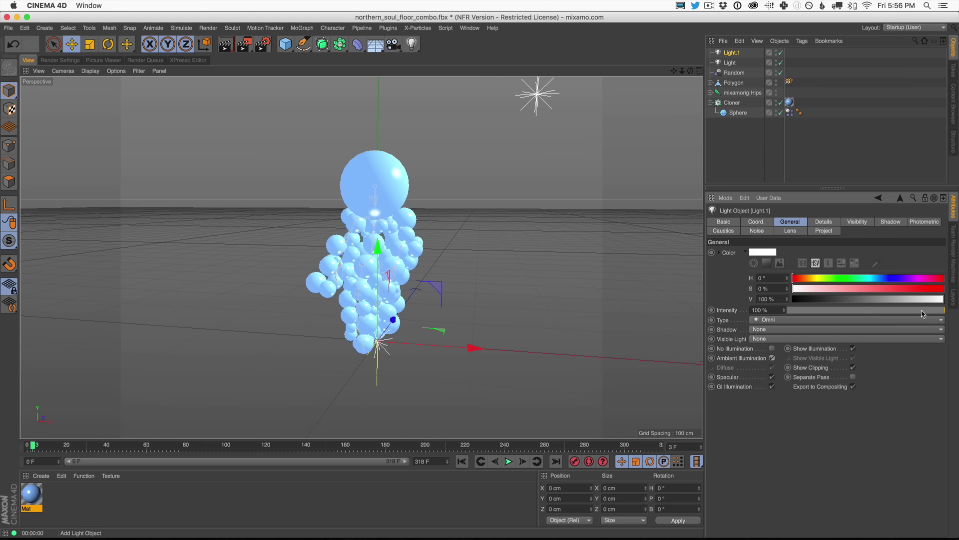
drag(922, 313, 893, 311)
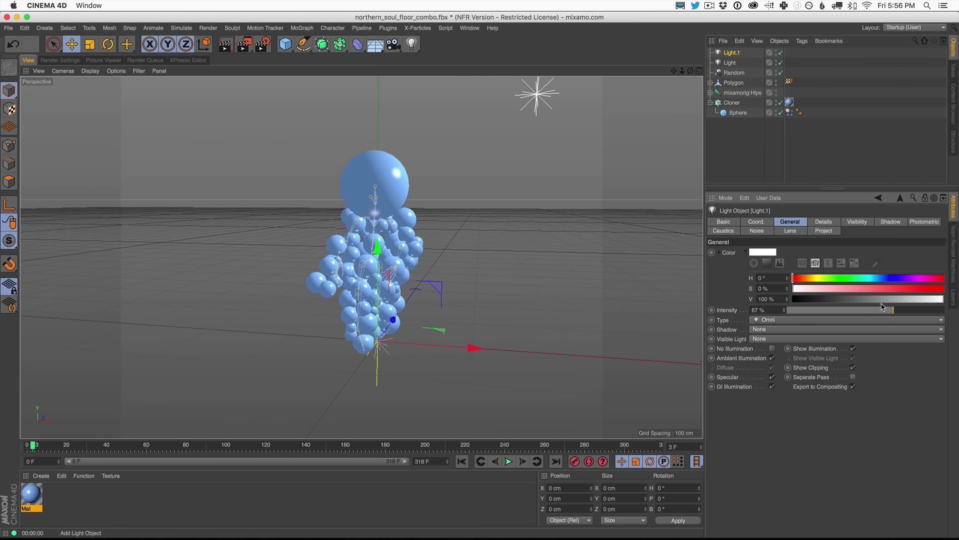
click(227, 44)
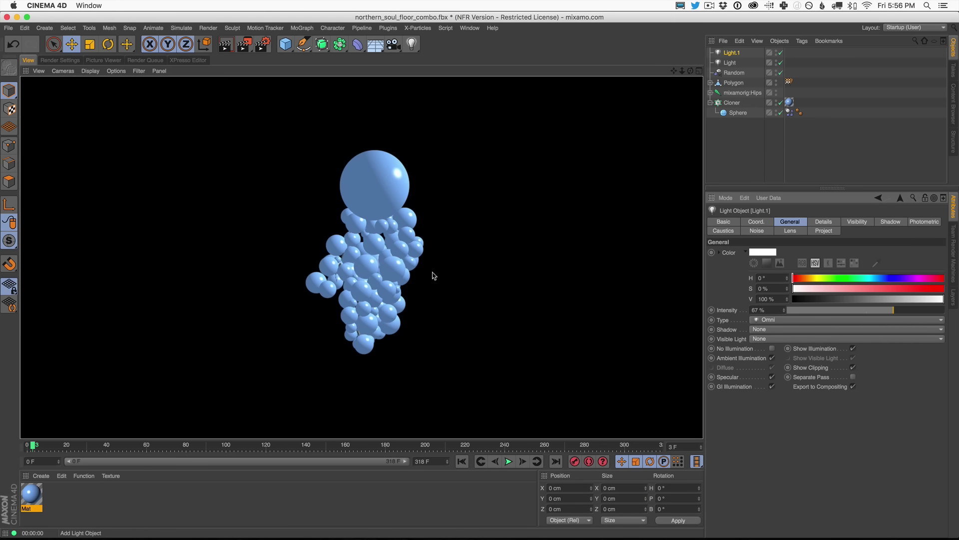
Step: Add a plane as the floor under the figure and scale it up to about 5609 cm square
click(373, 49)
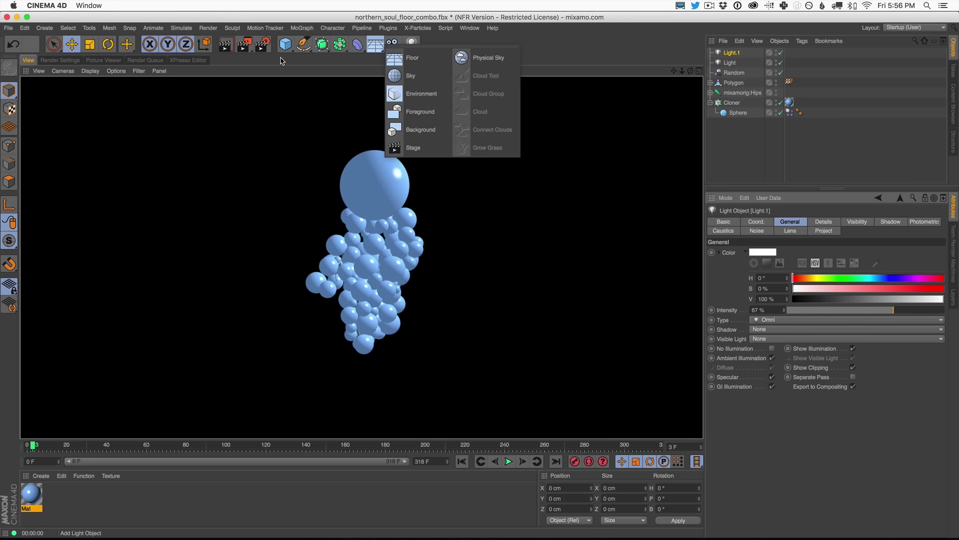
click(291, 45)
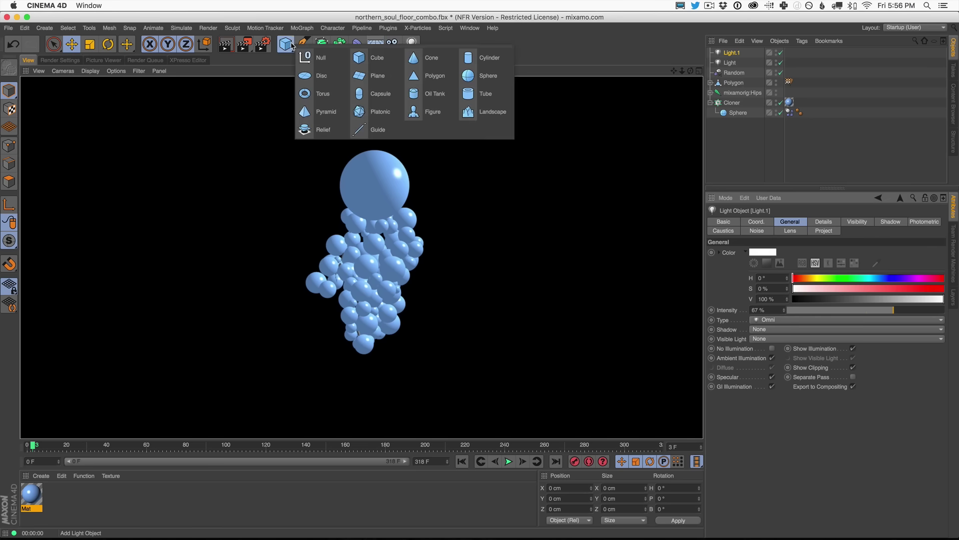
click(389, 78)
key(t)
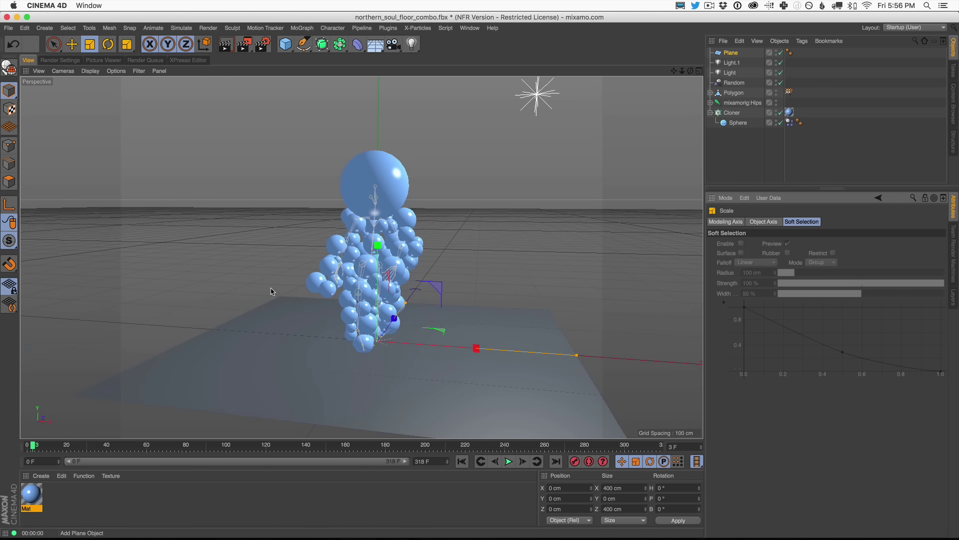
click(449, 327)
click(604, 227)
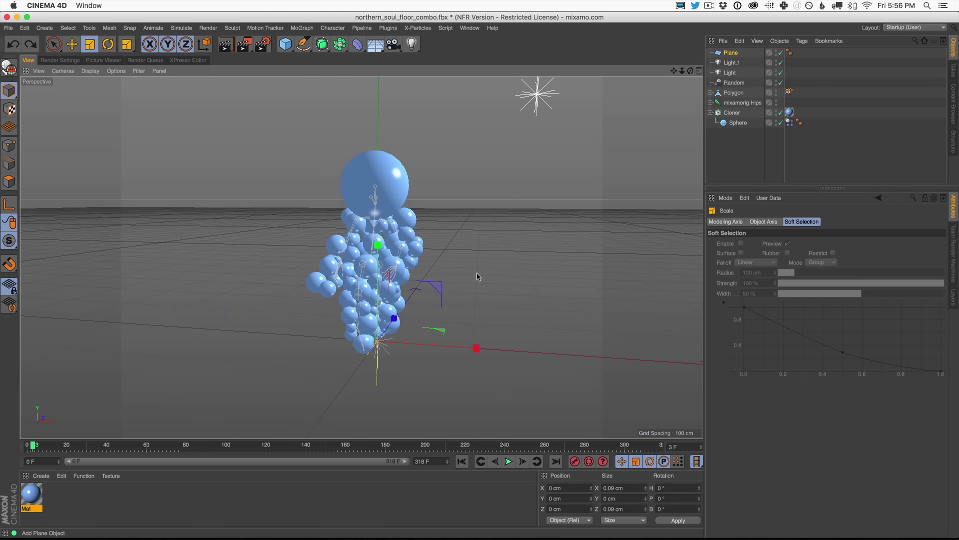
drag(323, 311, 270, 345)
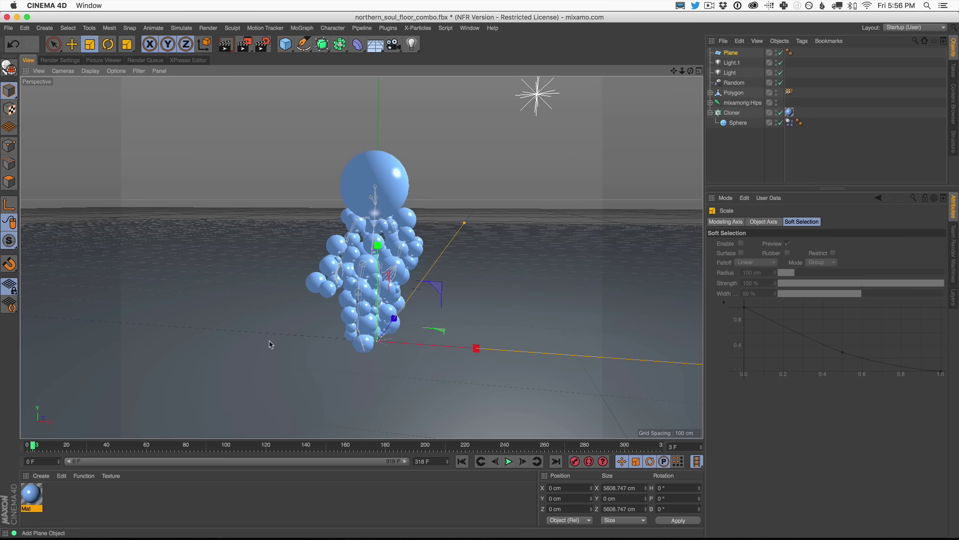
Step: Create a new default material and apply it to the floor plane
click(41, 475)
click(68, 387)
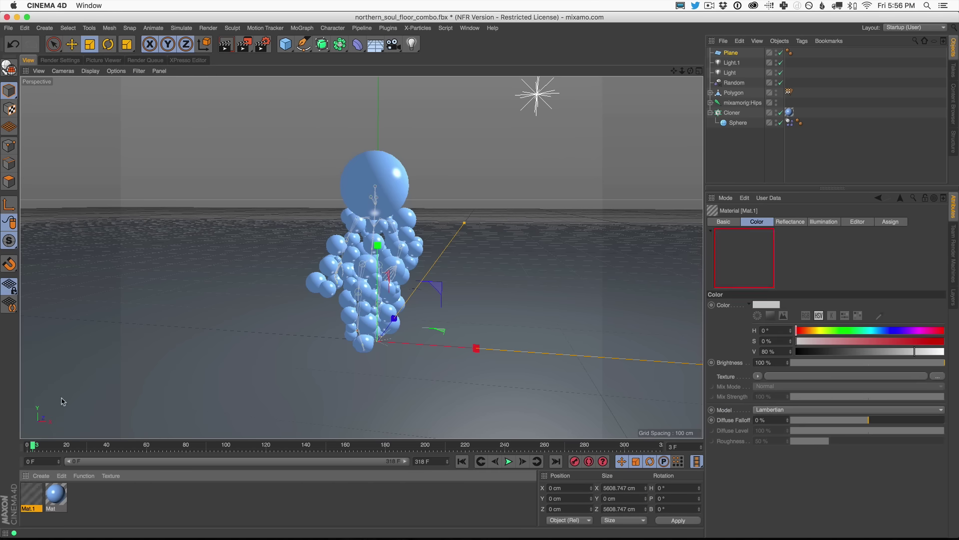
drag(31, 494, 245, 310)
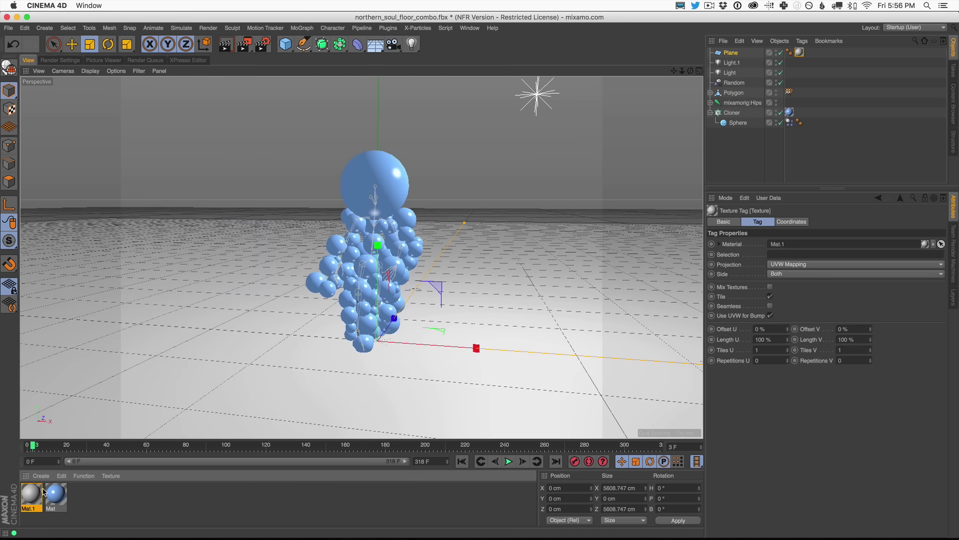
Step: Add a Background object, apply the floor material Mat.1 to it, and render a preview of the scene
click(420, 130)
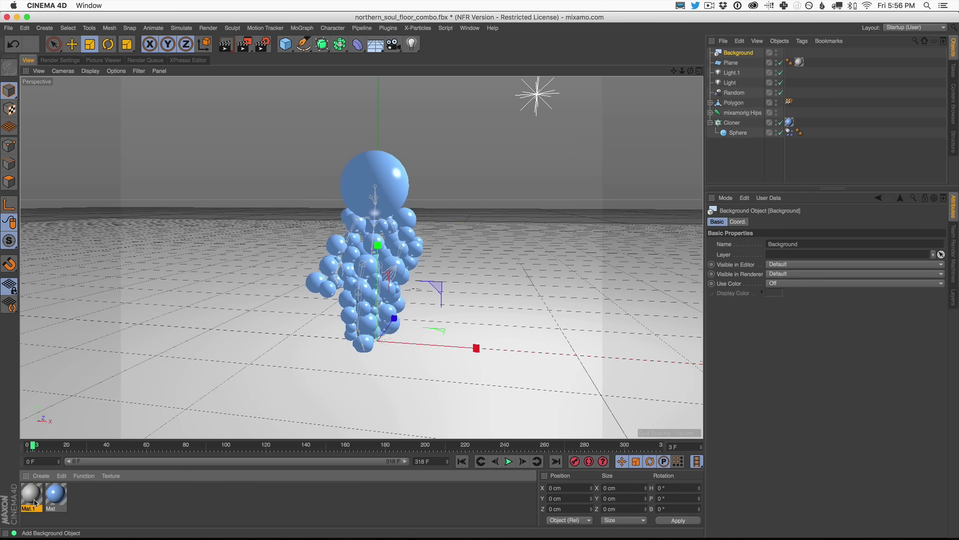
drag(31, 495, 741, 53)
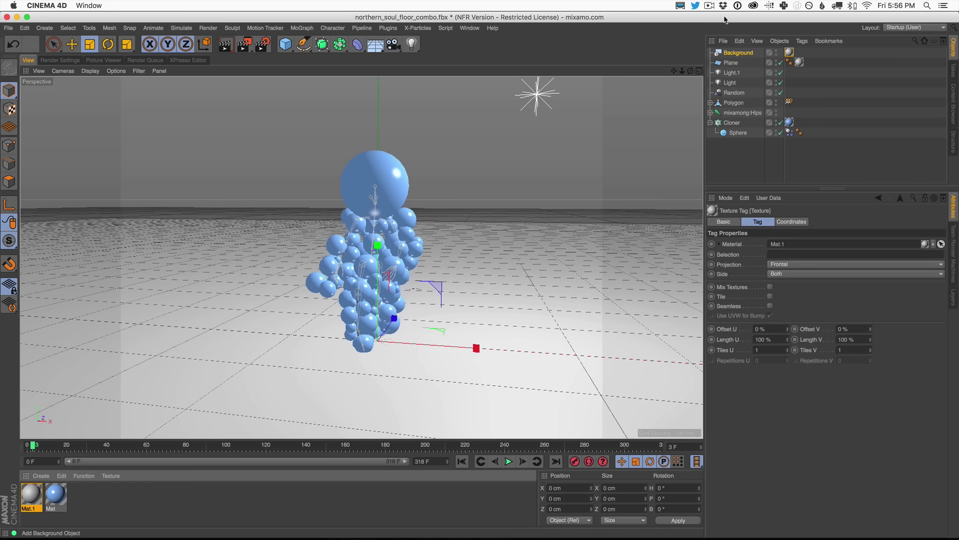
click(225, 44)
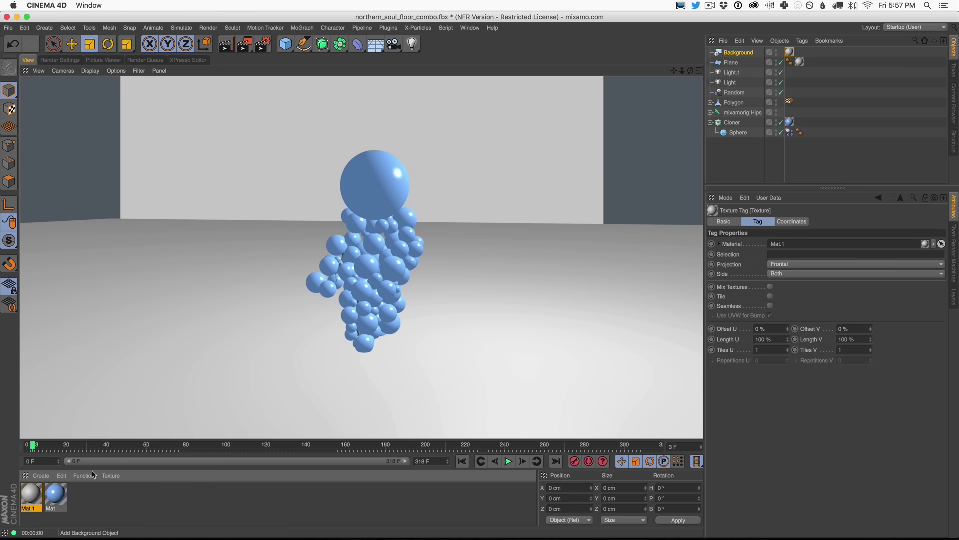
Step: Disable the Color channel of material Mat.1 and enable its Luminance channel with pure white
double_click(31, 497)
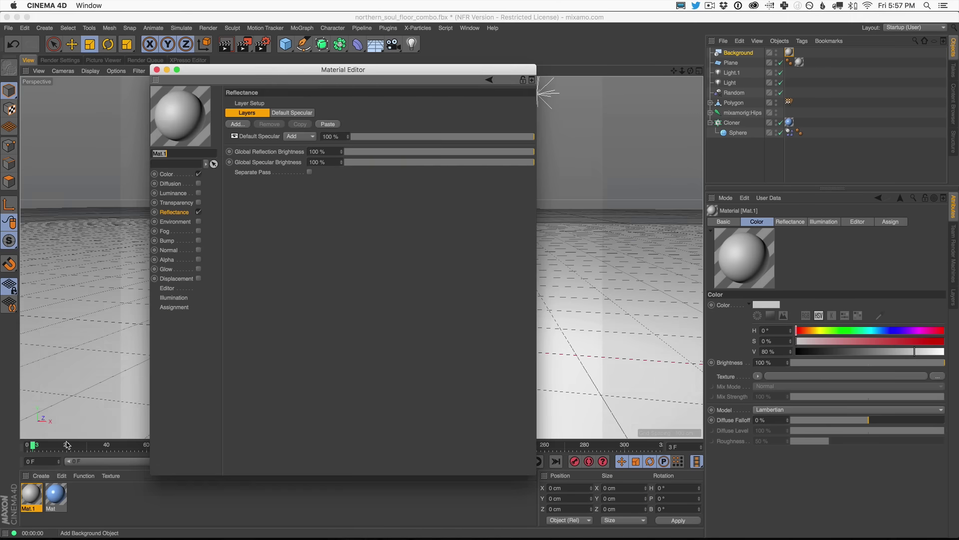
click(199, 174)
click(199, 193)
drag(322, 71, 701, 68)
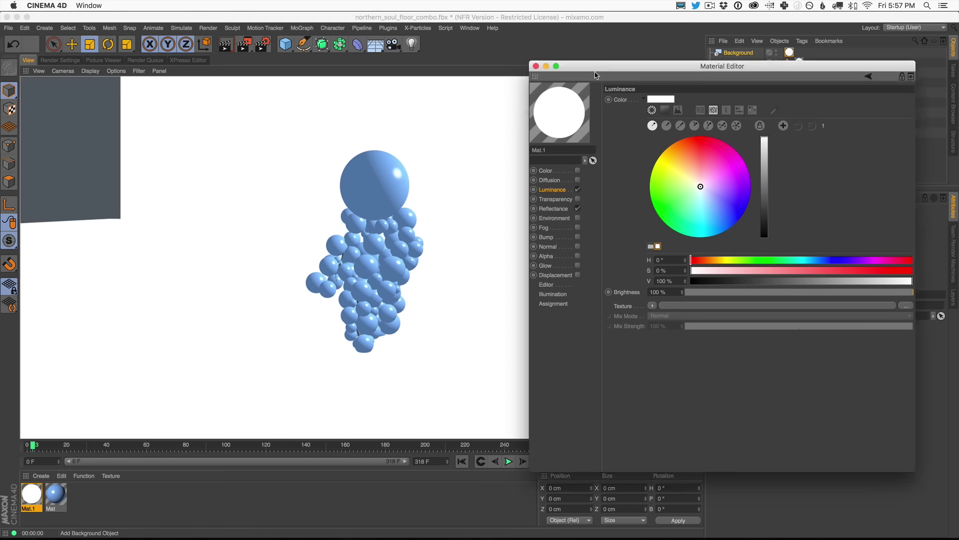
drag(595, 75, 619, 103)
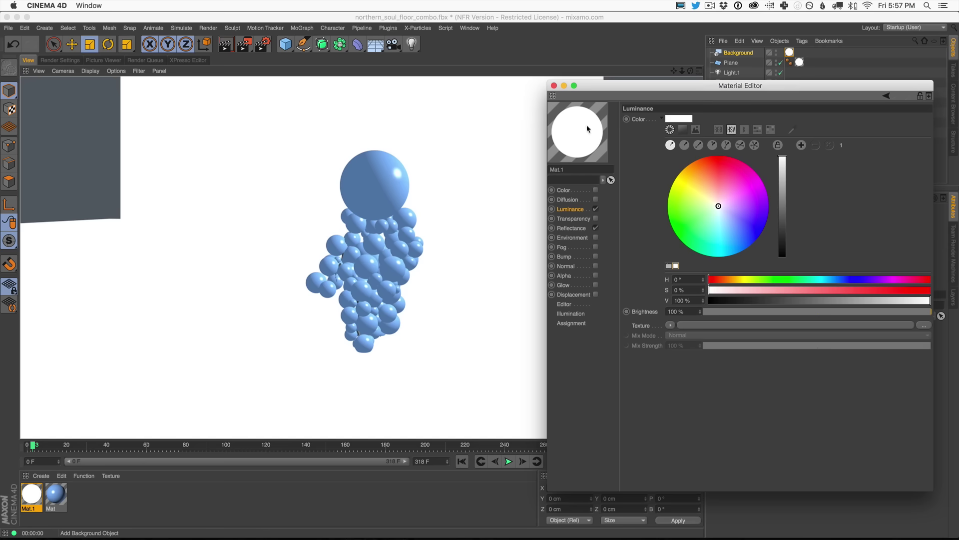
drag(604, 90, 591, 61)
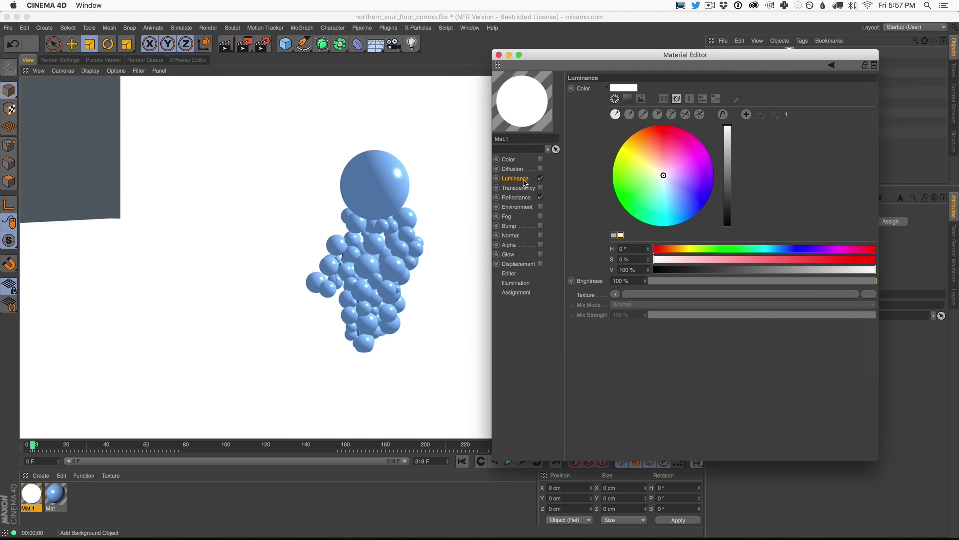
mouse_move(547, 60)
mouse_down()
mouse_move(716, 103)
mouse_move(787, 141)
mouse_move(613, 89)
mouse_move(672, 103)
mouse_move(631, 69)
mouse_move(811, 176)
mouse_move(804, 220)
mouse_move(794, 195)
mouse_move(555, 63)
mouse_up()
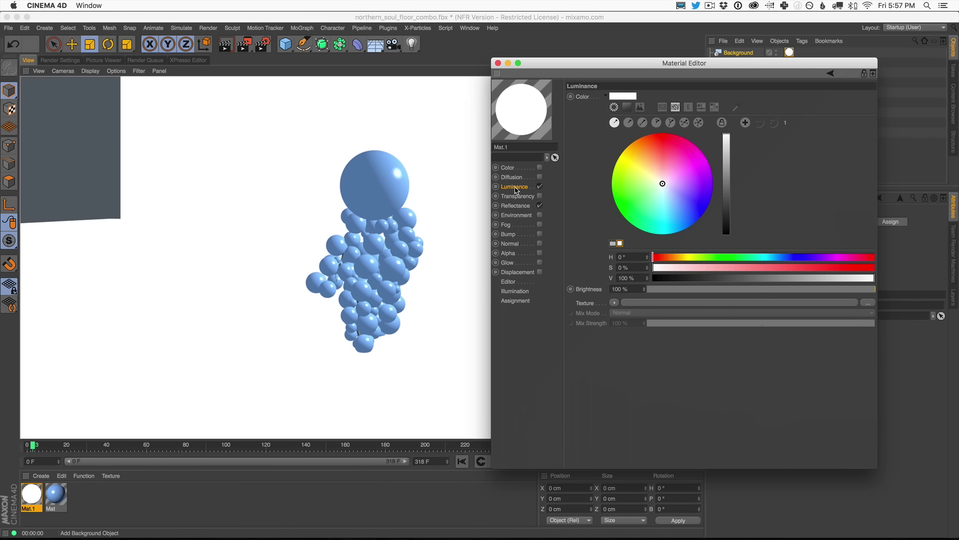
Step: Set the luminance color of Mat.1 to a saturated red with hue 11°, saturation 83% and value 100%, and preview the render
drag(662, 168, 667, 151)
click(659, 257)
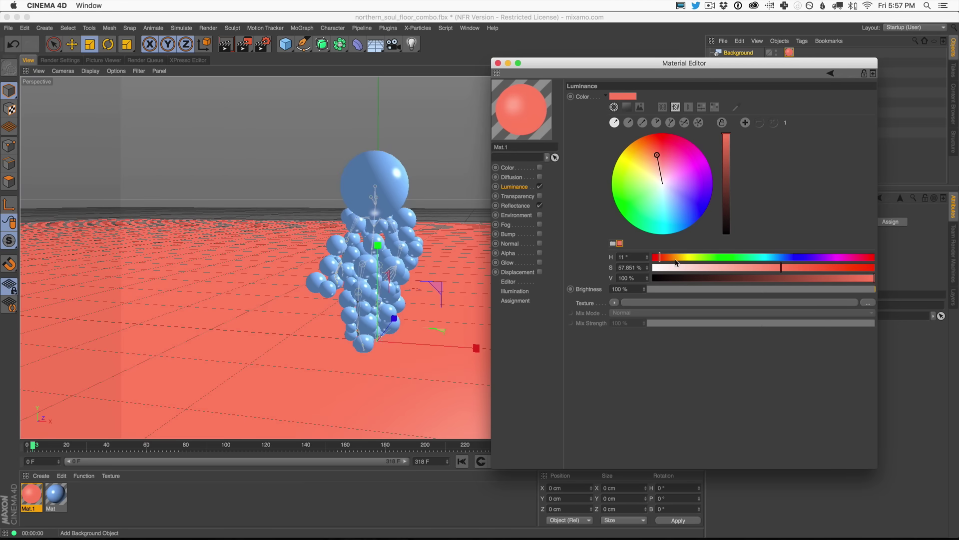
click(225, 45)
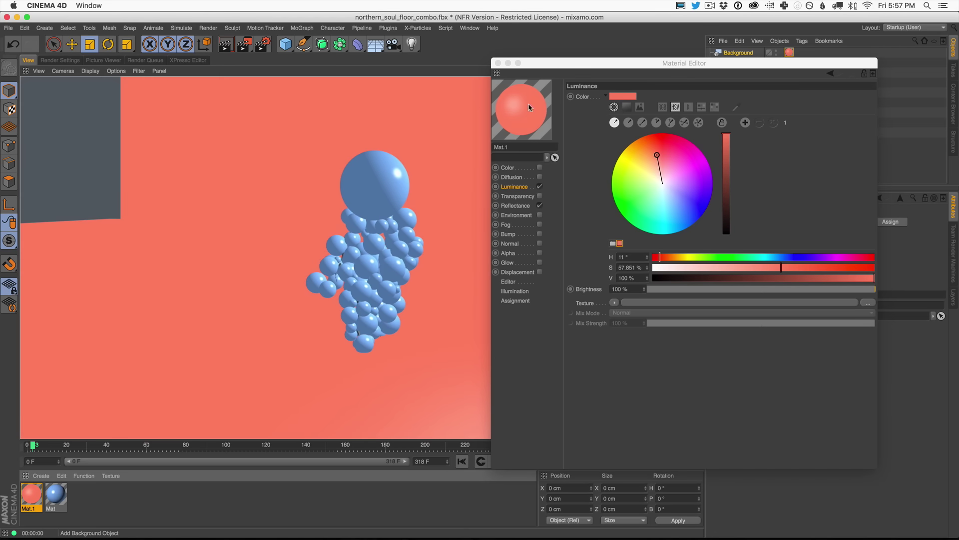
drag(822, 273, 837, 268)
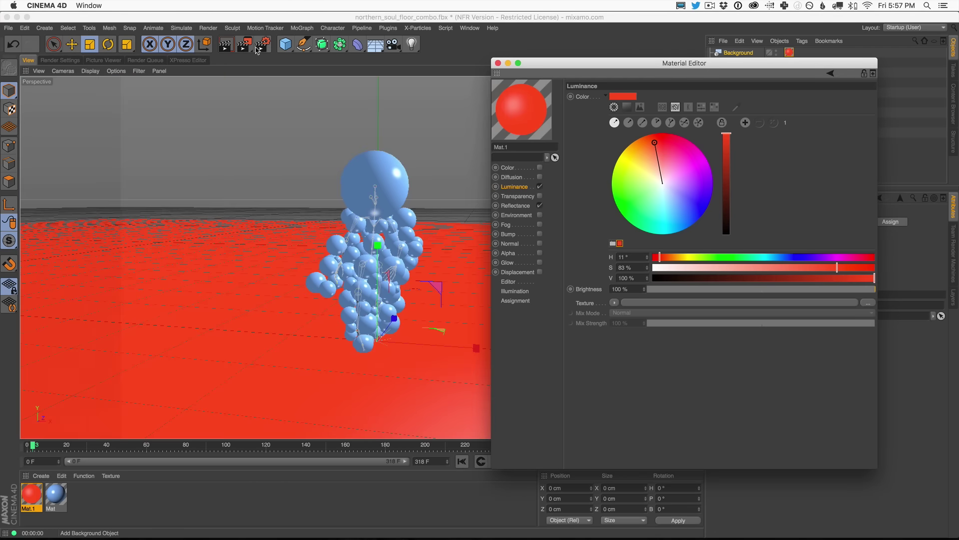
click(231, 46)
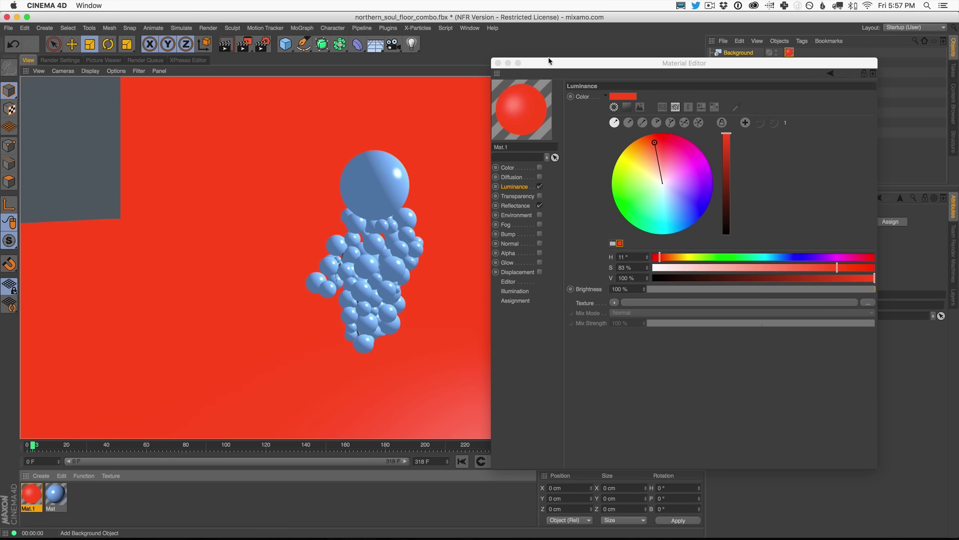
Step: Disable the Reflectance channel of Mat.1, close the material, and render a preview of the scene
drag(560, 65, 580, 47)
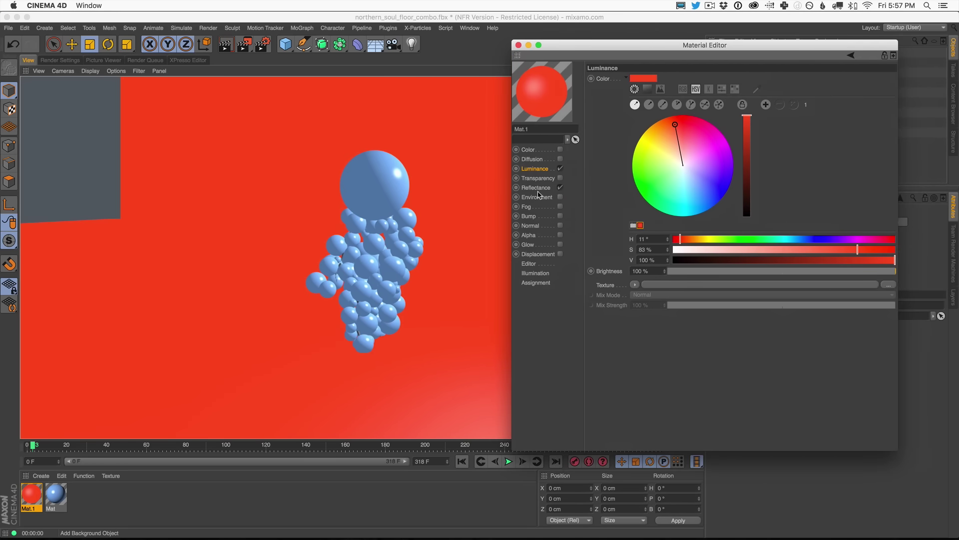
click(560, 188)
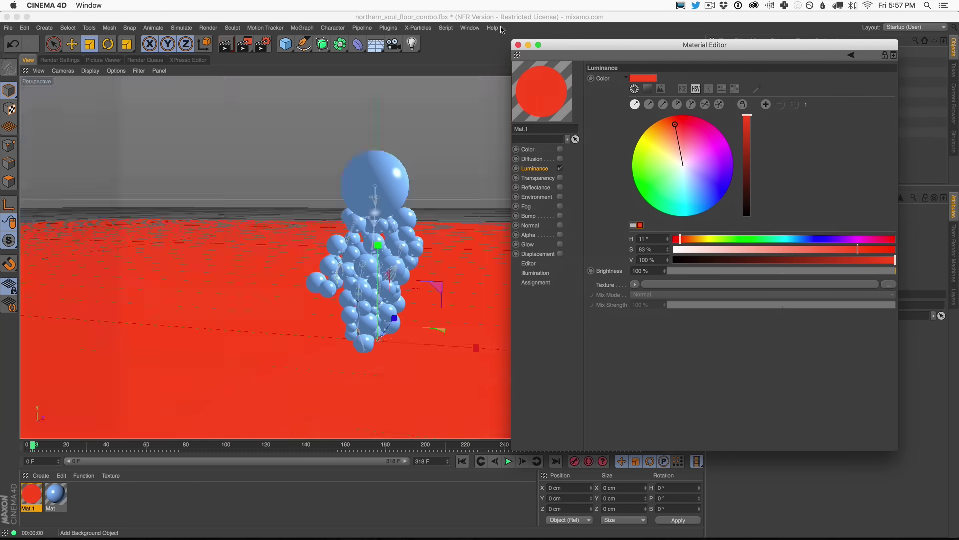
click(519, 45)
click(229, 48)
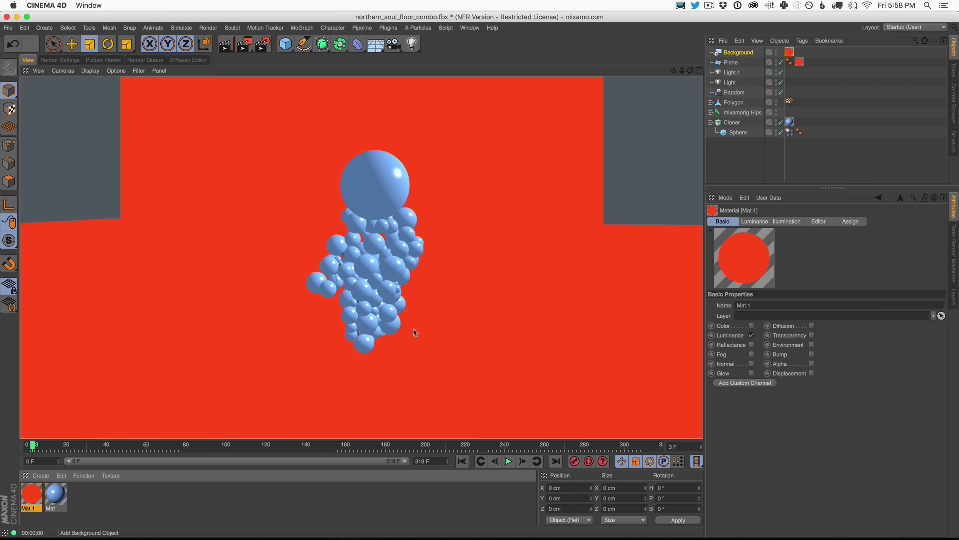
Step: Add a Collider Body tag to the floor plane, and test the simulation from frame 0 to frame 132 with a render preview
click(464, 464)
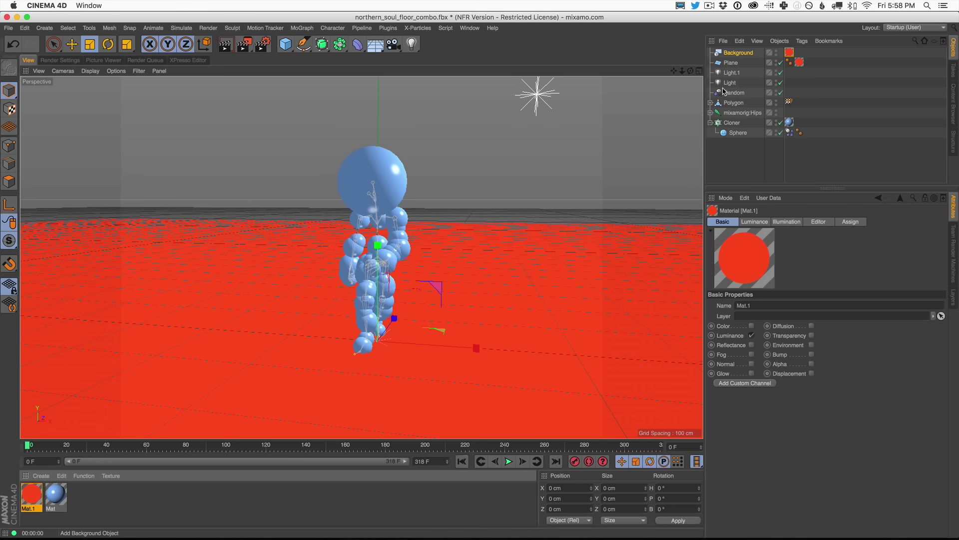
click(732, 63)
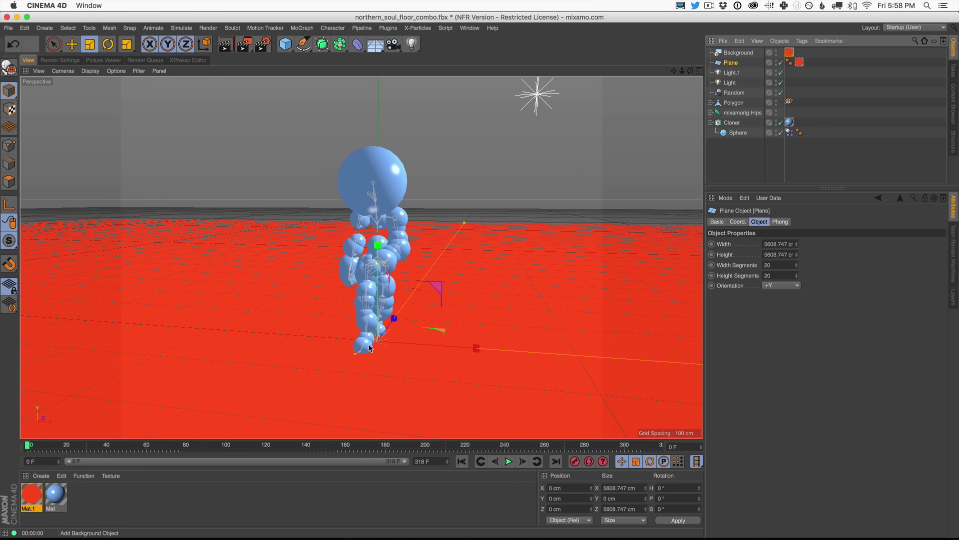
click(802, 41)
mouse_move(844, 141)
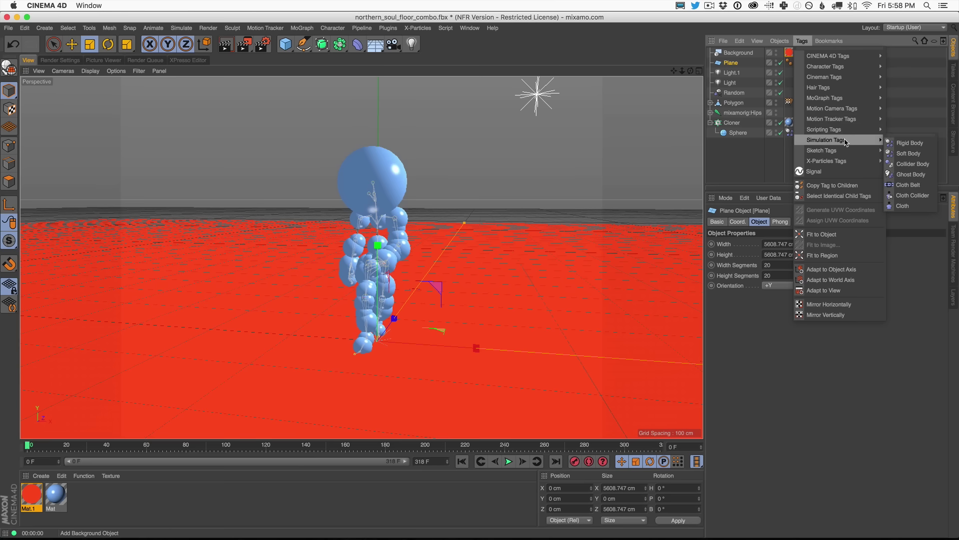
click(899, 165)
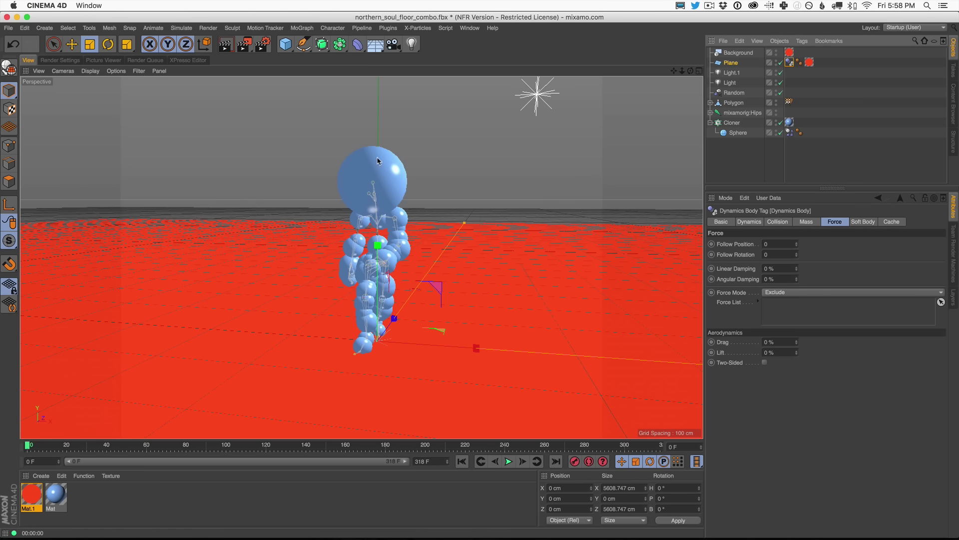
click(509, 463)
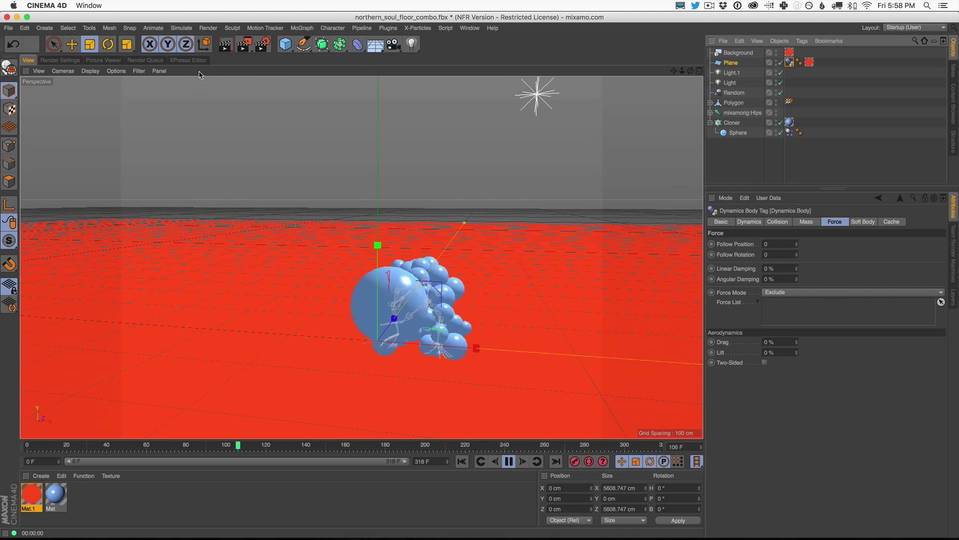
click(221, 48)
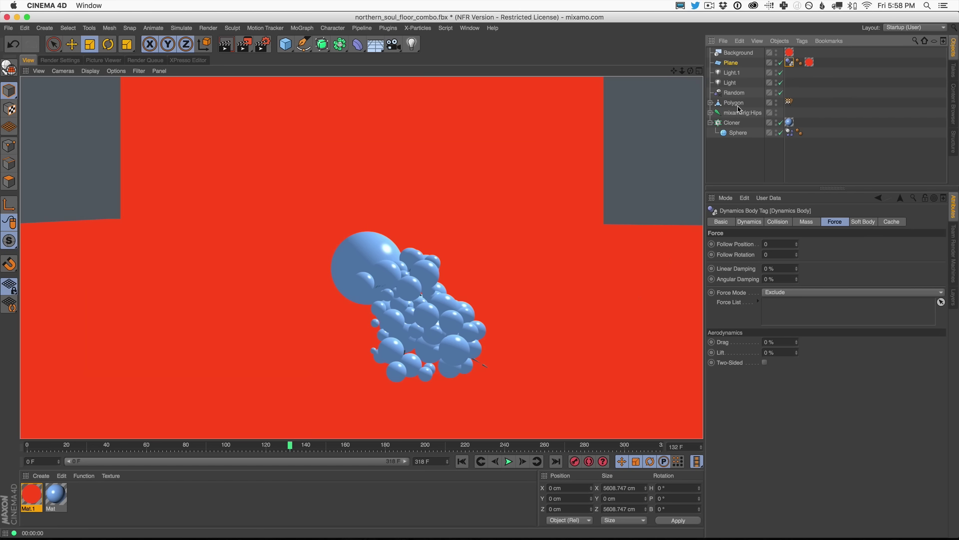
Step: Hide the Polygon mesh in the viewport and in renders, and disable its Skin deformer, checking with render previews
click(776, 102)
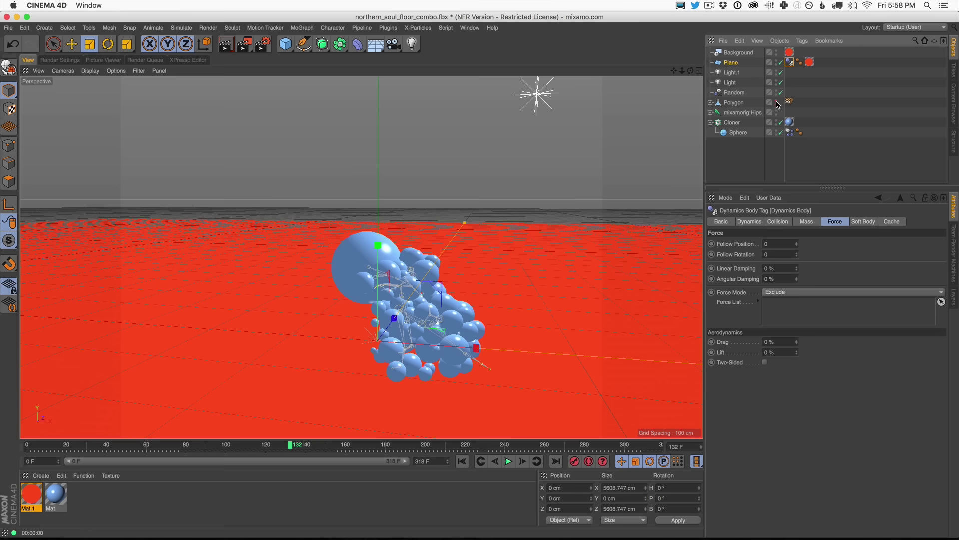
click(776, 102)
click(225, 44)
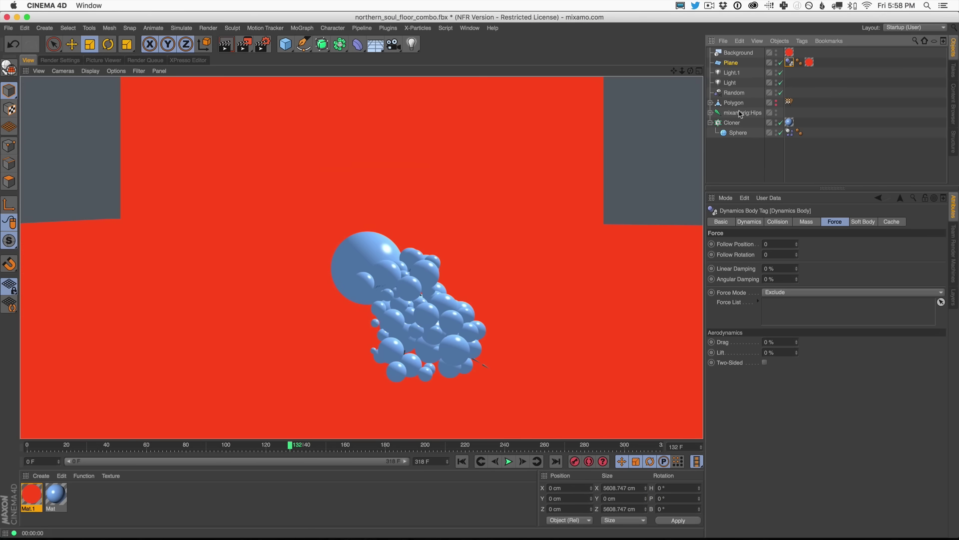
click(710, 103)
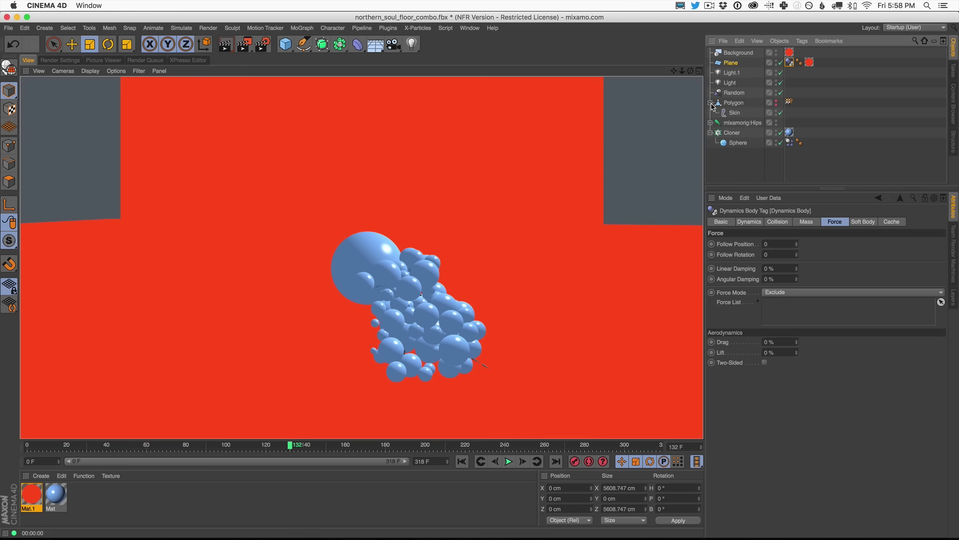
click(782, 113)
click(227, 48)
Step: Set the shadow type of the omni light named Light to Shadow Maps (Soft) and render a preview
click(734, 83)
click(786, 329)
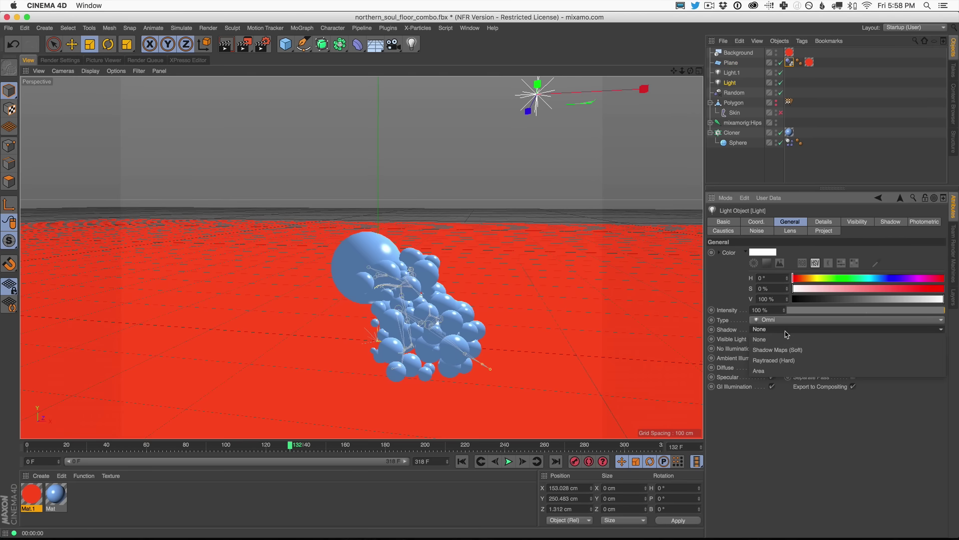
click(789, 347)
click(225, 44)
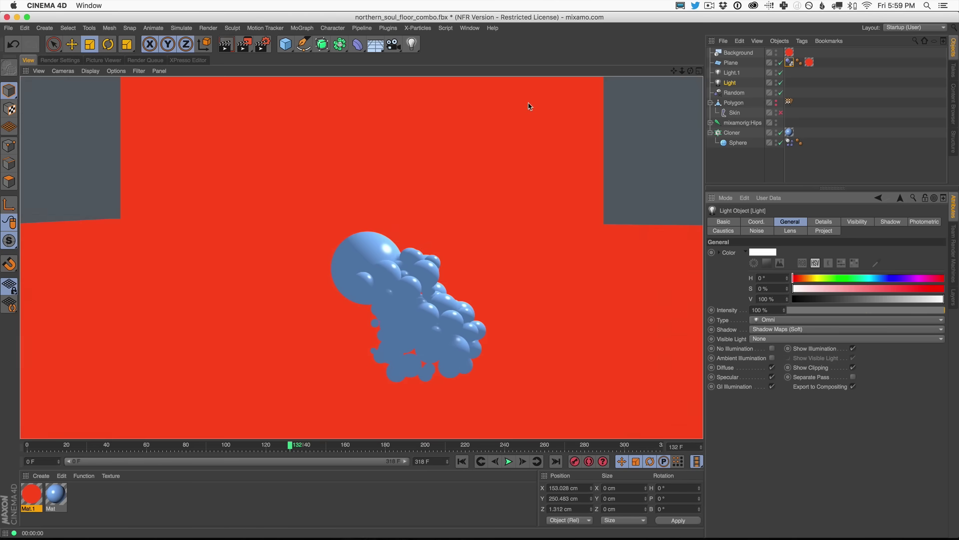
Step: Change the shadow type of the light named Light to Area and render a preview
click(787, 330)
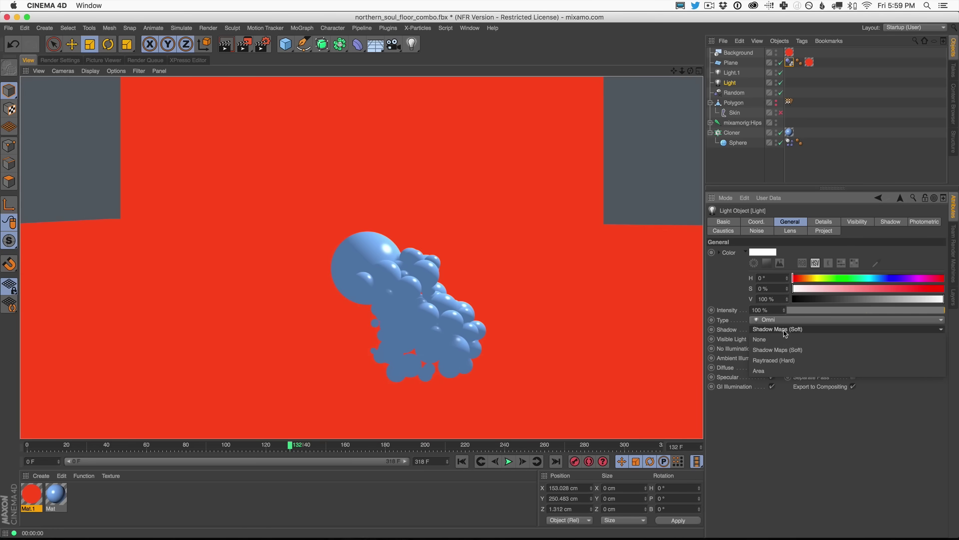
click(790, 367)
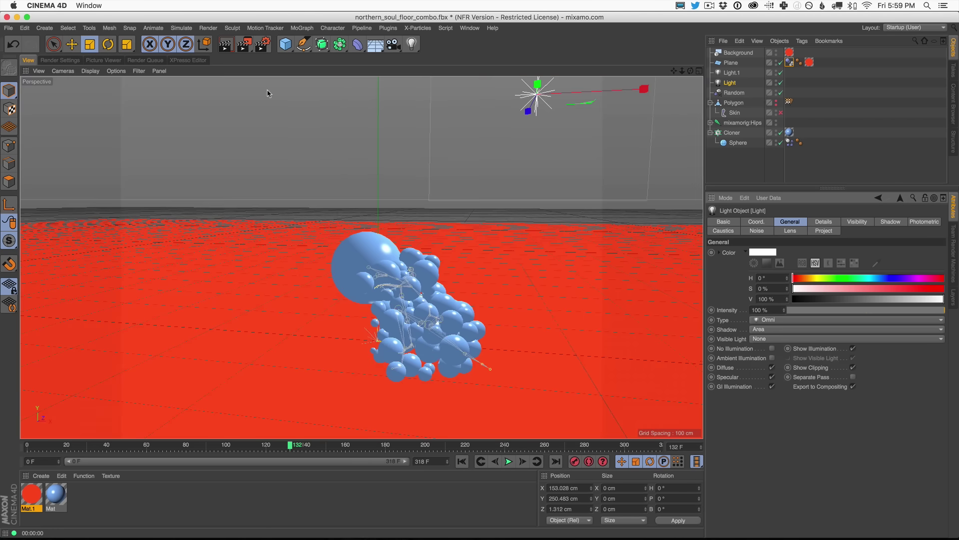
click(225, 44)
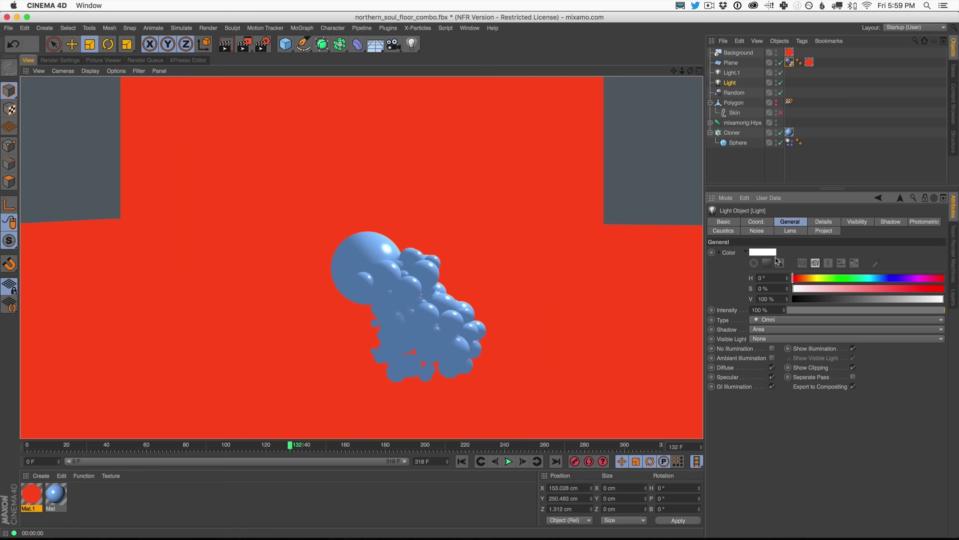
click(763, 330)
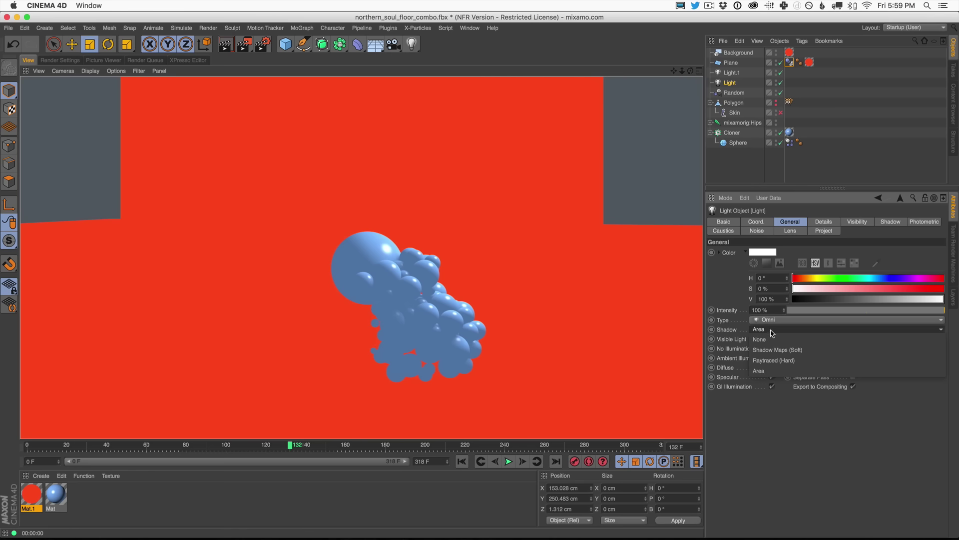
Step: Open and close the blue sphere material Mat, and try deleting the light named Light before undoing the deletion
double_click(56, 494)
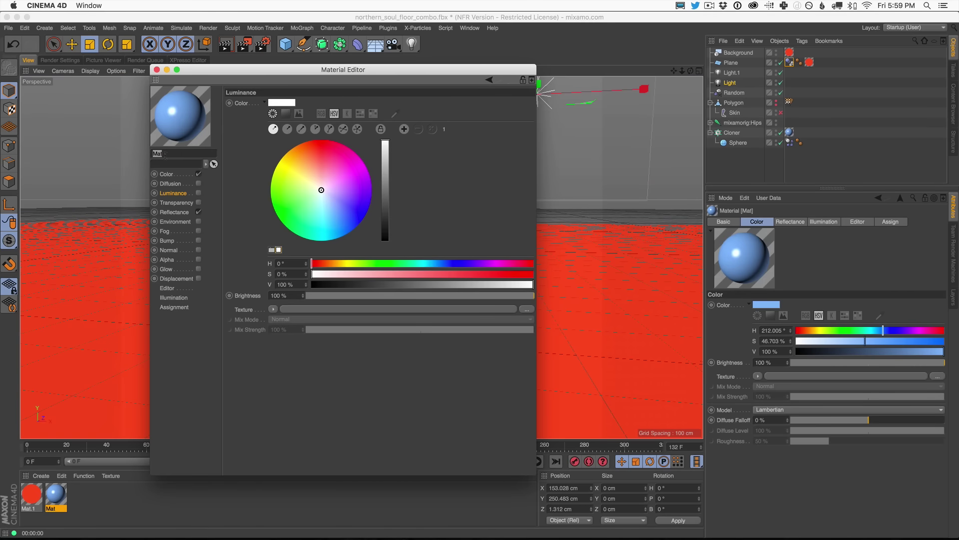
click(158, 68)
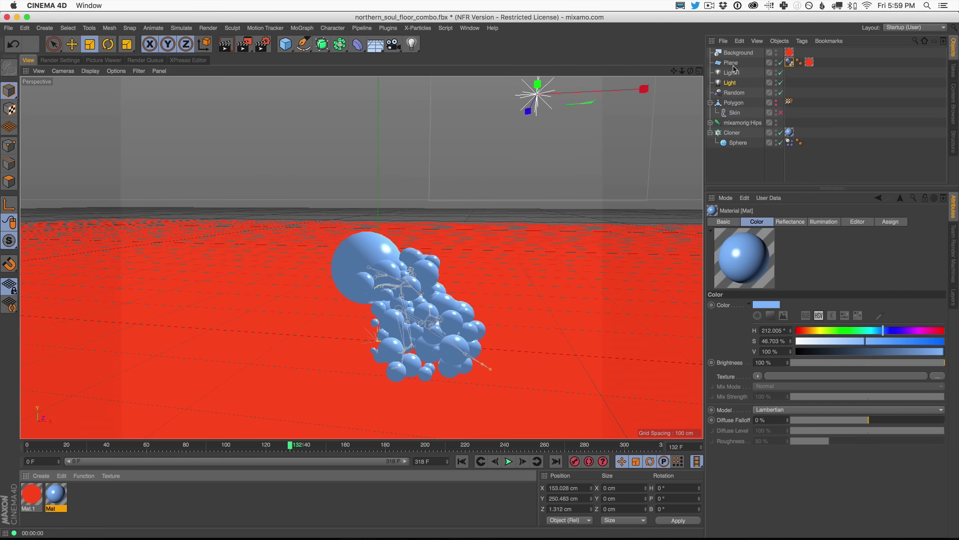
click(733, 84)
key(Delete)
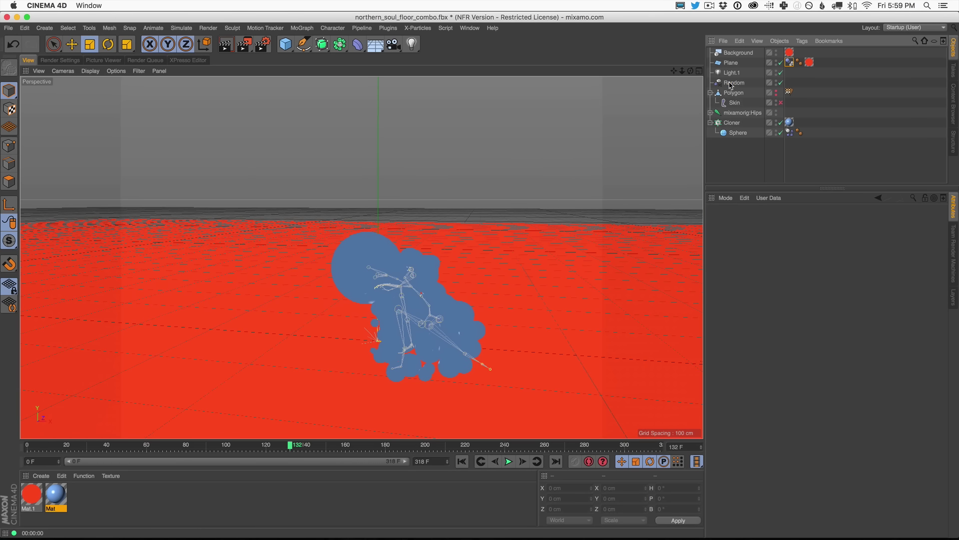
key(super+z)
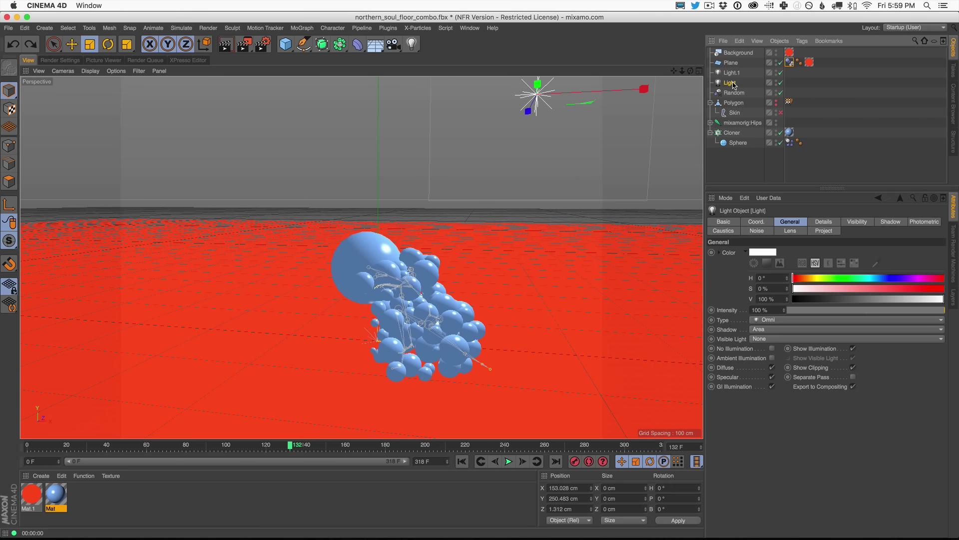
Step: Set the shadow type of the light named Light to None and render a preview
click(781, 330)
click(781, 341)
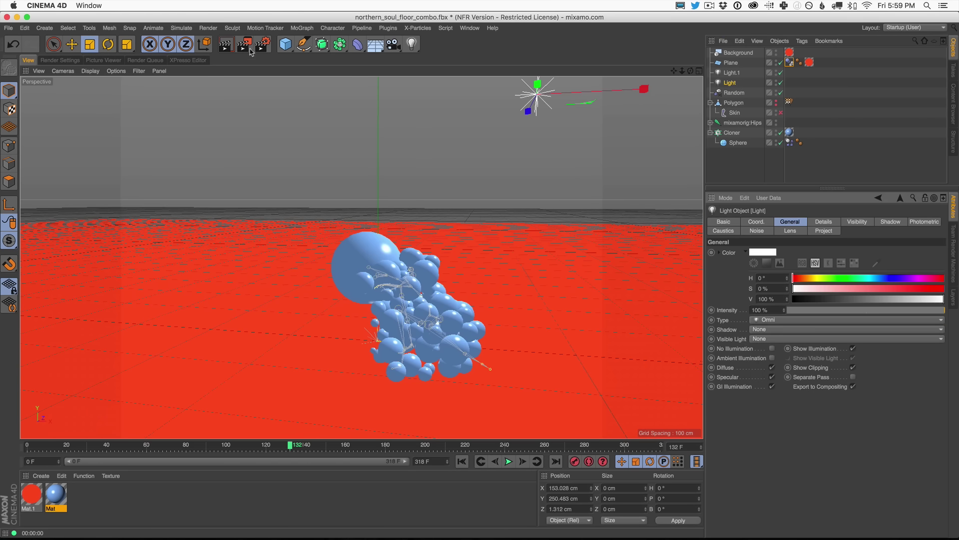
click(226, 45)
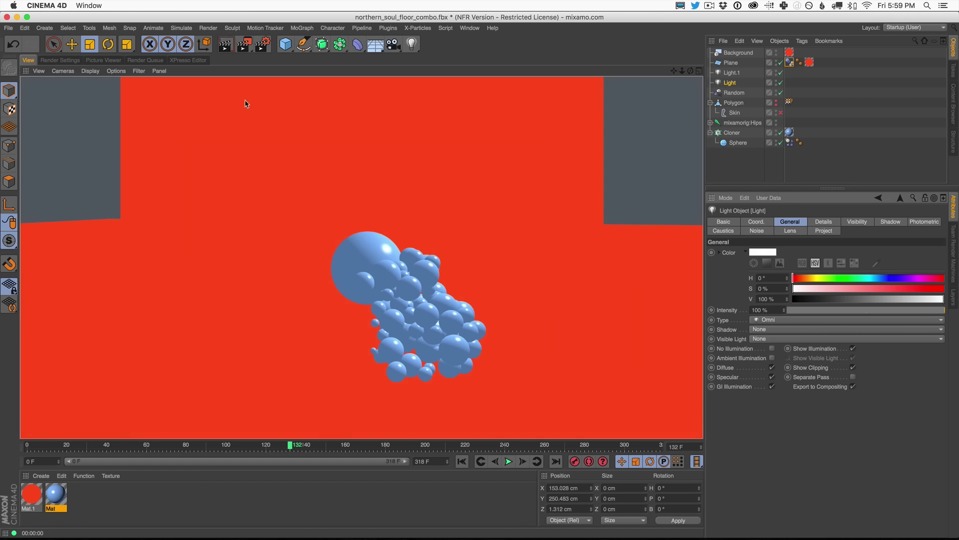
Step: Add the Ambient Occlusion effect to the render settings and render a preview of the scene
click(61, 61)
click(46, 315)
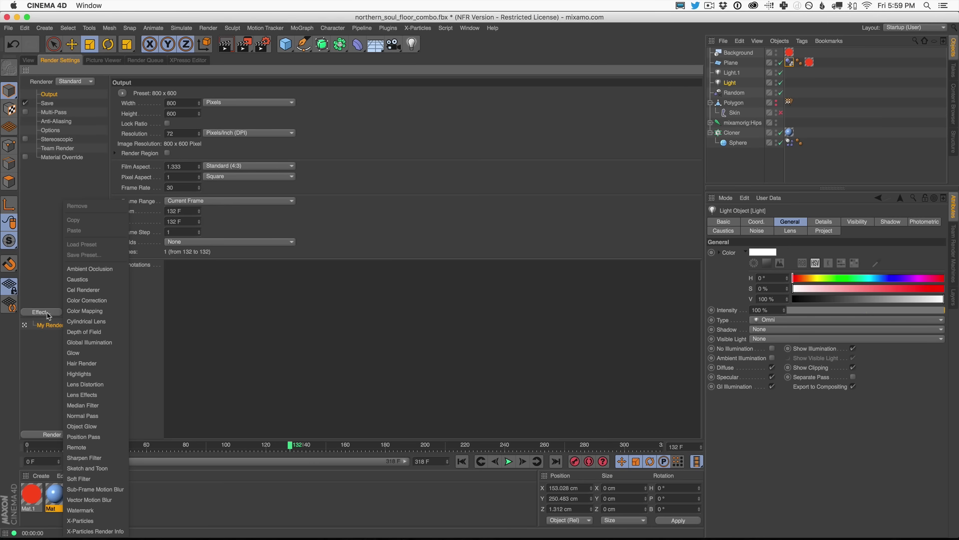
click(90, 269)
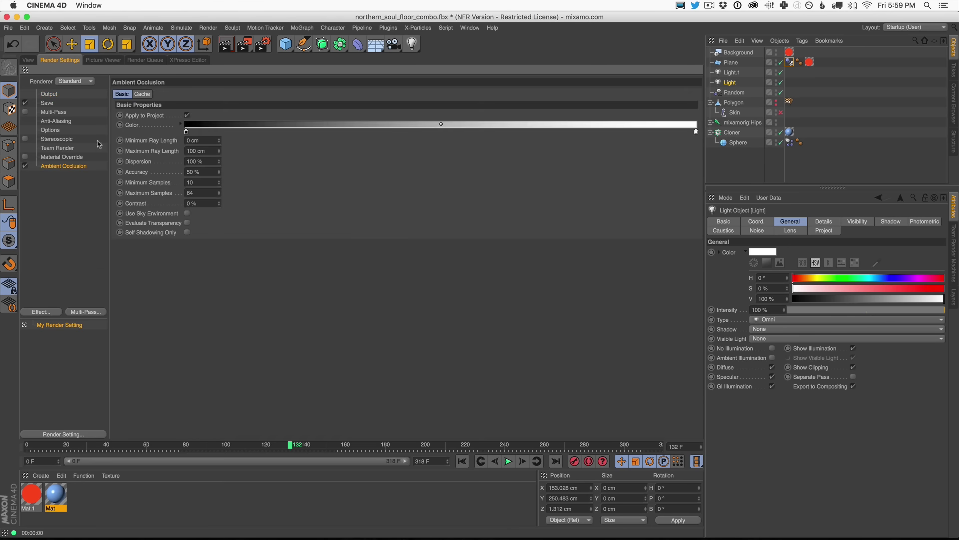
click(28, 61)
click(225, 46)
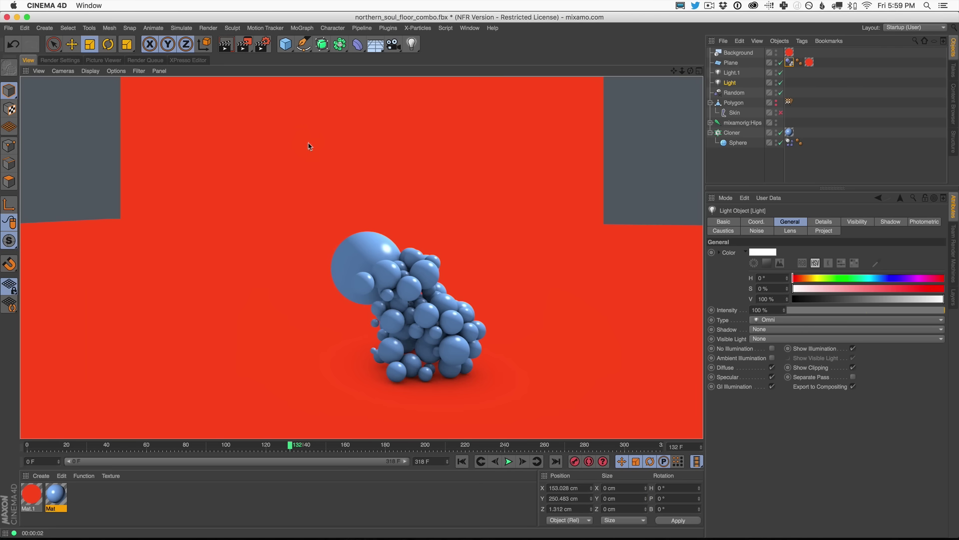
Step: Set the Ambient Occlusion effect's maximum ray length to 200 cm and render a preview of the scene
click(58, 61)
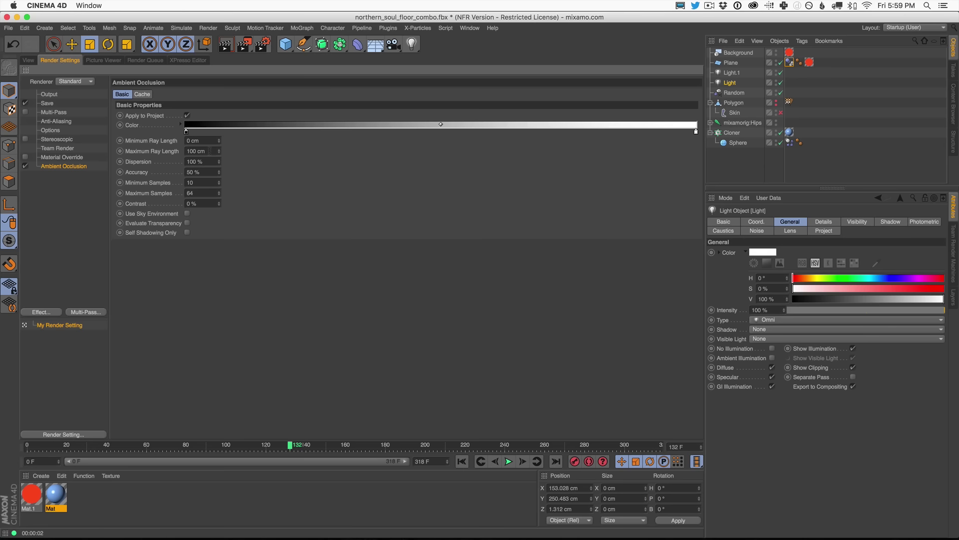
double_click(209, 151)
text(200)
key(Return)
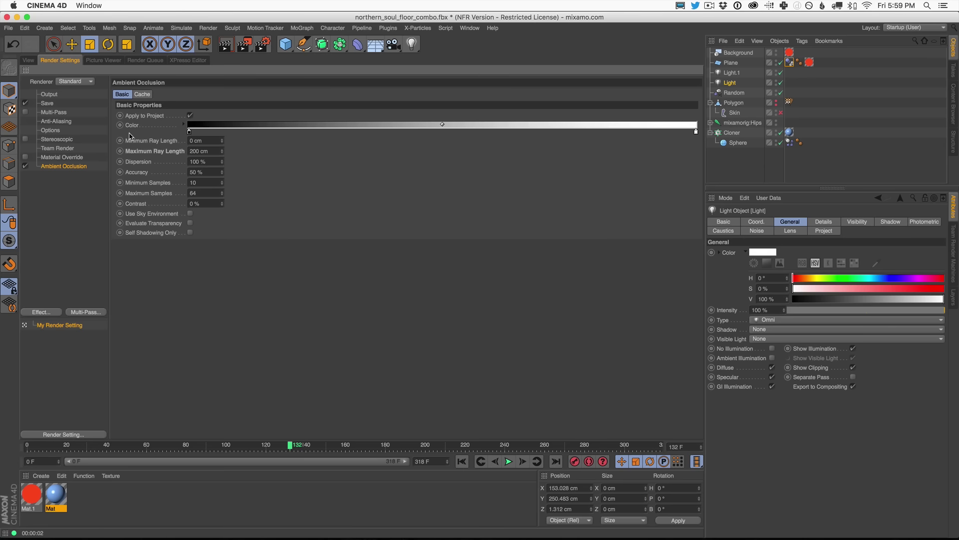
click(33, 60)
click(225, 43)
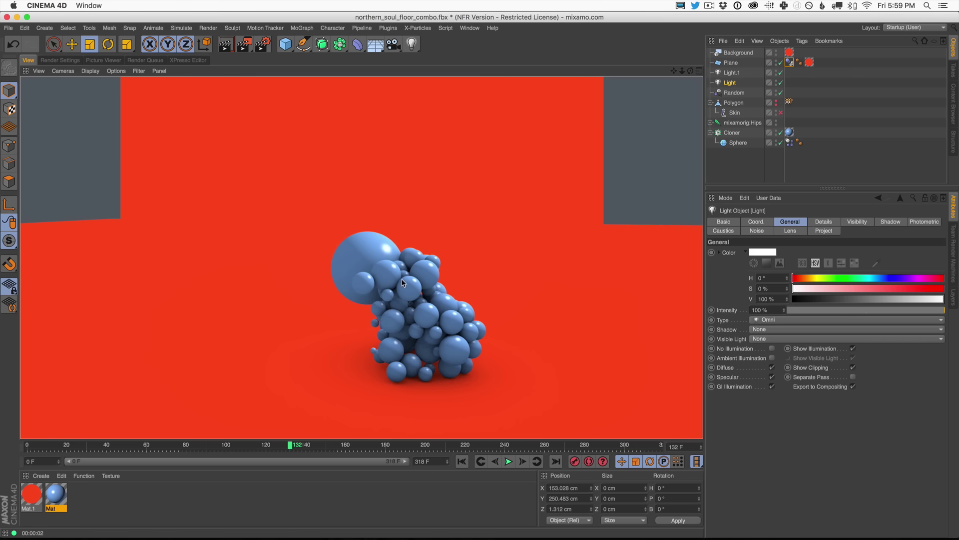
Step: Try intensities of 86% and 26% on the light named Light.1, then settle on 83%, rendering a preview for each
click(733, 73)
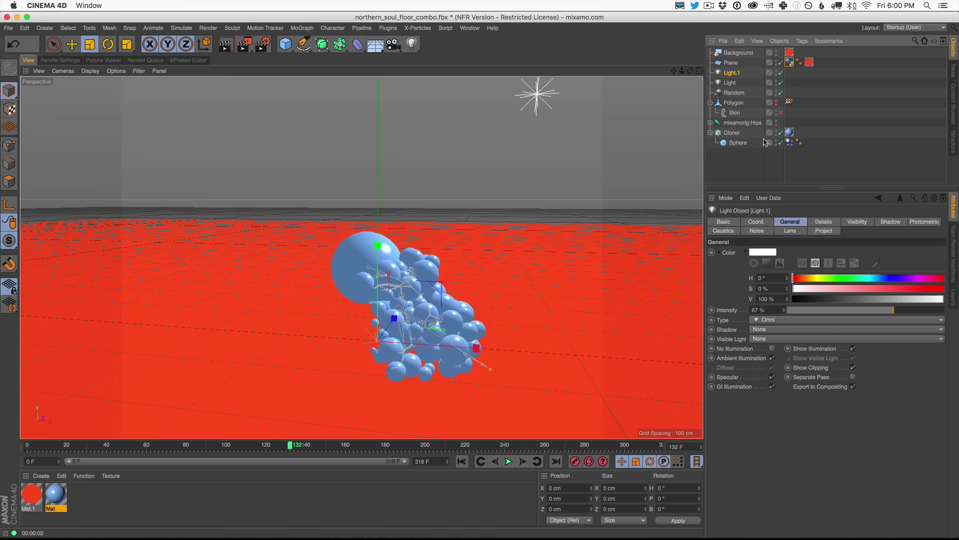
drag(914, 311, 922, 313)
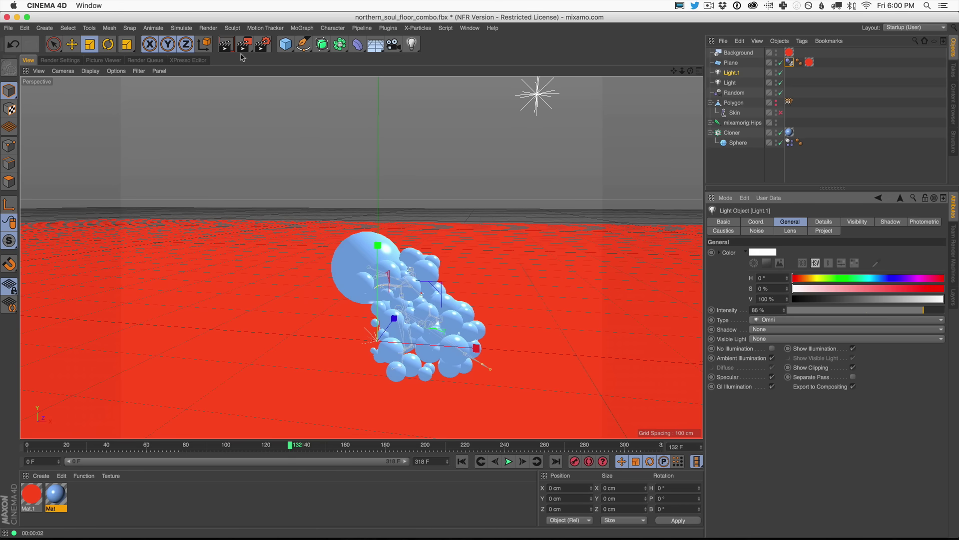
click(226, 44)
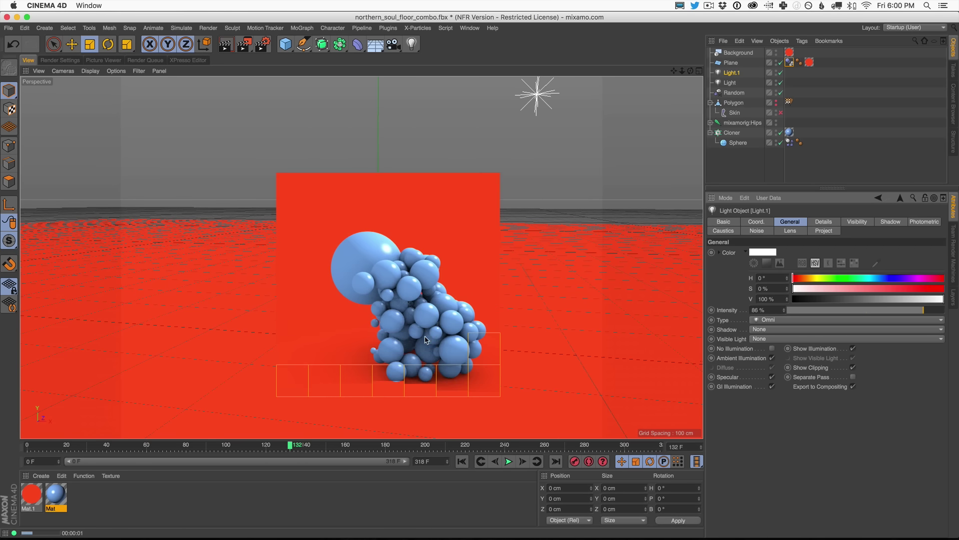
drag(852, 313, 829, 306)
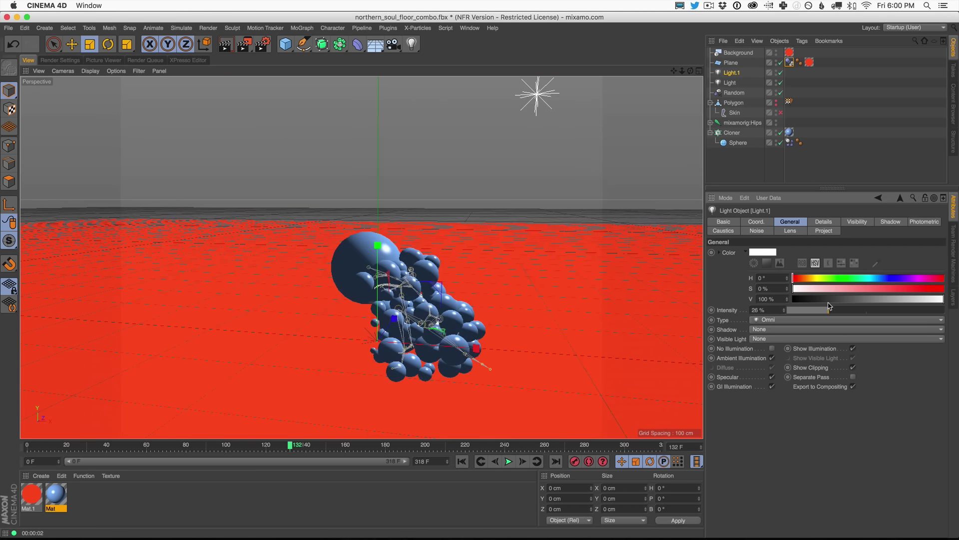
click(226, 46)
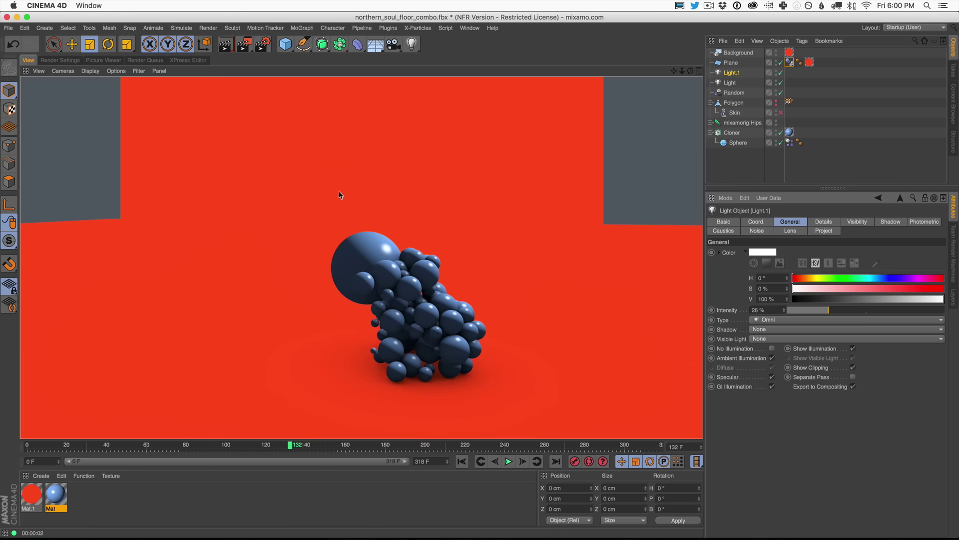
drag(930, 309, 919, 311)
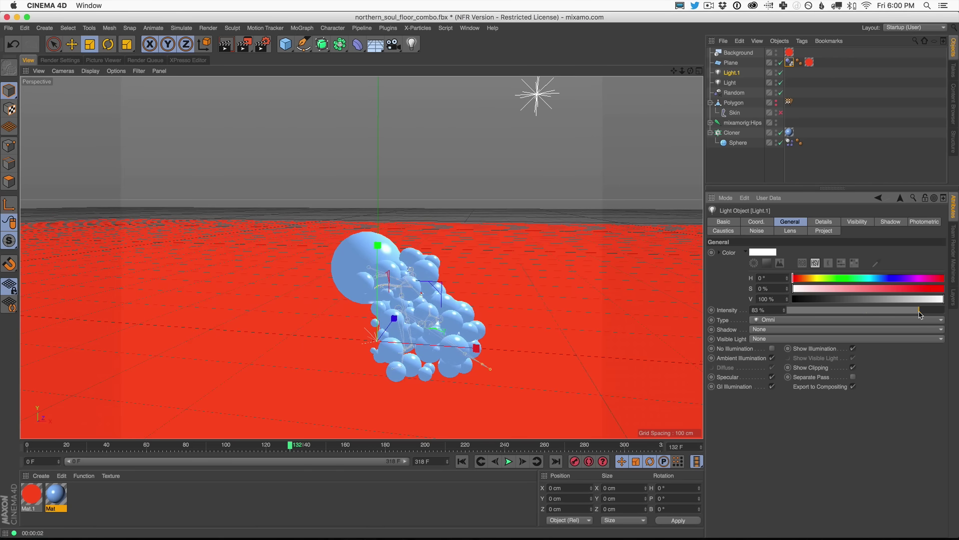
key(super+r)
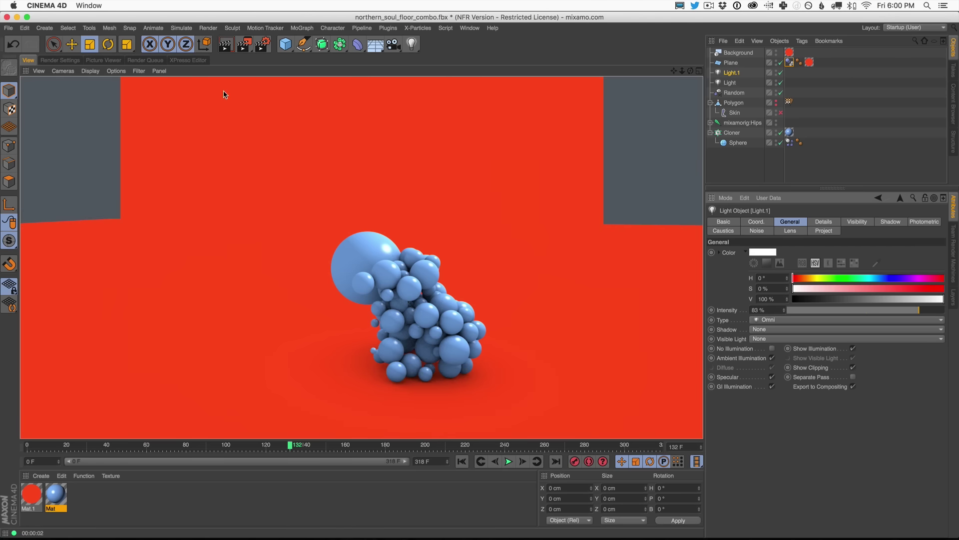
Step: Play the animation for a while, stop it and return to frame 0
click(508, 461)
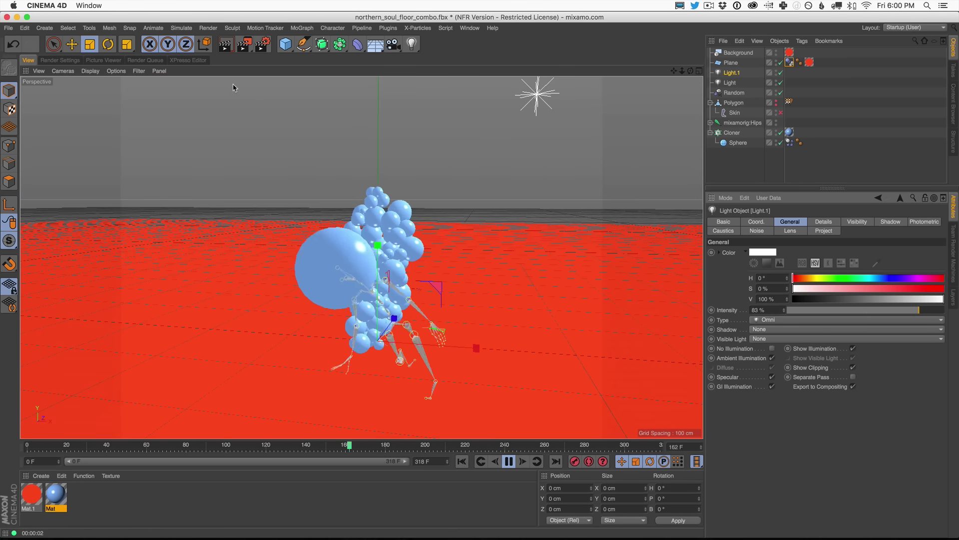
click(509, 463)
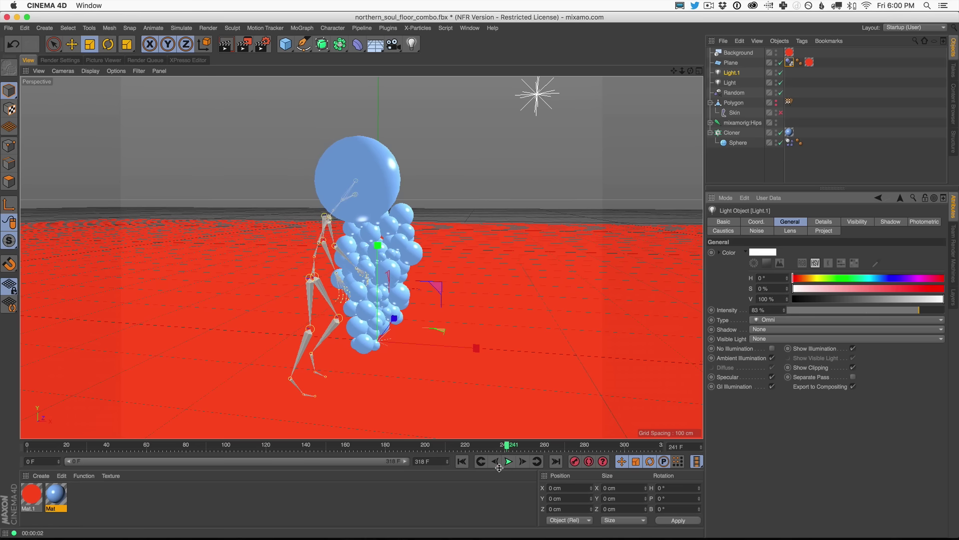
click(463, 461)
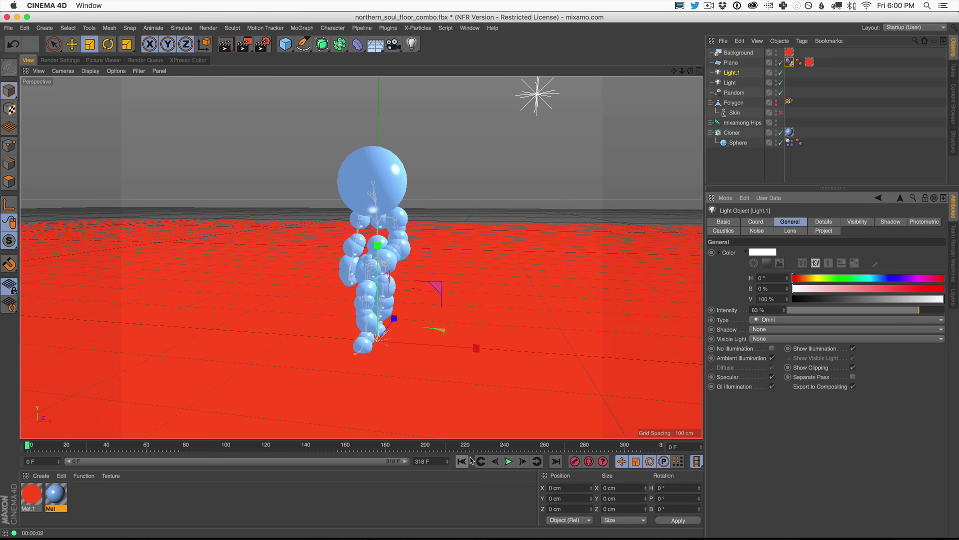
Step: Enable the Skin deformer under Polygon, comparing it off and on during playback, and render a preview
click(781, 113)
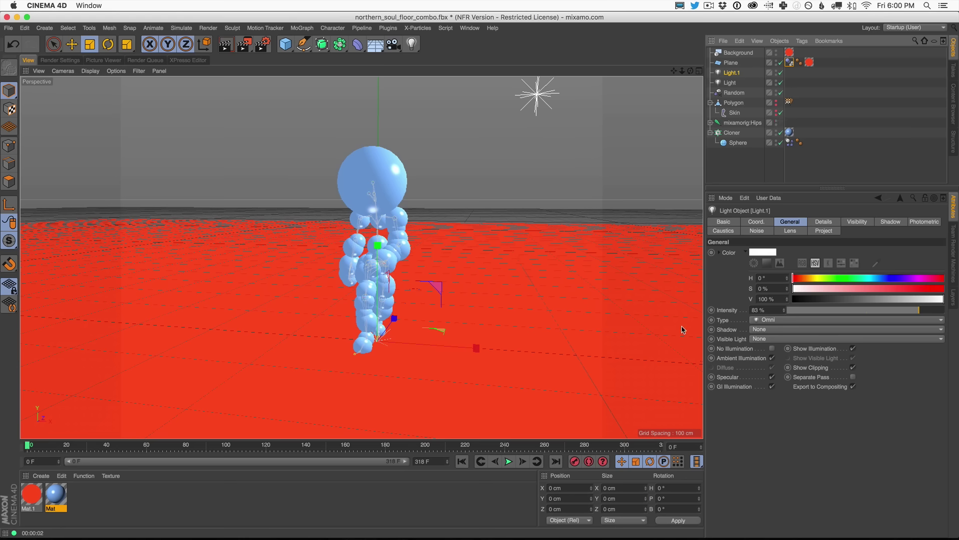
click(514, 463)
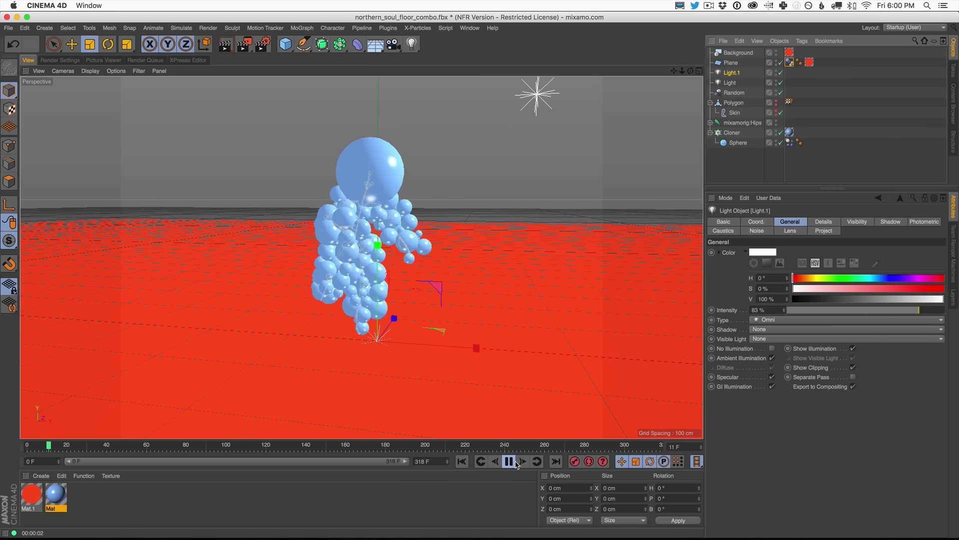
click(780, 113)
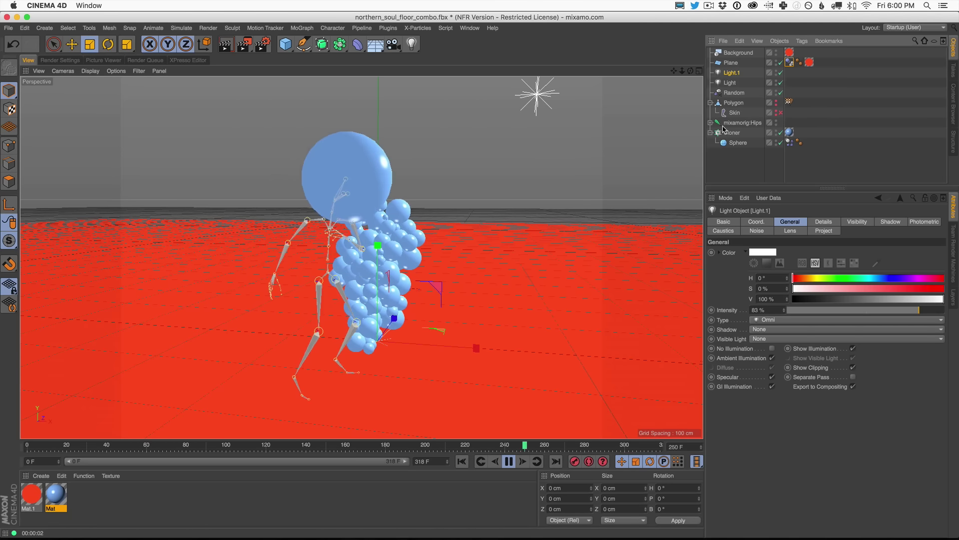
click(781, 113)
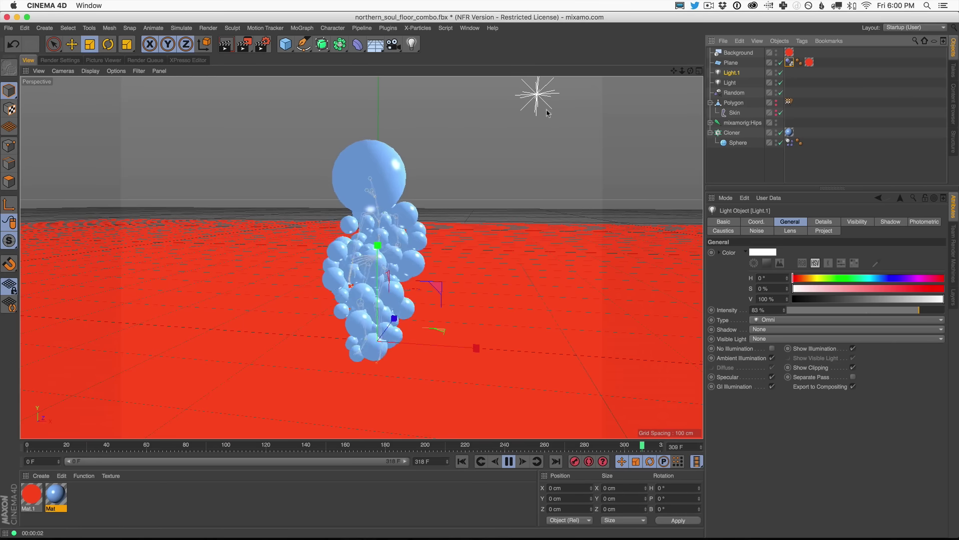
click(226, 45)
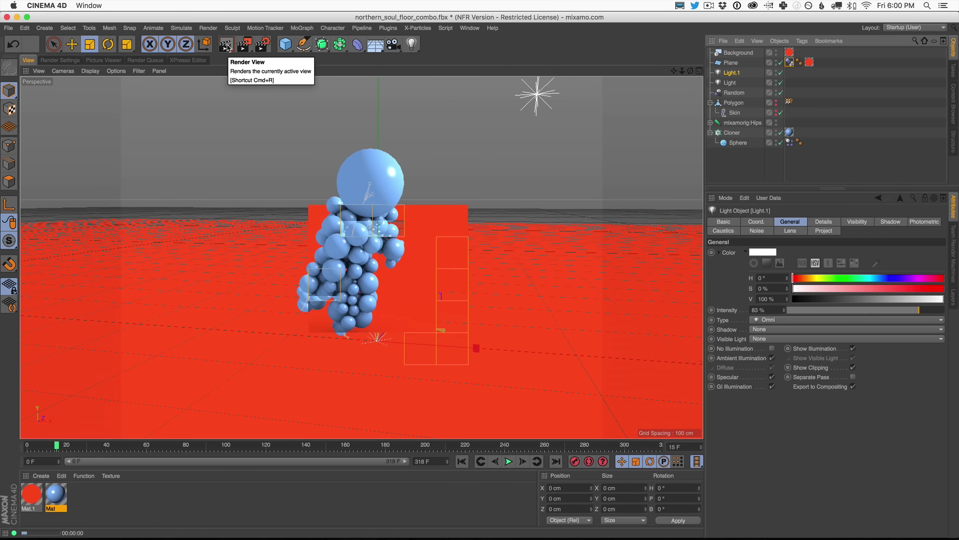
Step: Change the sphere material Mat's color from blue to near white and render a preview
double_click(56, 494)
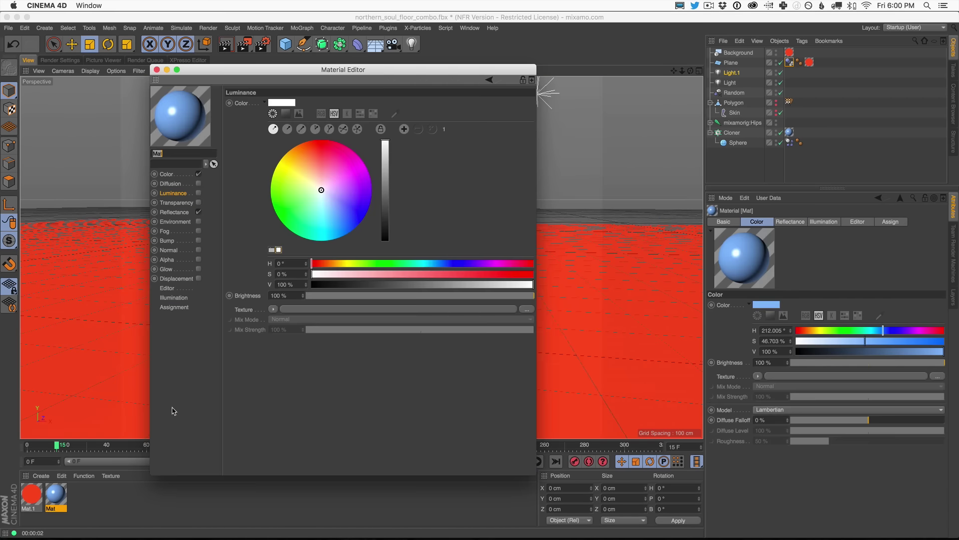
click(180, 173)
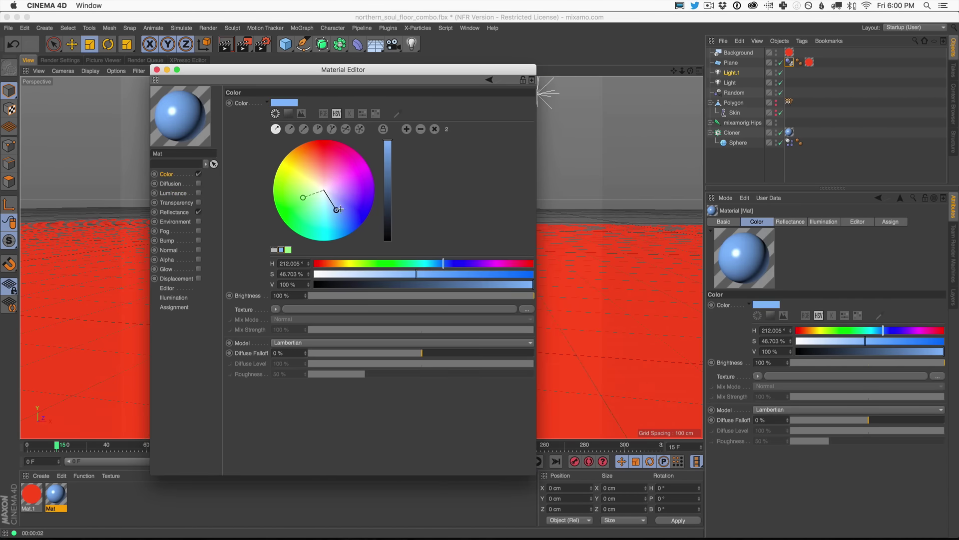
drag(339, 210, 323, 193)
click(156, 70)
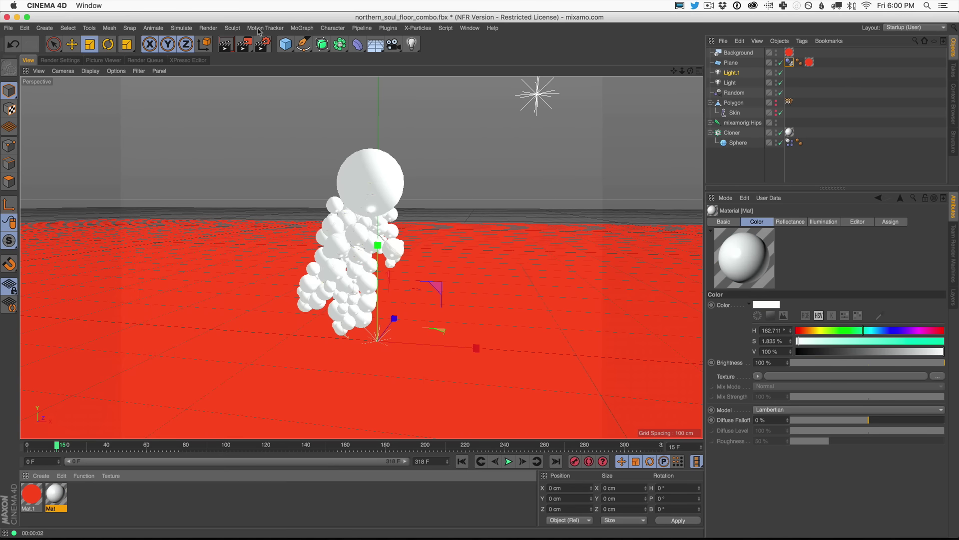
click(226, 44)
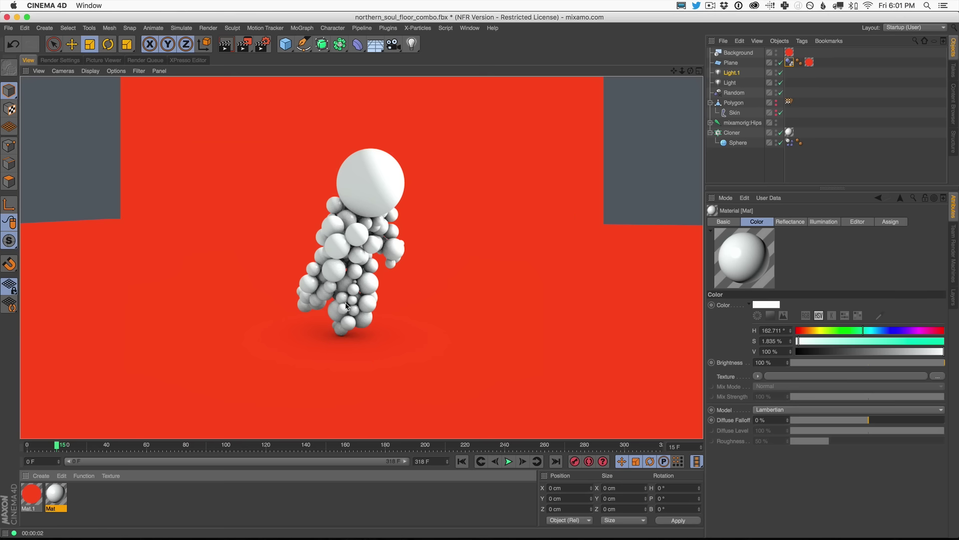
Step: Delete the Background, the floor Plane and both lights from the scene
click(742, 174)
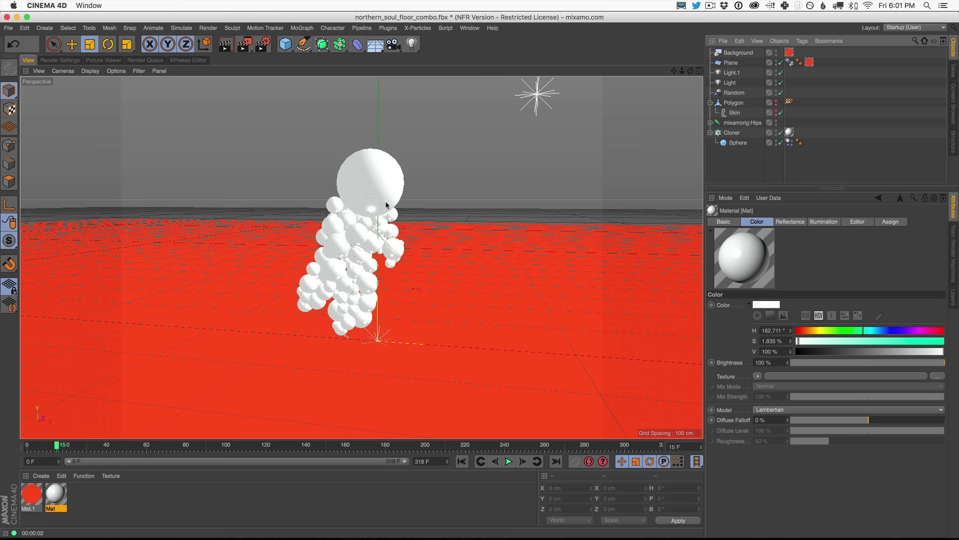
scroll(370, 254, up, 4)
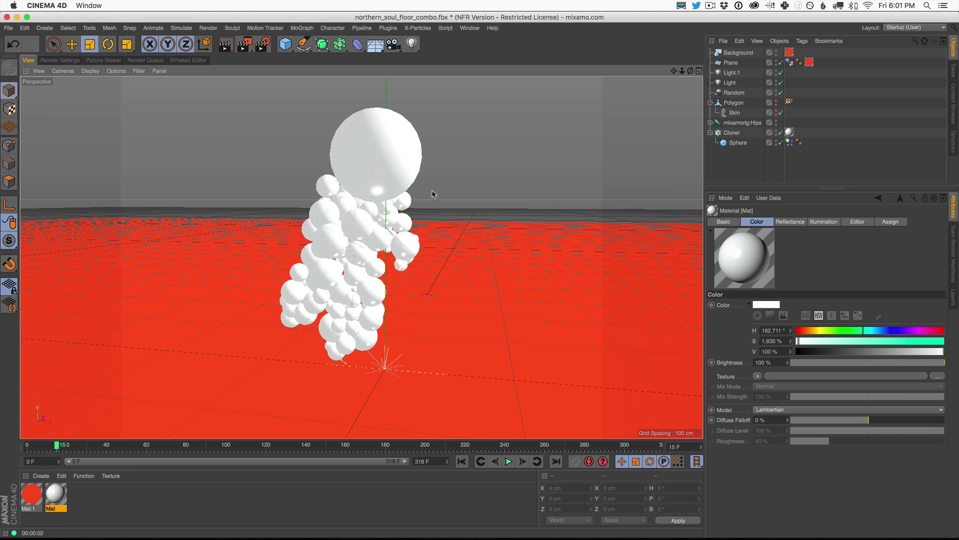
click(736, 56)
key(Delete)
click(736, 56)
key(Delete)
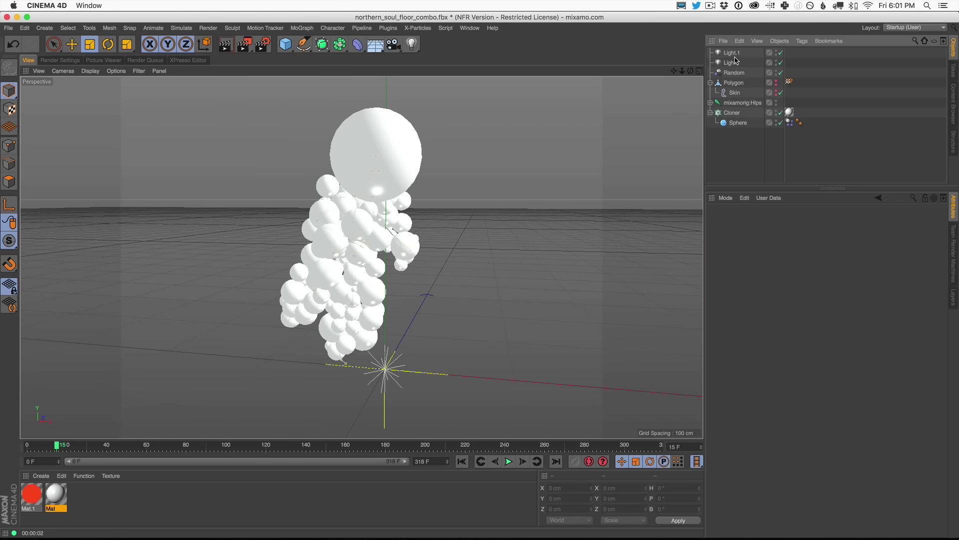
key(Delete)
click(733, 54)
key(Delete)
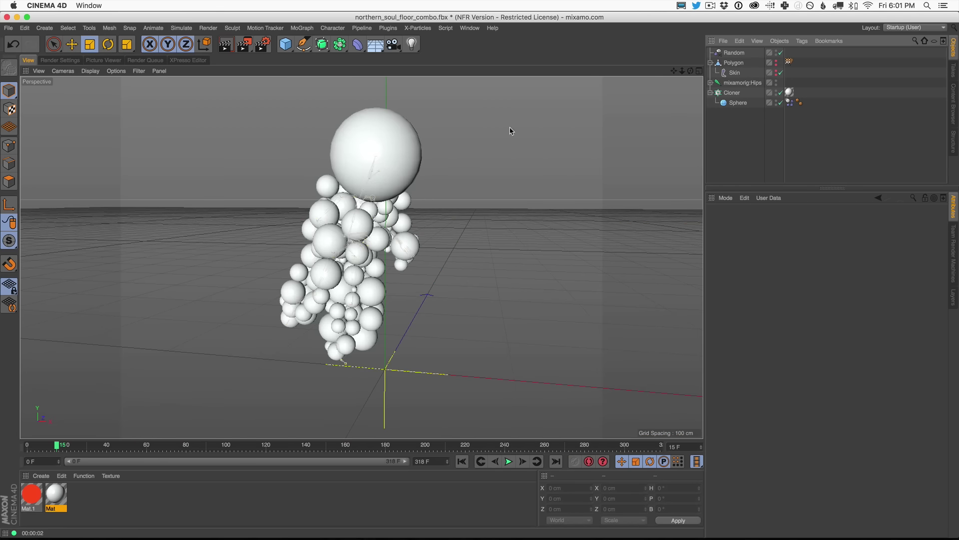
Step: Add an HDRI Studio rig to the scene and open the TopCoat plugin
click(389, 29)
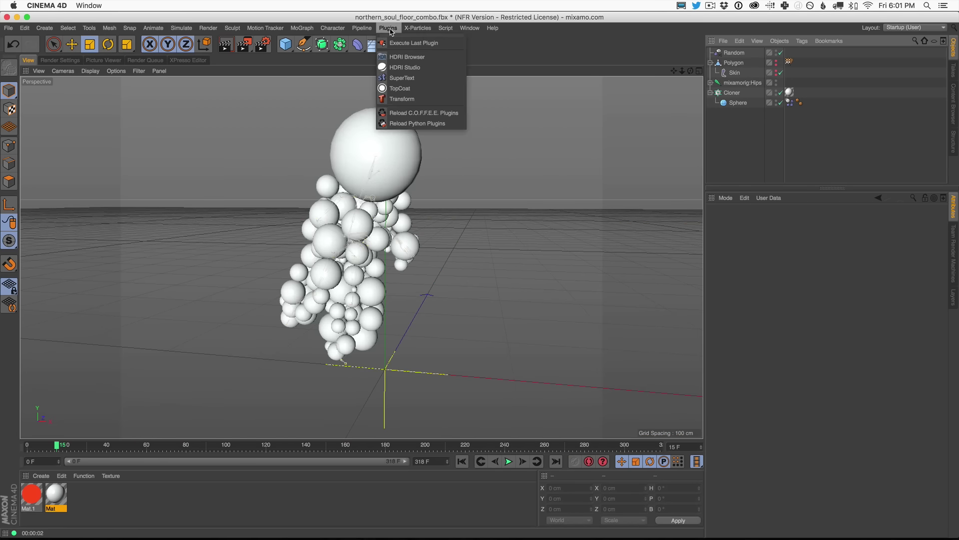
click(403, 68)
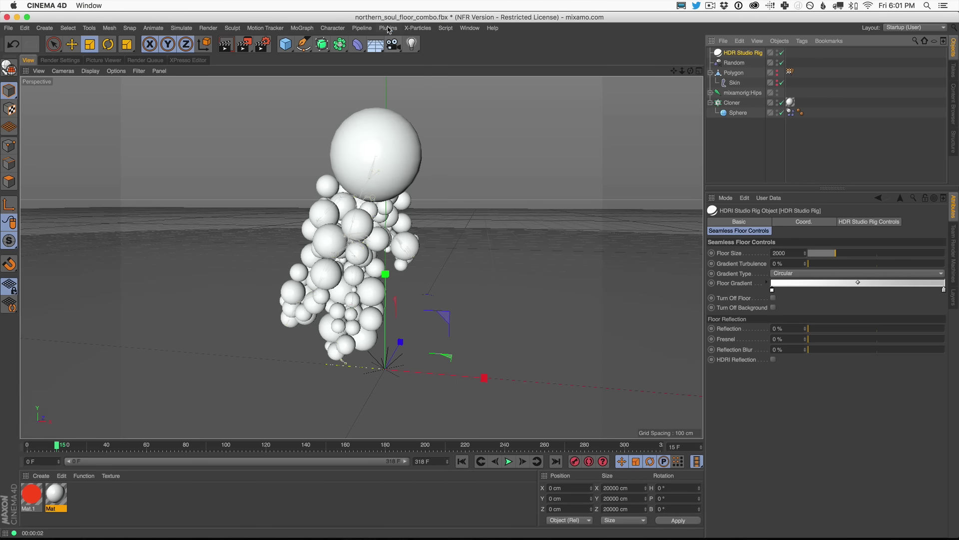
click(388, 28)
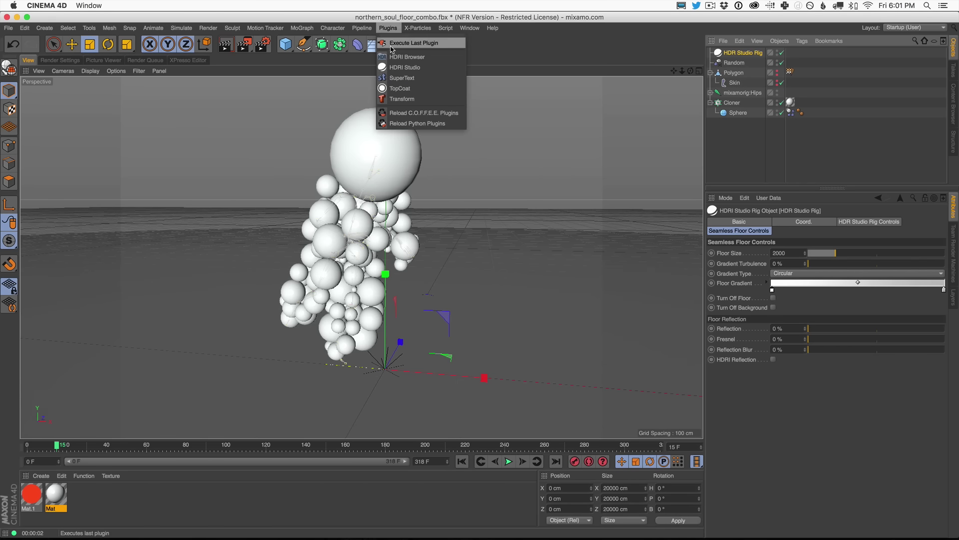
click(409, 89)
Step: Rearrange the panel sizes so the object list, TopCoat presets and the HDR Studio Rig's attributes all have enough room
drag(704, 141, 597, 145)
drag(750, 340, 749, 320)
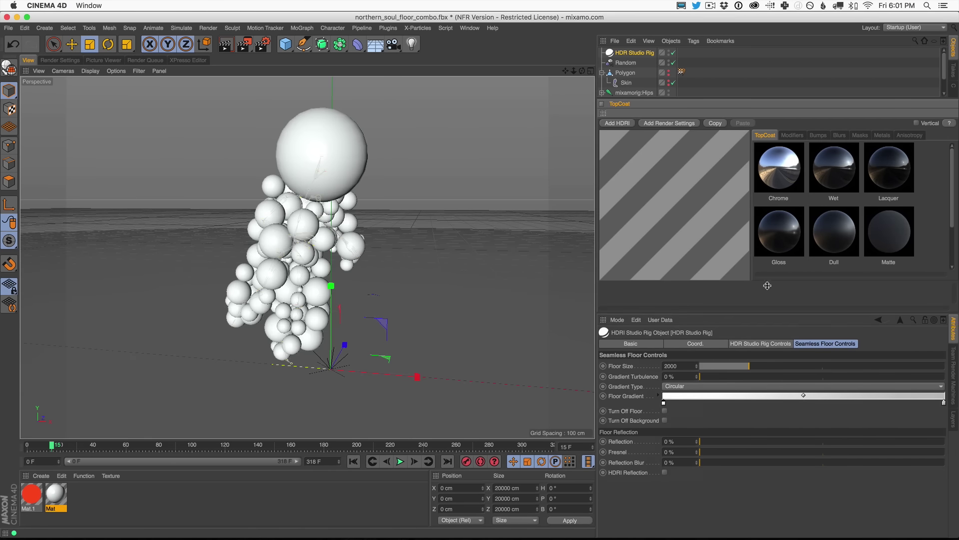
drag(759, 99, 780, 187)
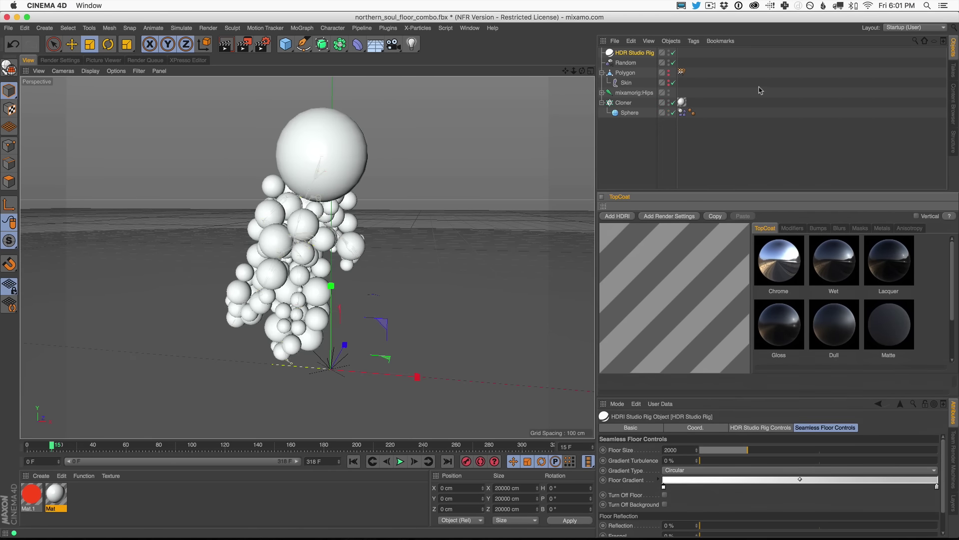
click(637, 55)
drag(712, 397, 712, 380)
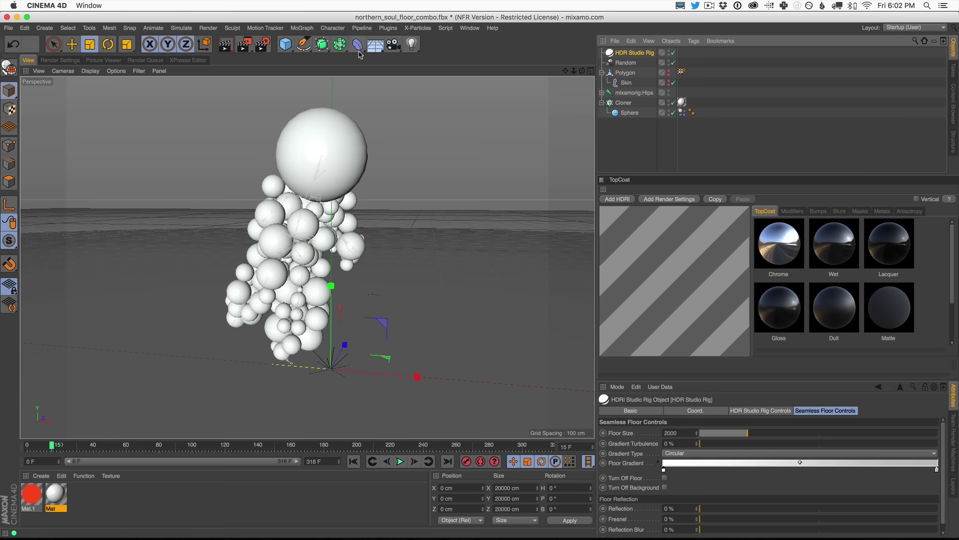
Step: Add a new Plane and scale it up uniformly to about 3670 cm square
drag(285, 44, 377, 75)
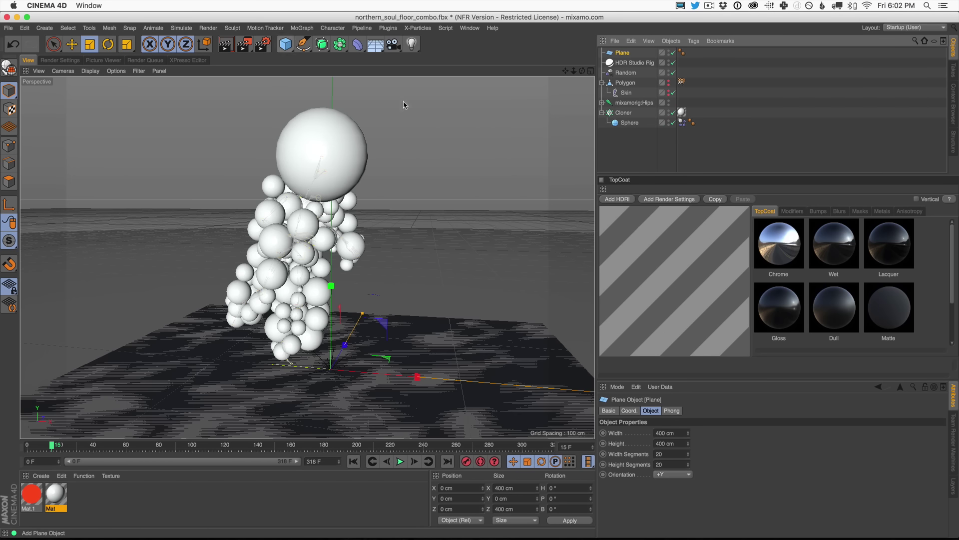
click(90, 44)
drag(280, 235, 530, 157)
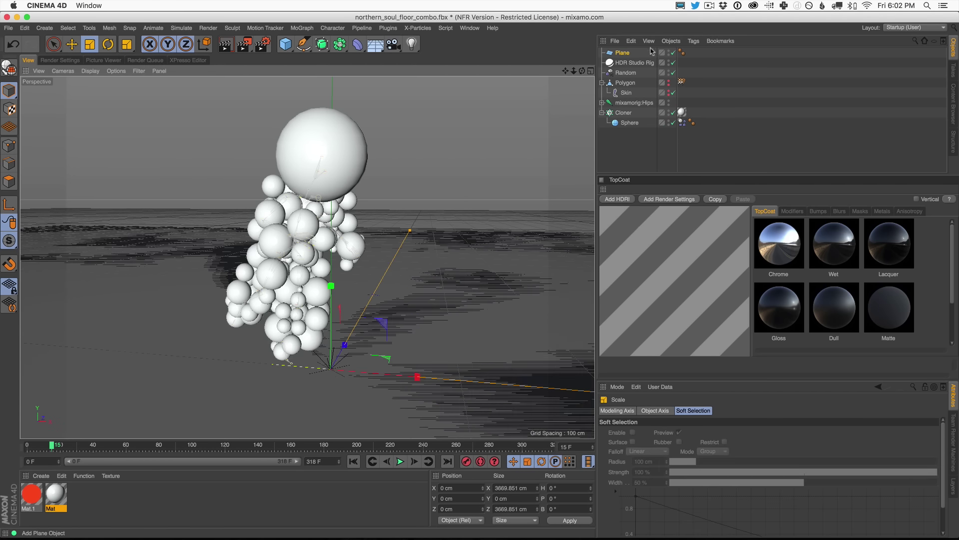
Step: Make the new floor Plane a hidden Collider Body and check the simulation with a render of the view
click(693, 41)
mouse_move(750, 140)
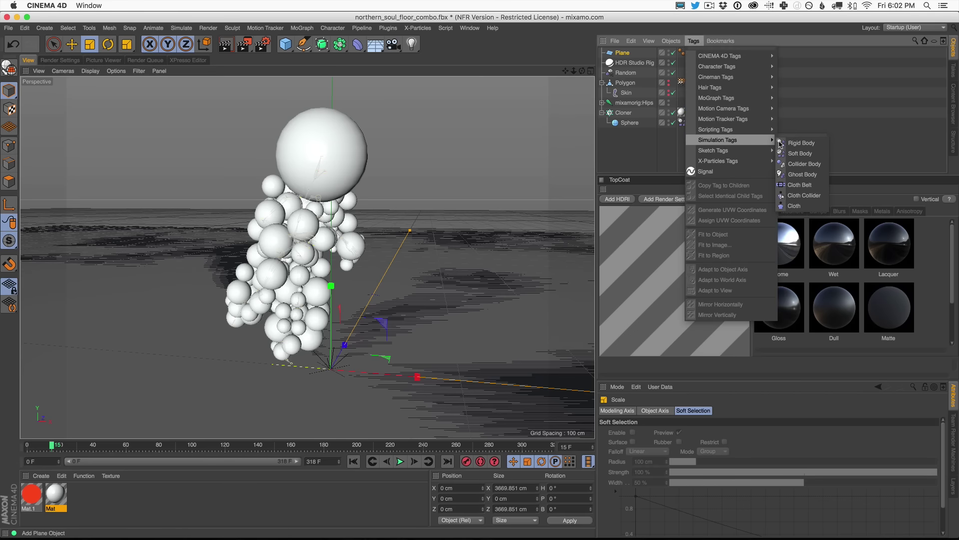
click(801, 165)
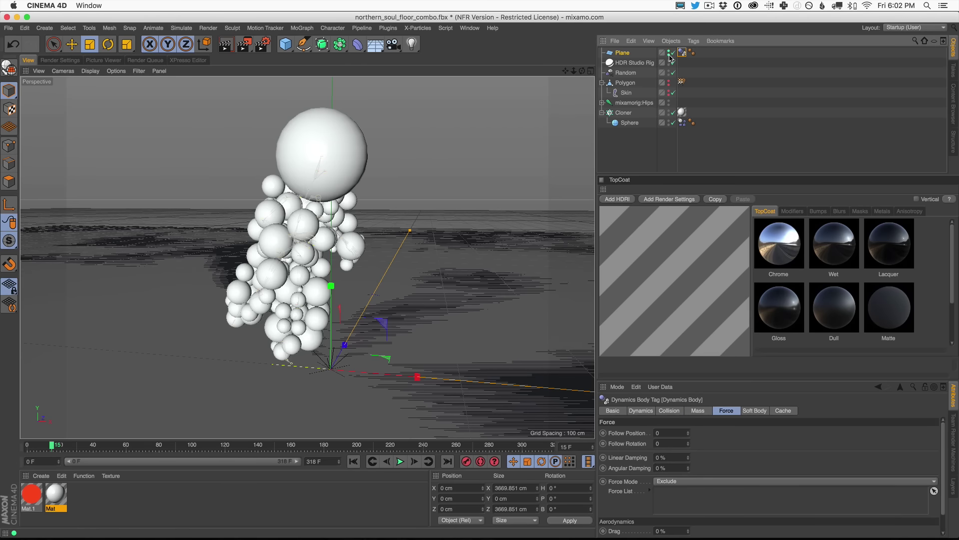
click(400, 461)
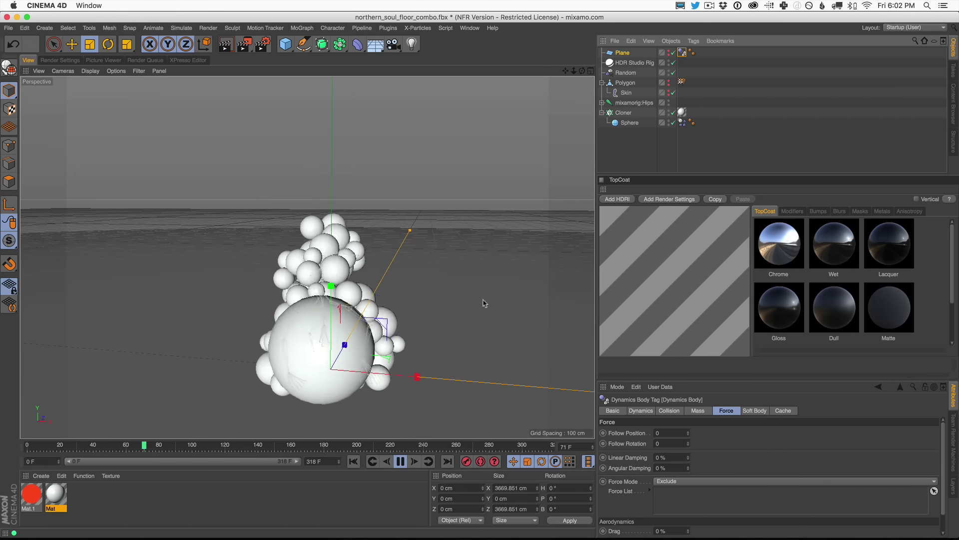
click(232, 43)
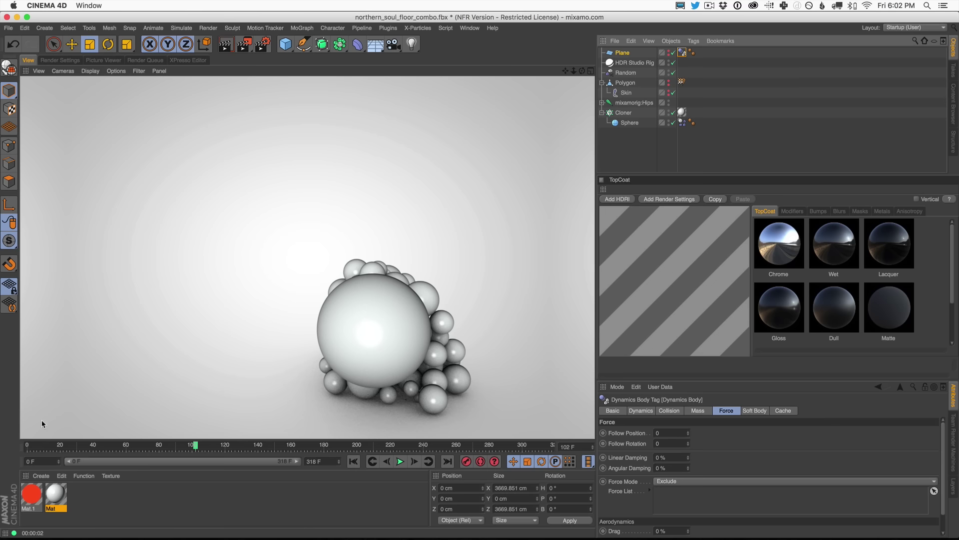
Step: Replace all reflectance on the white Mat material with TopCoat's Gloss layer and render the view
click(57, 498)
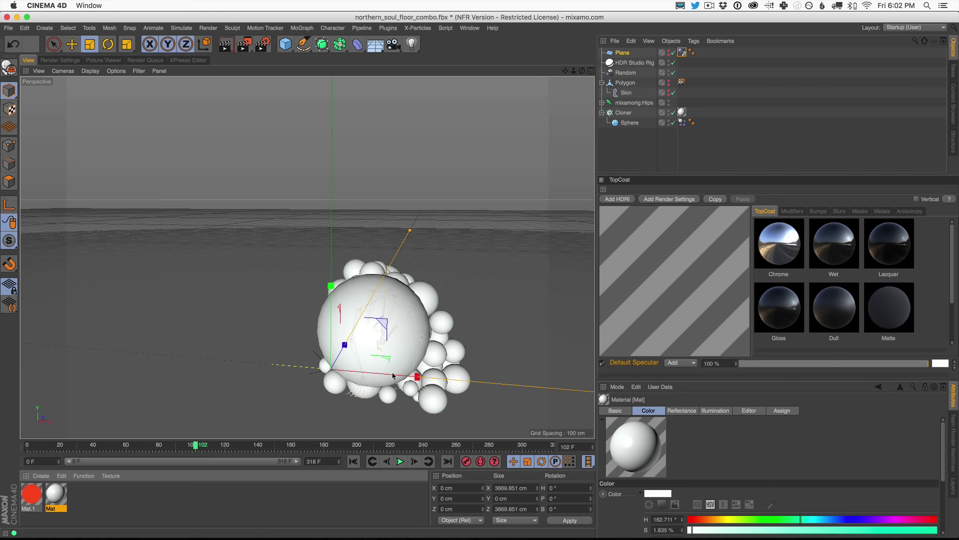
click(793, 211)
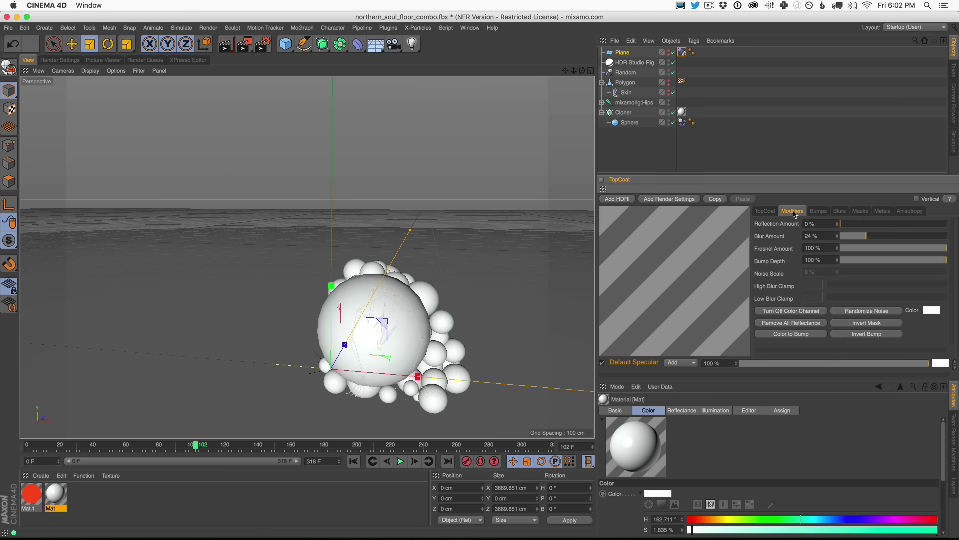
click(792, 324)
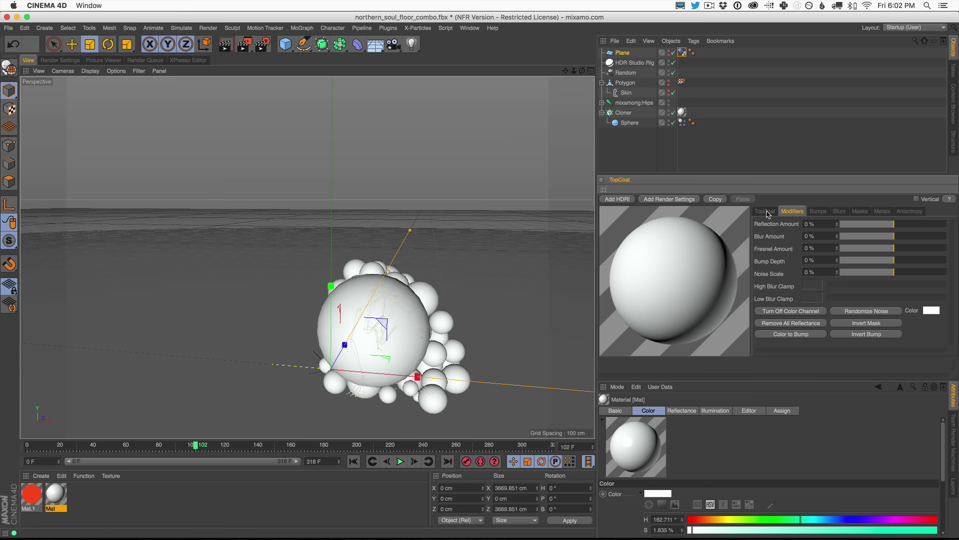
click(766, 212)
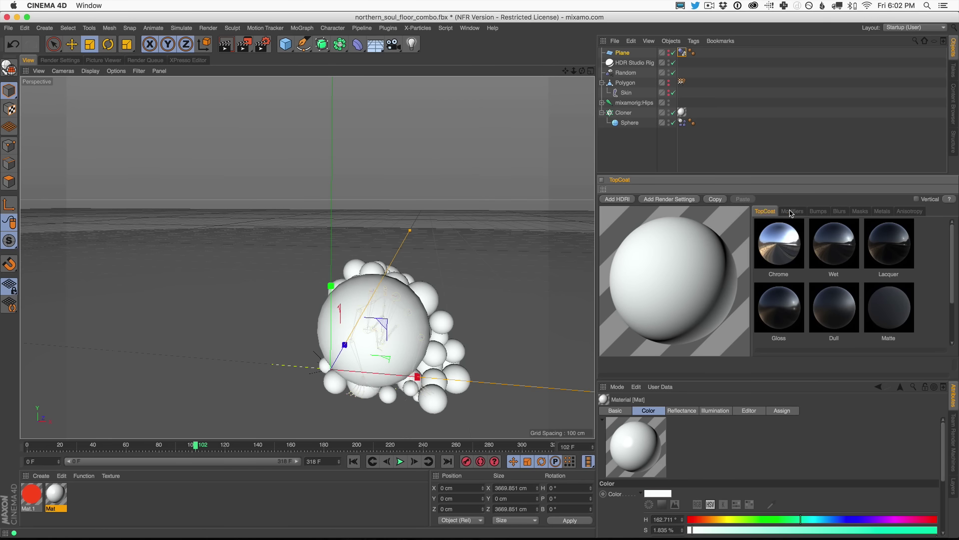
click(785, 313)
click(225, 44)
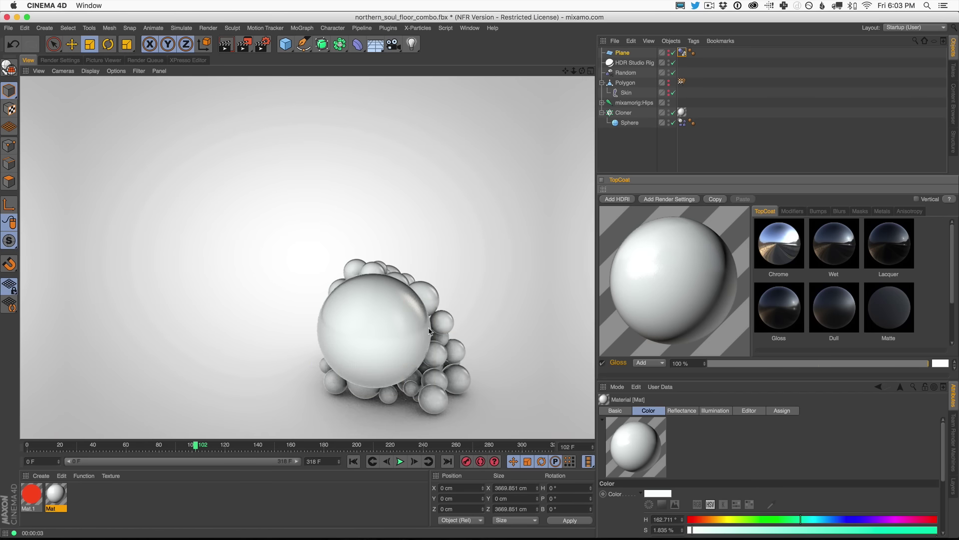
Step: Replay the dance from the start to frame 13 and render the view there
click(353, 461)
click(399, 461)
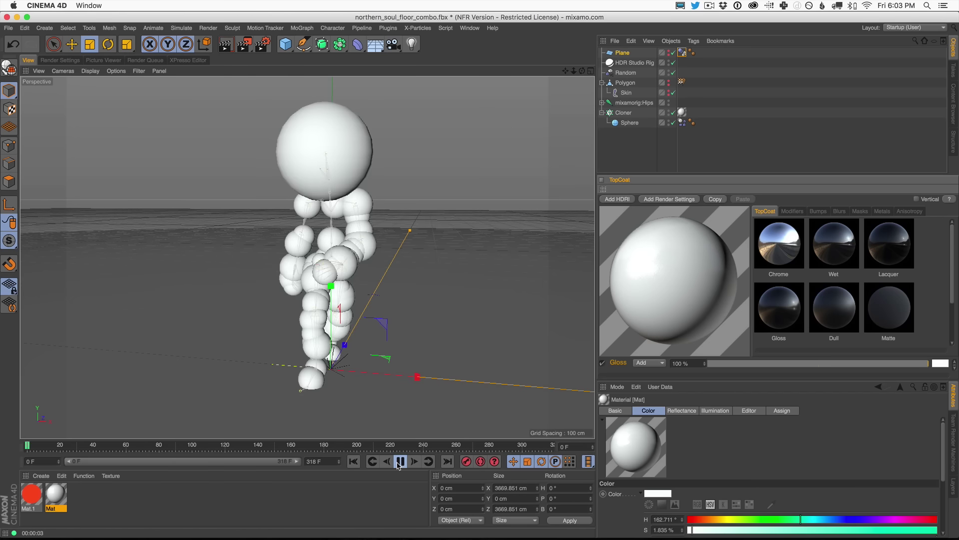
click(225, 44)
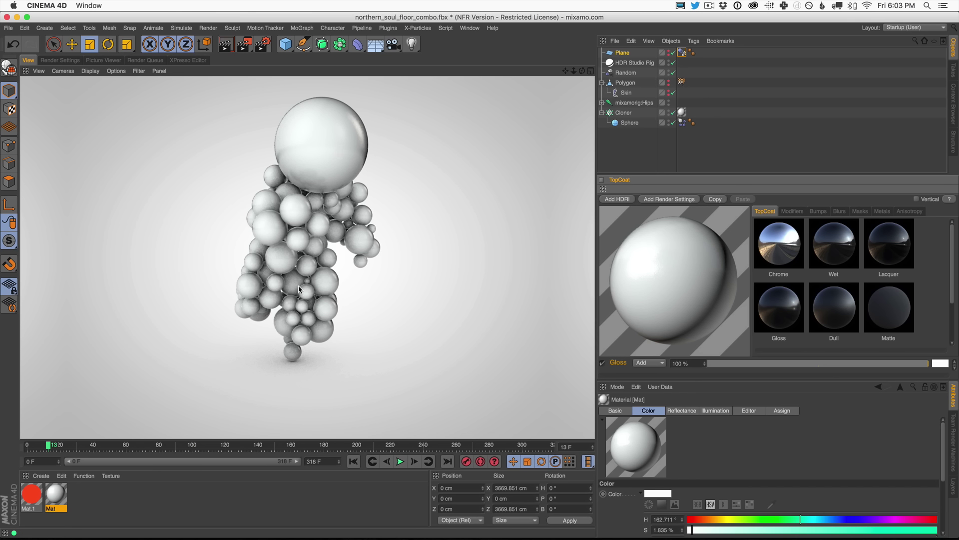
Step: Add TopCoat's render settings, make the AO Low preset active and return to the viewport to render
click(668, 199)
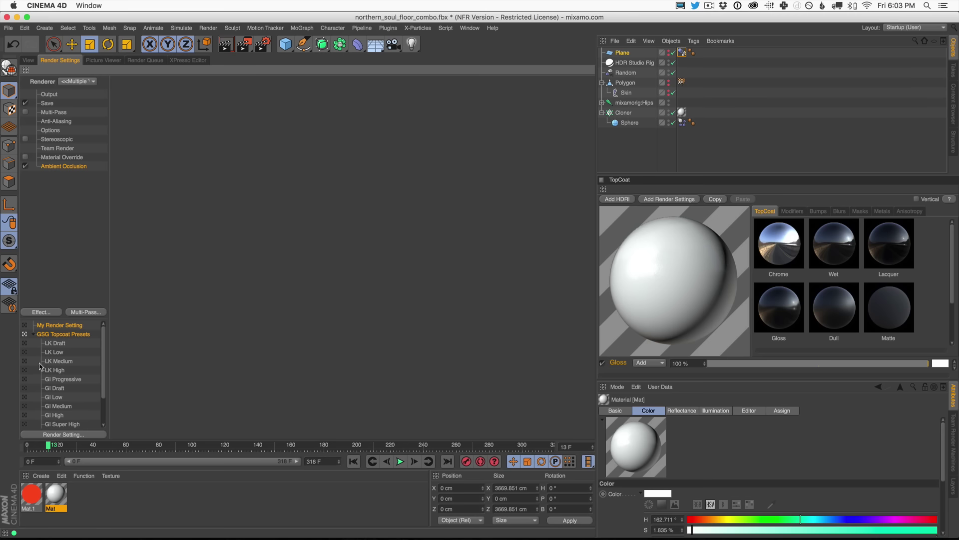
drag(103, 349, 104, 393)
scroll(102, 369, up, 3)
scroll(106, 352, down, 2)
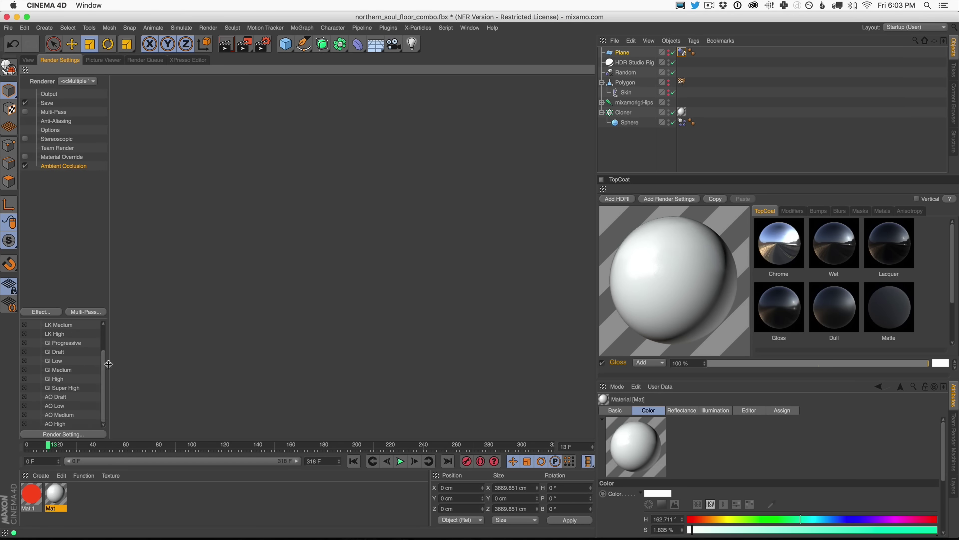
scroll(106, 367, up, 2)
scroll(107, 375, down, 2)
click(25, 406)
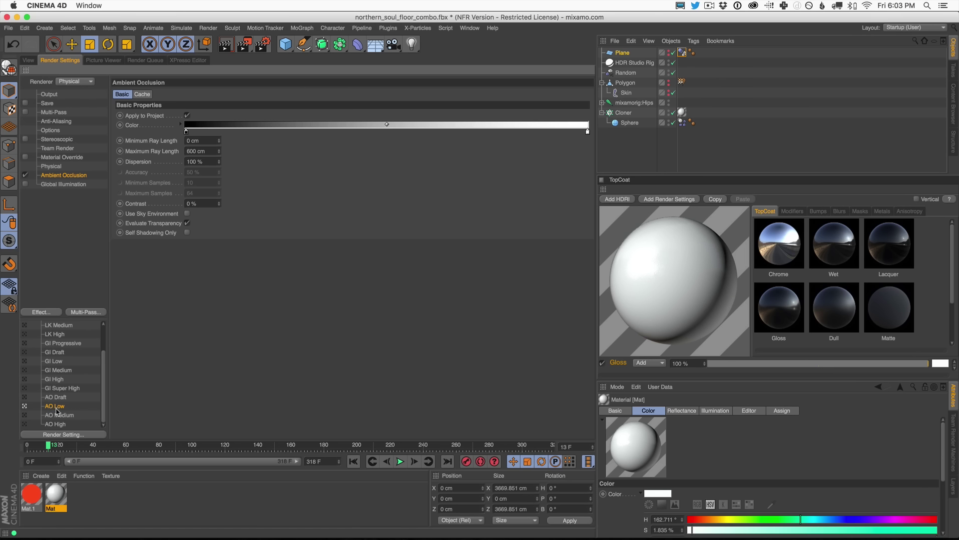
click(24, 61)
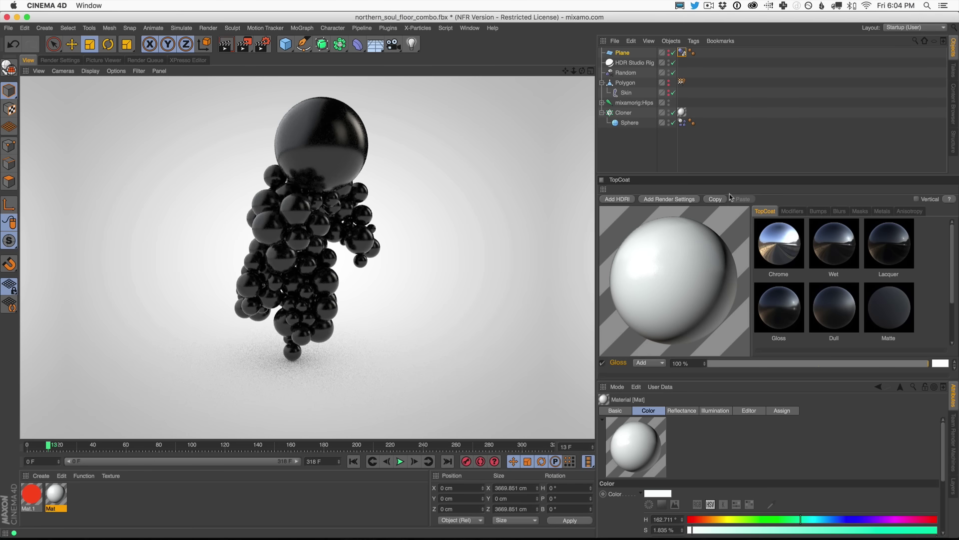
Step: Enlarge the attributes area and display the HDR Studio Rig's light and fill controls
drag(720, 176, 720, 125)
click(628, 64)
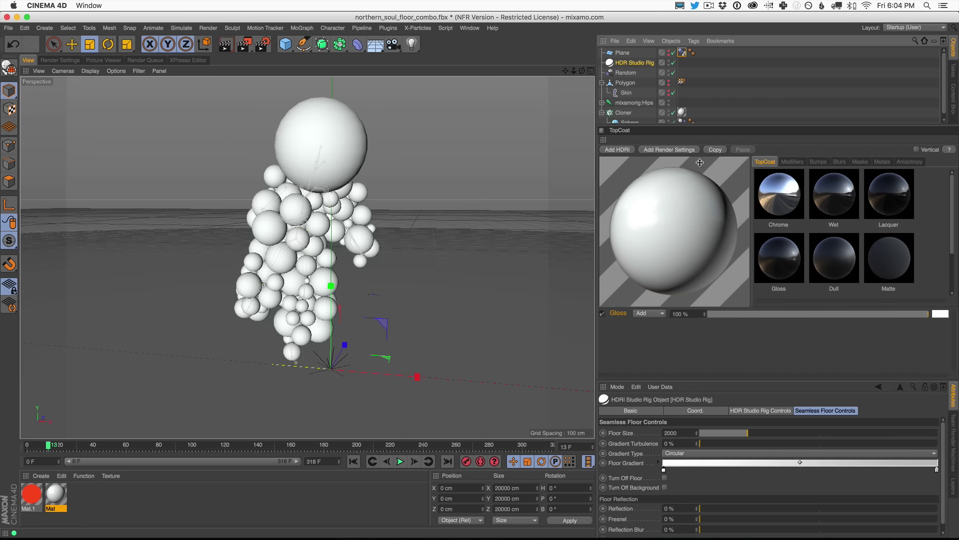
drag(752, 382, 755, 327)
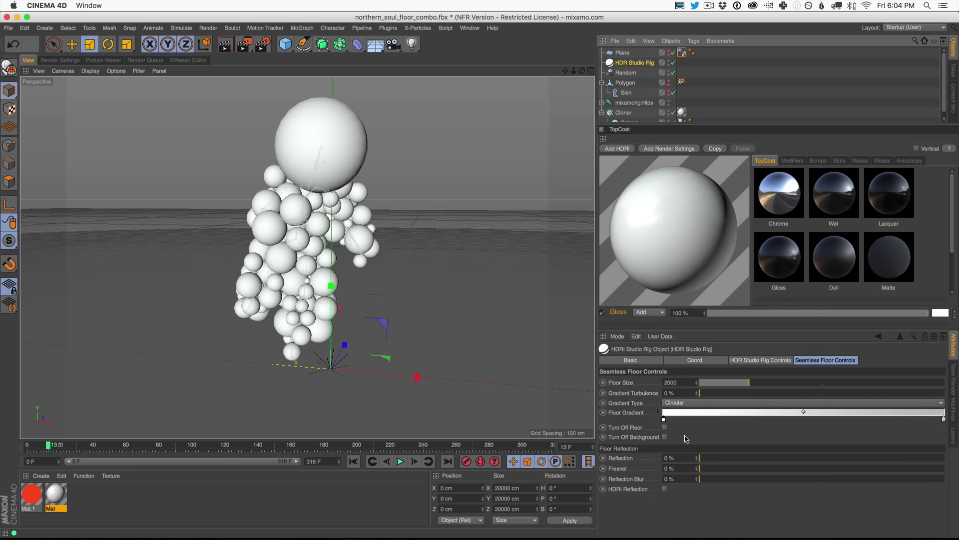
click(765, 361)
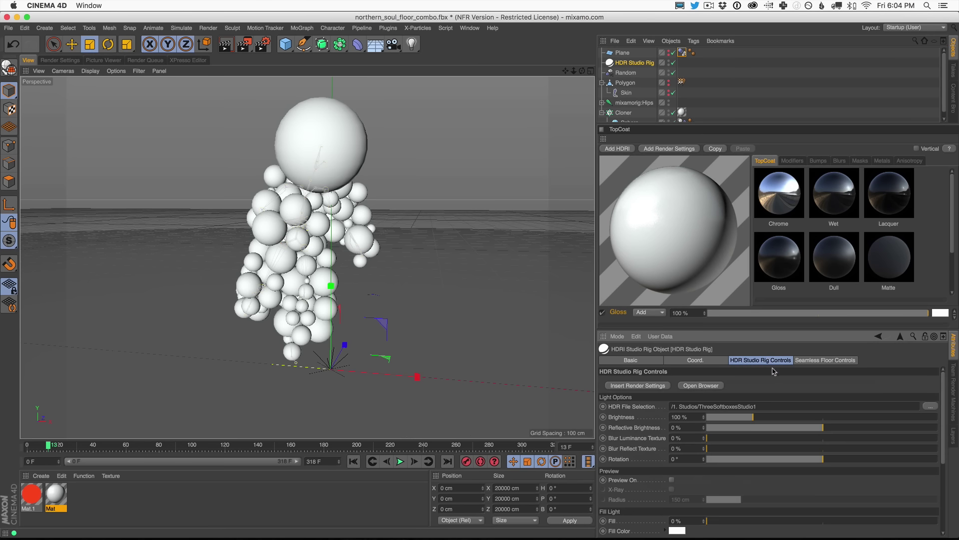
scroll(943, 407, down, 3)
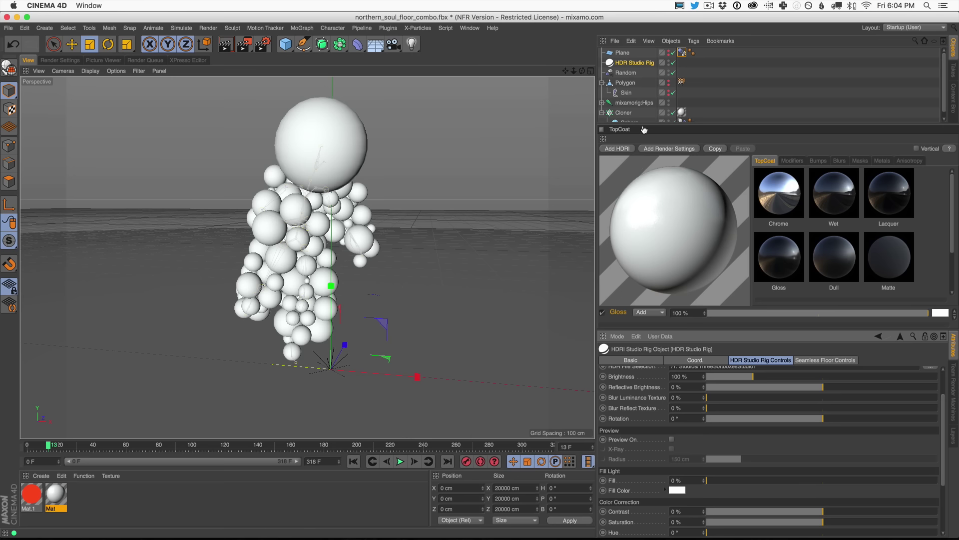
Step: Try the rig's Fill light at 93% and at 27%, rendering the view each time
drag(723, 480, 922, 482)
click(225, 44)
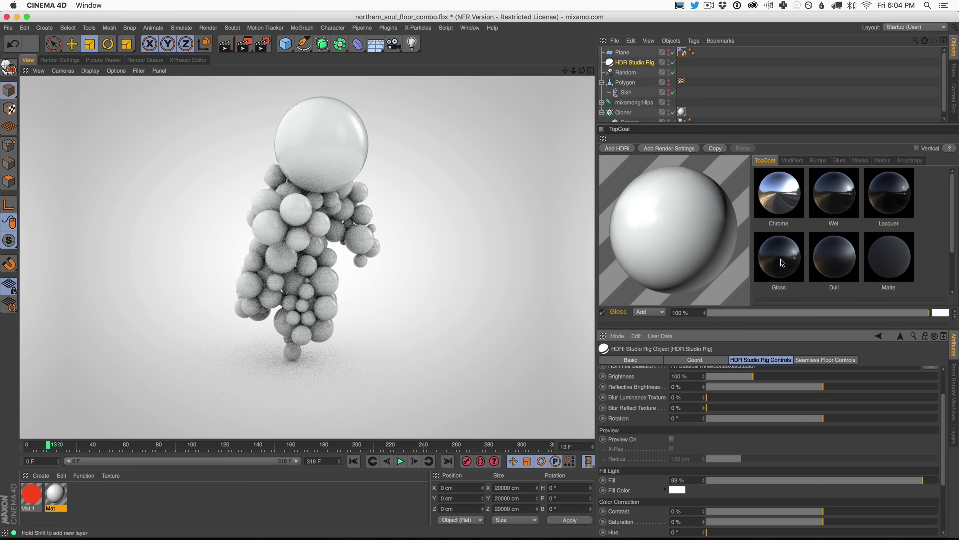
click(794, 160)
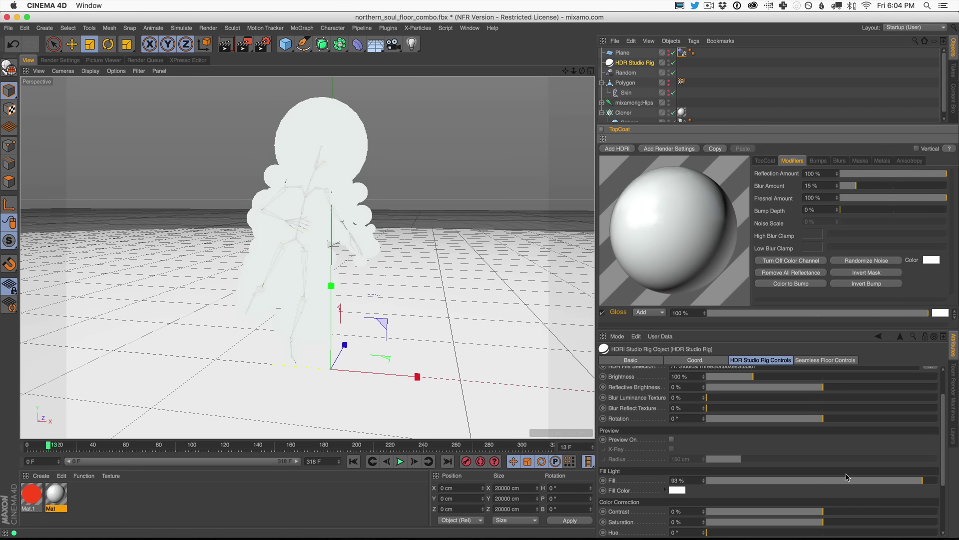
drag(850, 480, 771, 486)
click(233, 46)
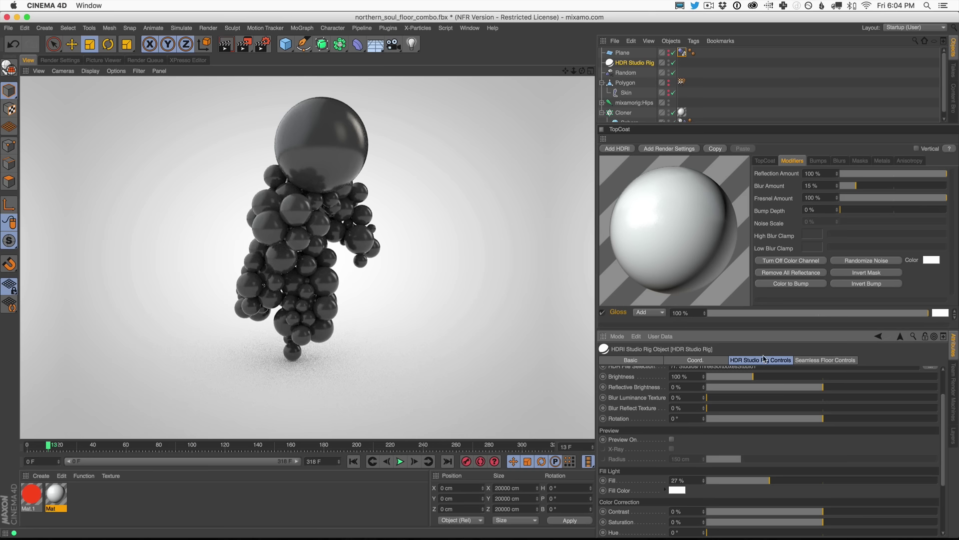
Step: Load the Church Entrance HDRI from the European Holiday collection into the rig and render the view
scroll(829, 400, up, 3)
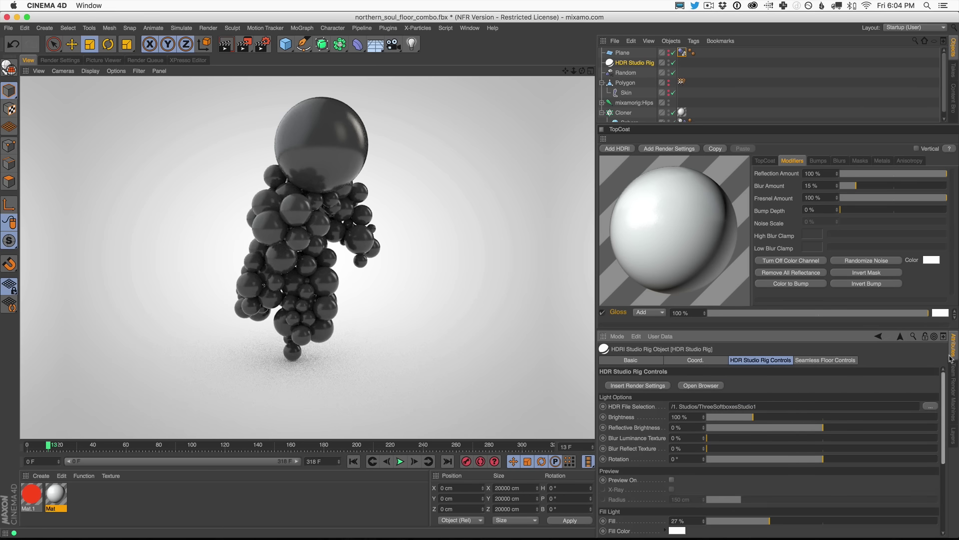
click(709, 388)
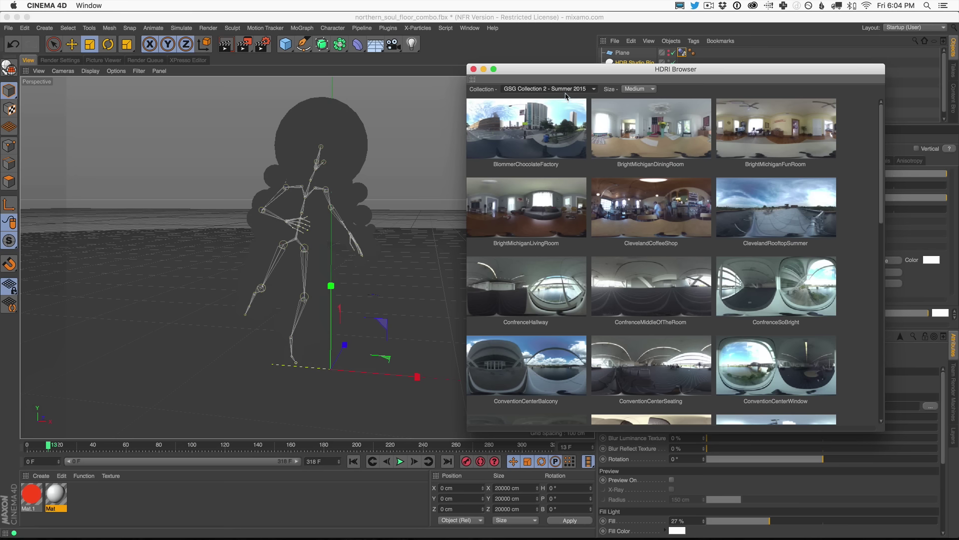
click(566, 90)
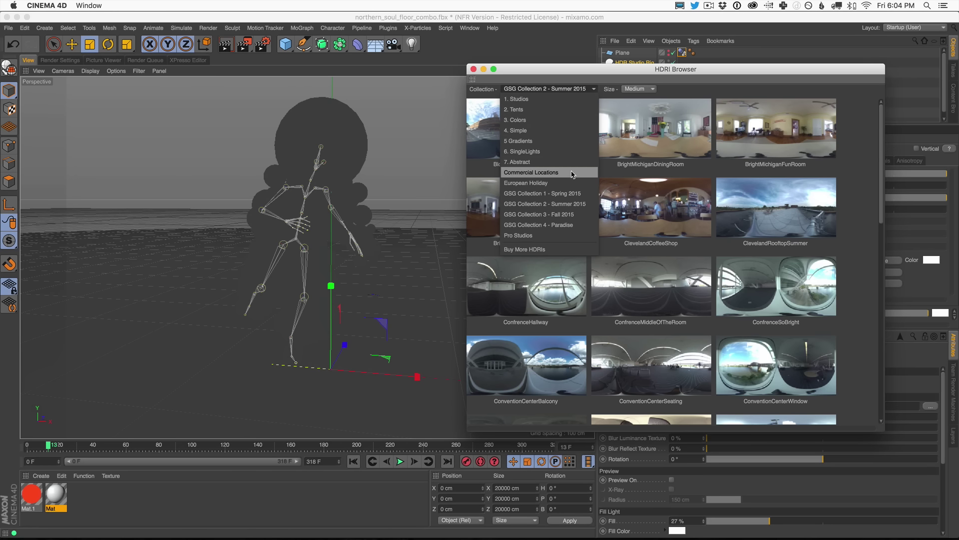
click(563, 185)
drag(628, 72, 609, 47)
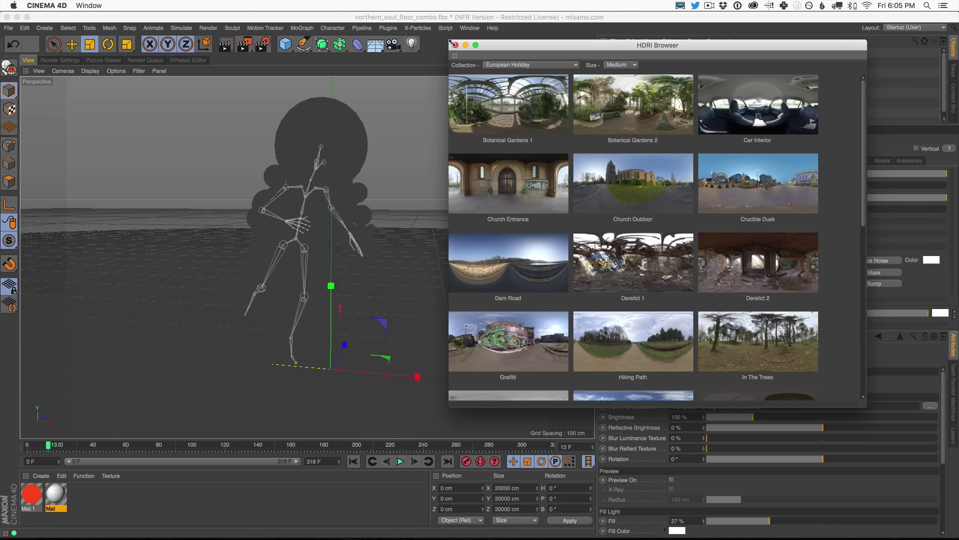
click(227, 45)
drag(471, 69, 596, 106)
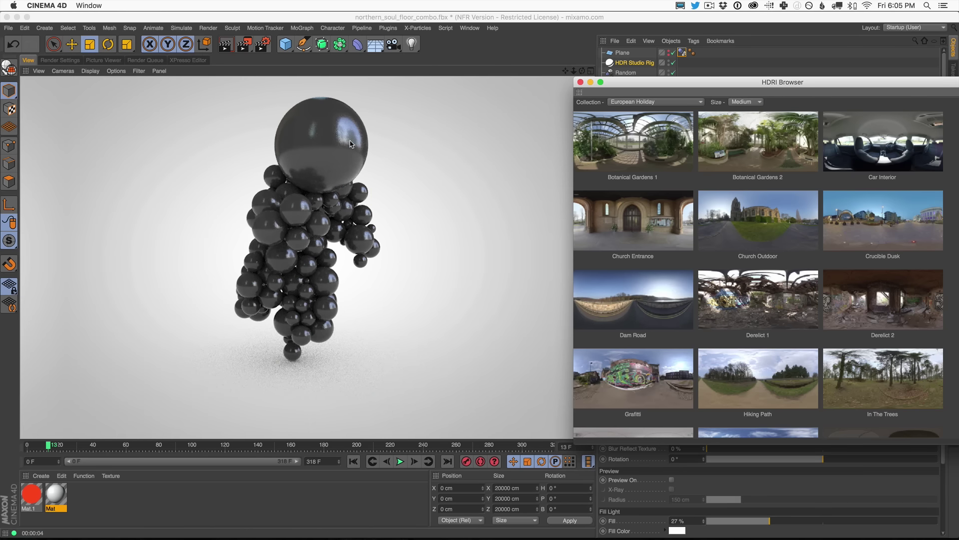
click(580, 82)
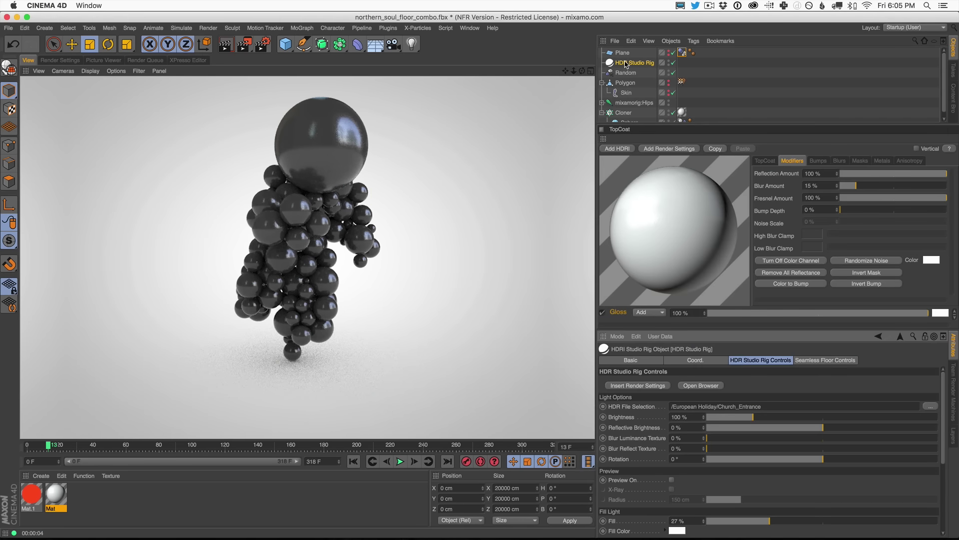
Step: Raise the HDR Studio Rig's Fill light to 94% and render the view
drag(796, 525, 844, 525)
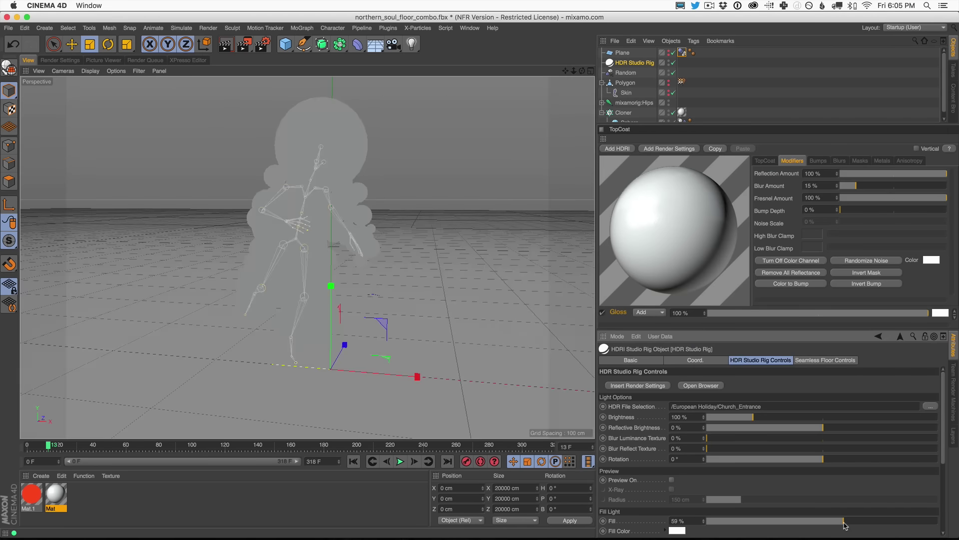
click(227, 48)
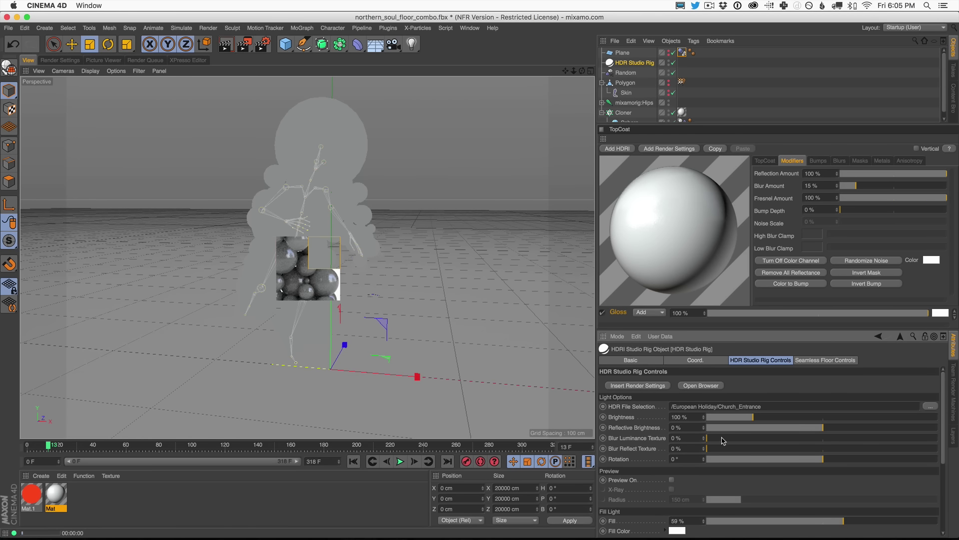
drag(902, 523, 924, 524)
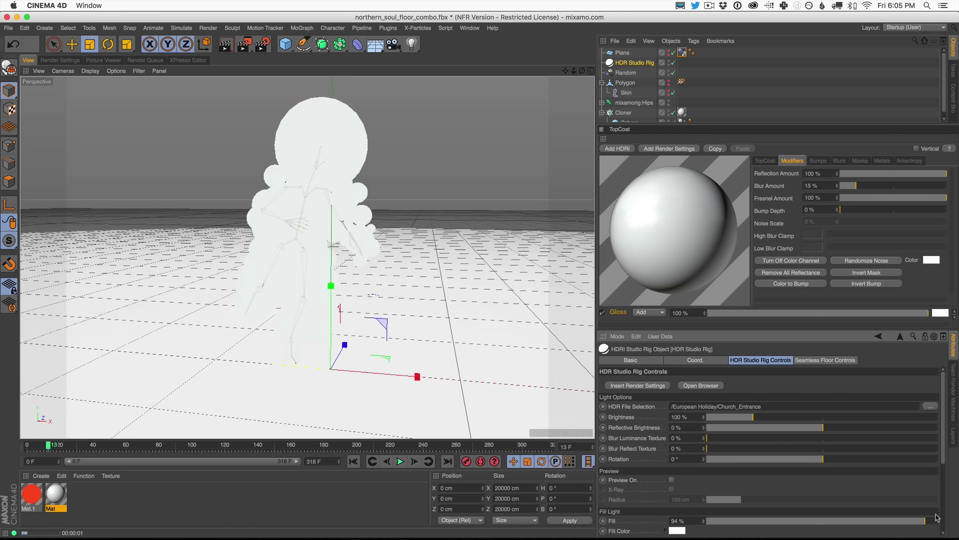
click(217, 48)
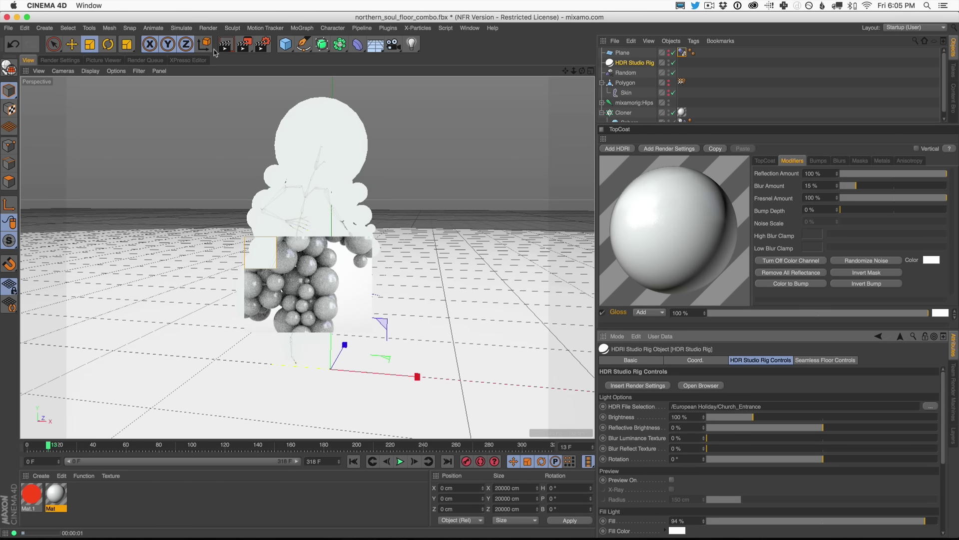
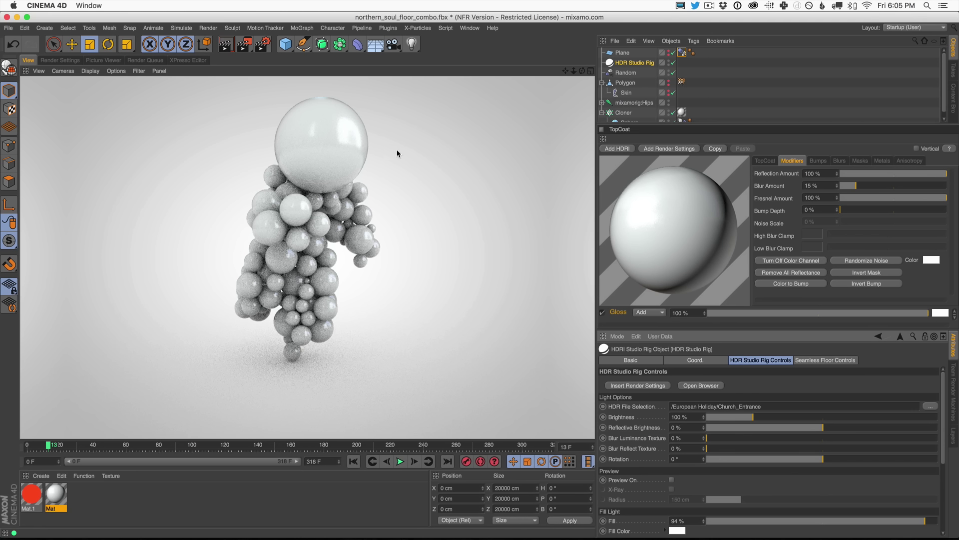
Step: Duplicate the Cloner together with its Sphere child, enlarging the object list to reach it
click(399, 460)
drag(632, 124, 633, 210)
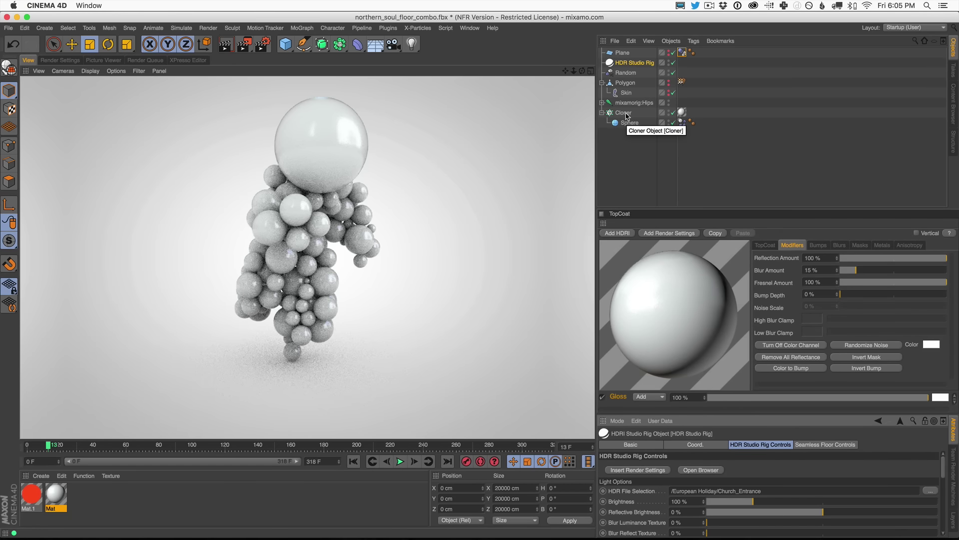
click(625, 113)
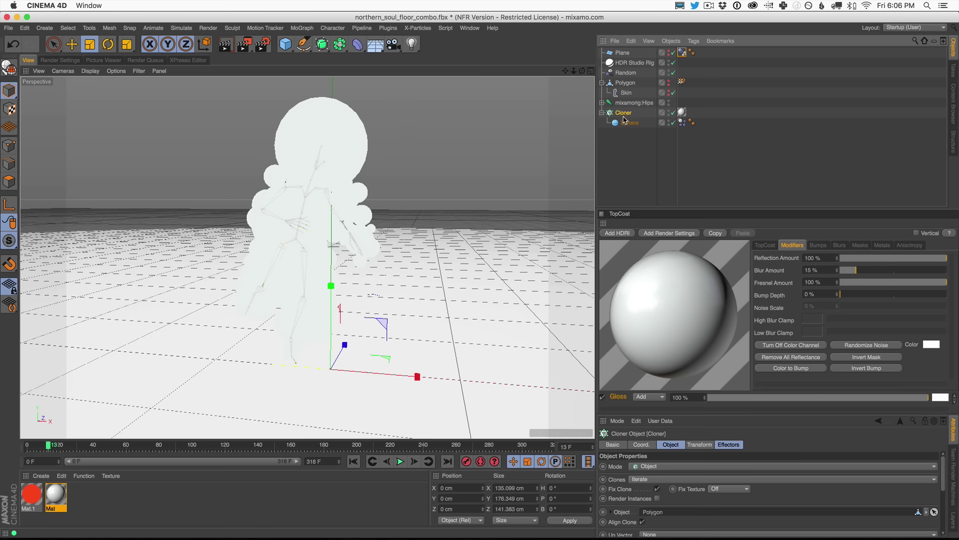
key(ctrl+c)
key(ctrl+v)
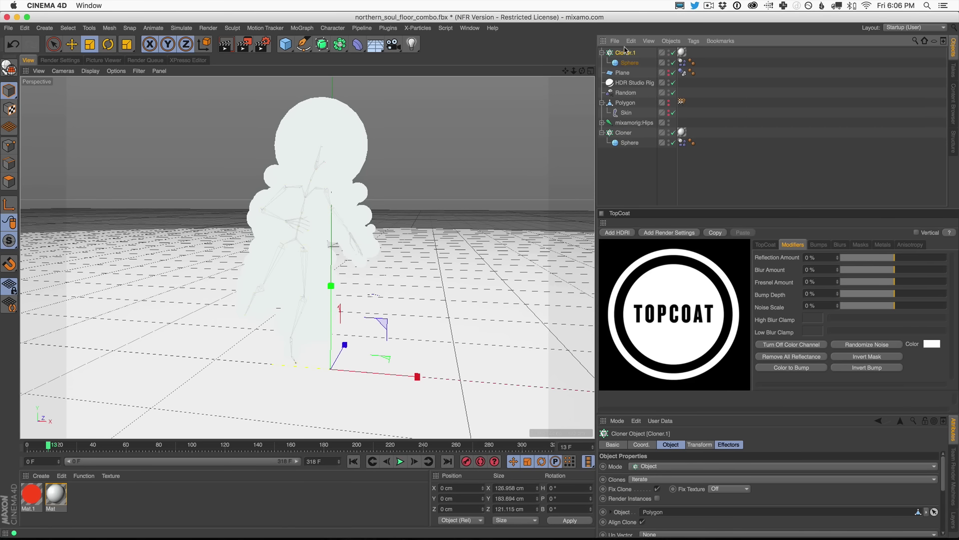
Step: Set Follow Position to 0 in the Dynamics Body tag of the duplicate cloner's sphere and play the simulation
click(683, 62)
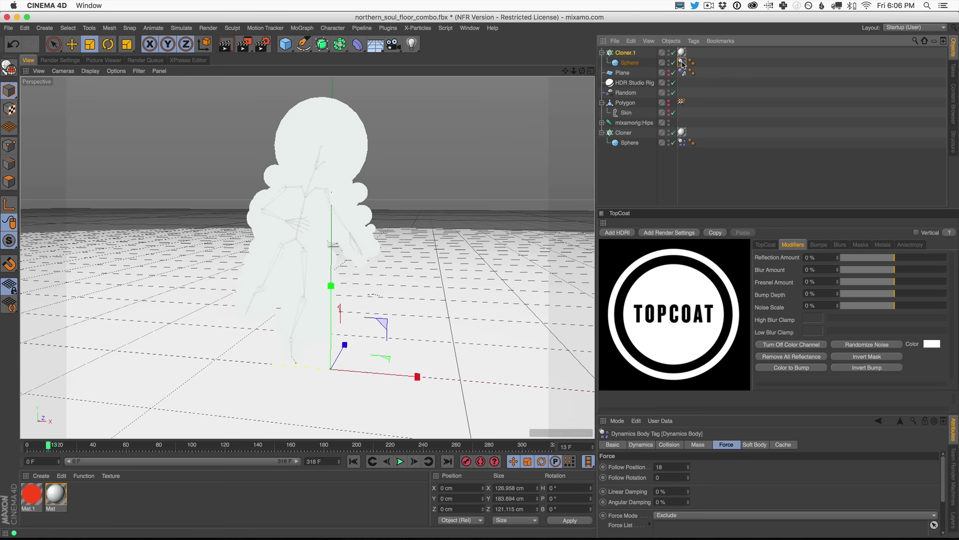
drag(753, 414, 754, 336)
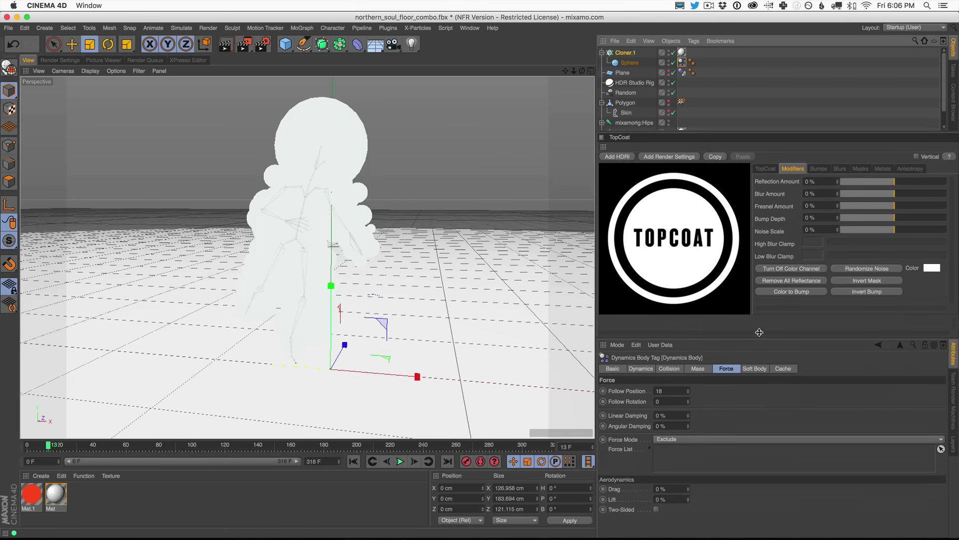
click(731, 370)
click(677, 388)
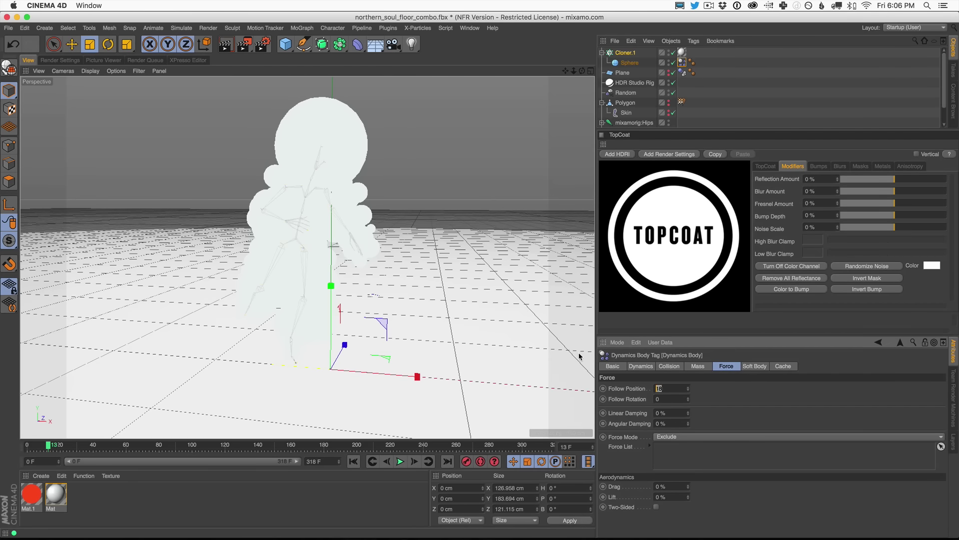
click(401, 460)
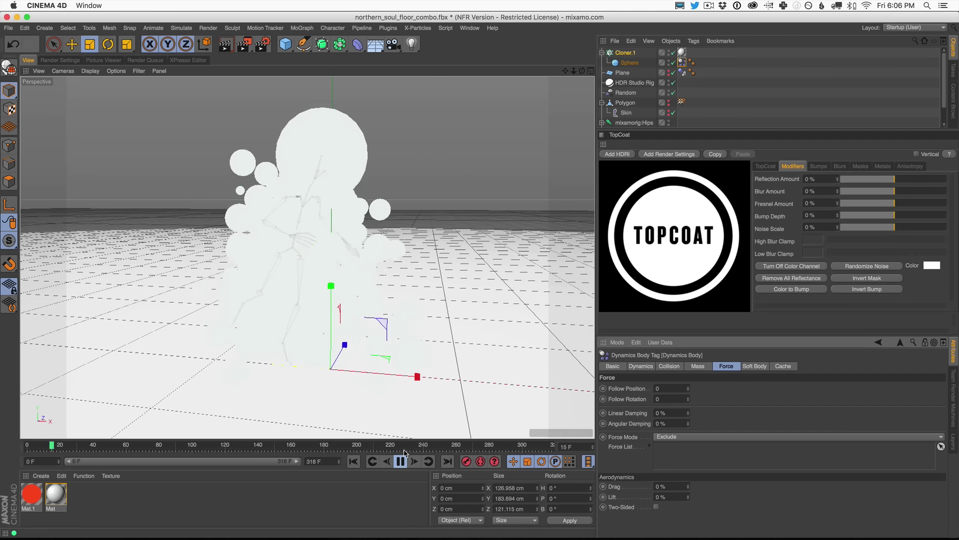
Step: Disable the HDR Studio Rig, select the duplicate cloner, and stop playback at frame 0
click(673, 83)
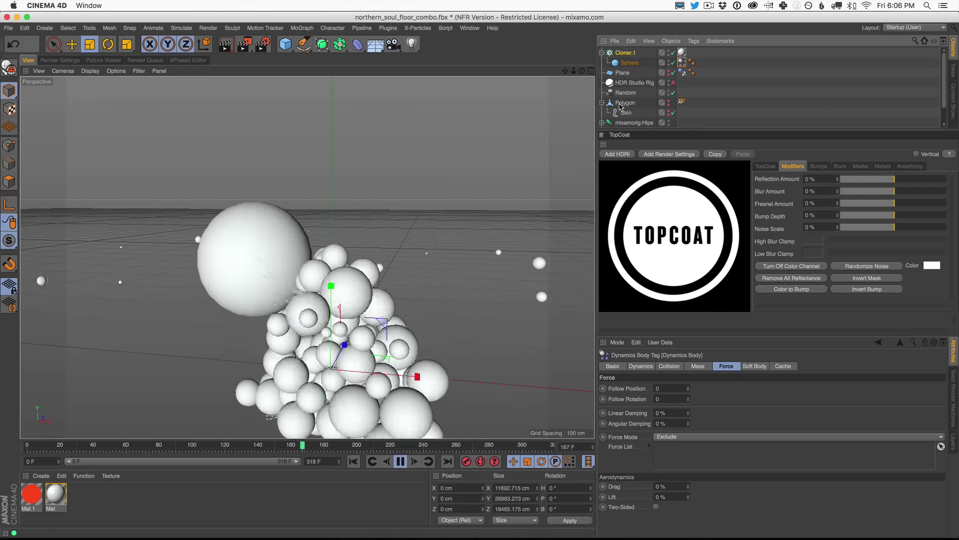
click(477, 220)
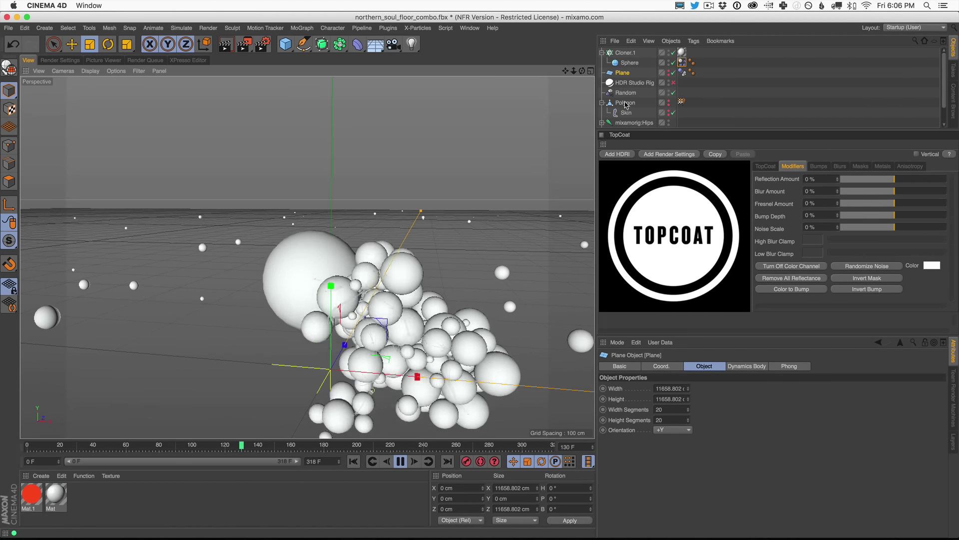
click(625, 53)
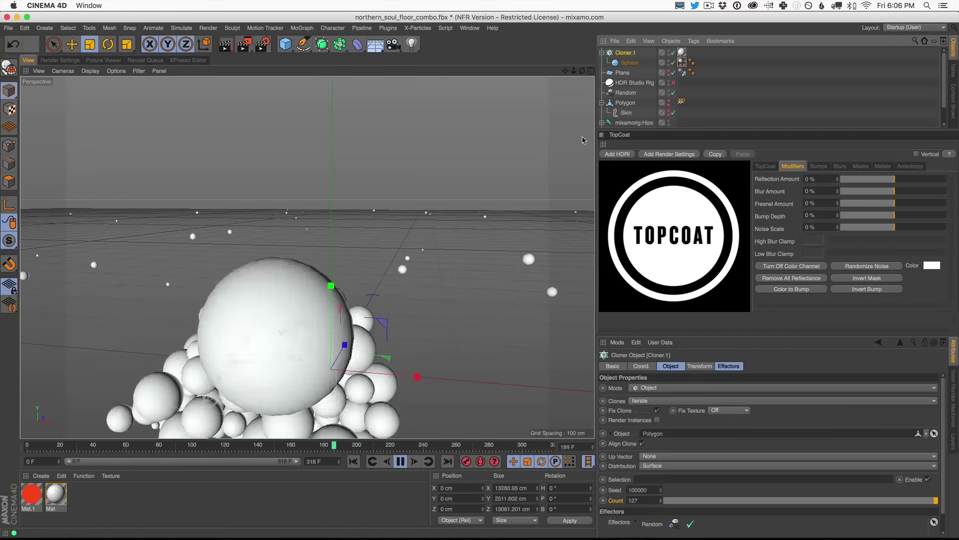
key(F8)
key(shift+f)
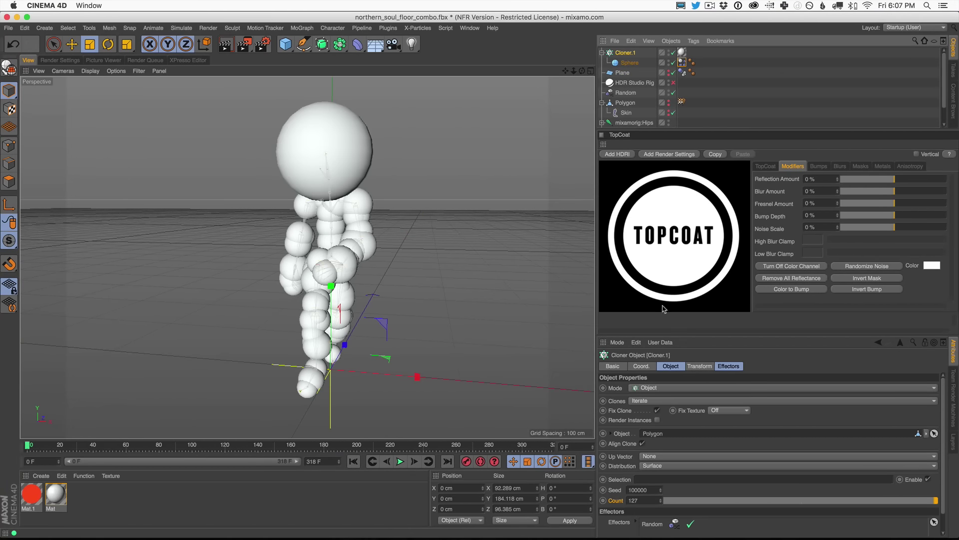
Step: Remove the TopCoat panel from the layout to make room for the duplicate cloner's attributes
click(660, 342)
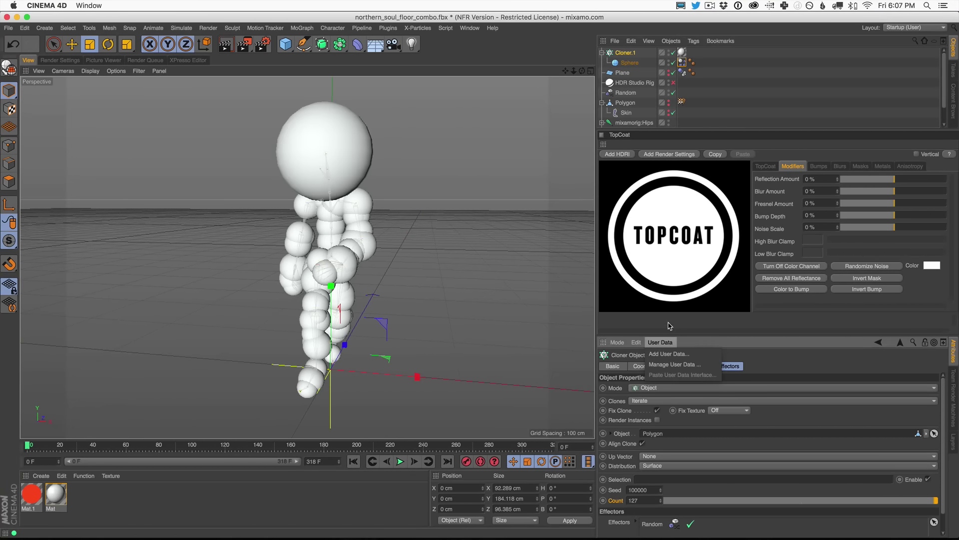
click(670, 326)
click(603, 148)
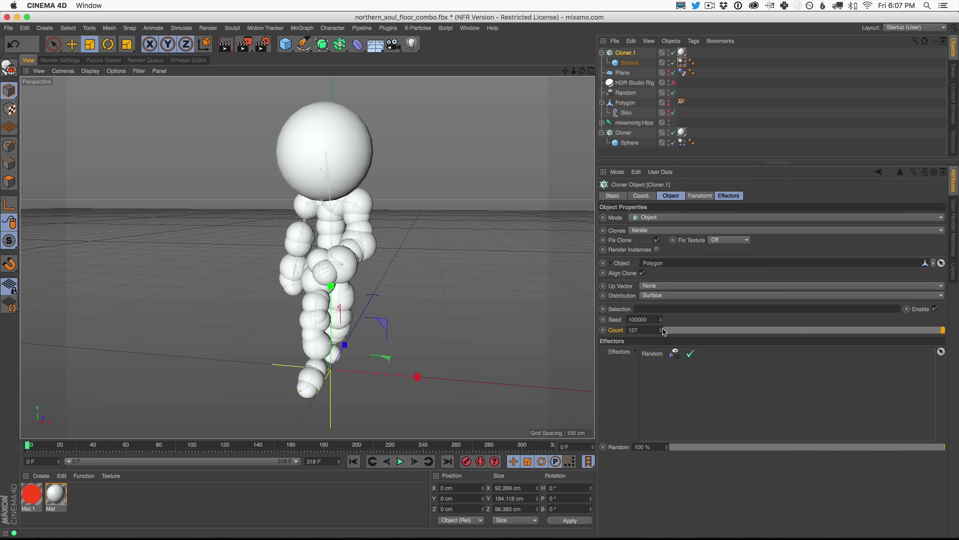
Step: Set the duplicate cloner's Count to 0 and keyframe it at frame 0
drag(662, 333, 611, 326)
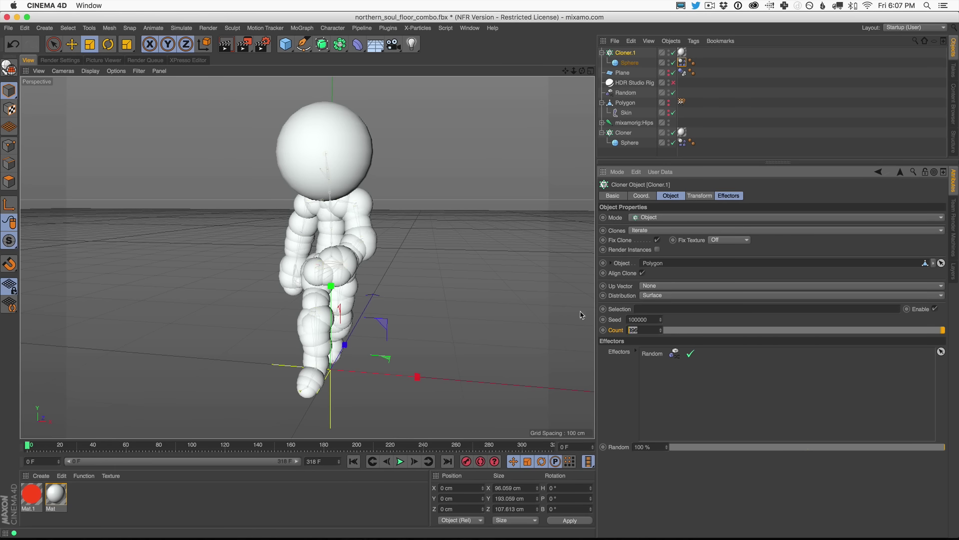
text(0)
key(Return)
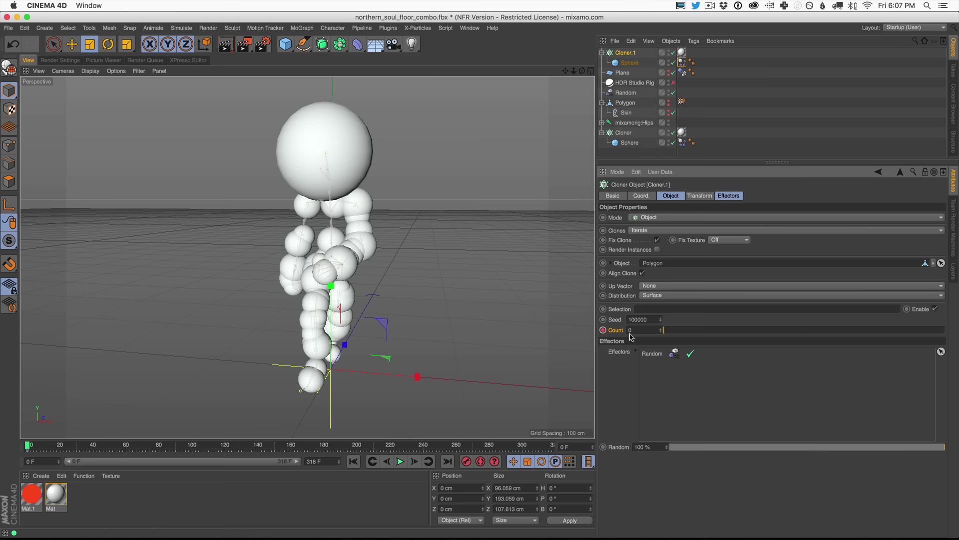
Step: Keyframe the duplicate cloner's Count at 2000 on frame 318 with Render Instances enabled, and play the animation from the start
drag(47, 448, 617, 449)
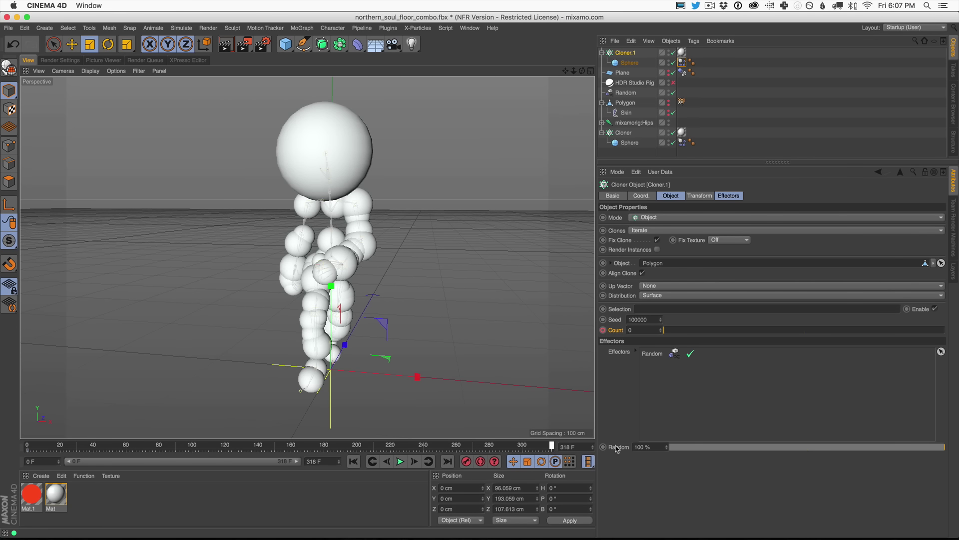
click(654, 330)
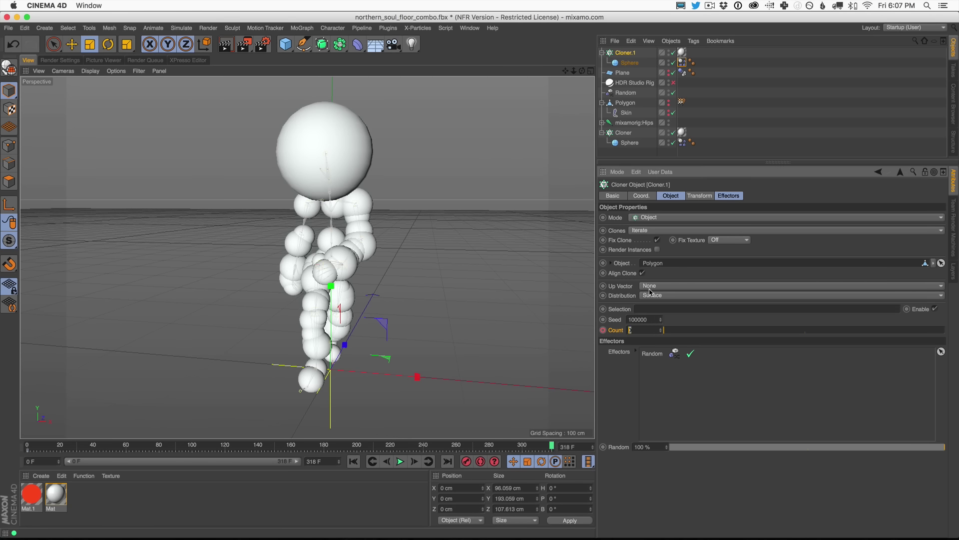
key(Return)
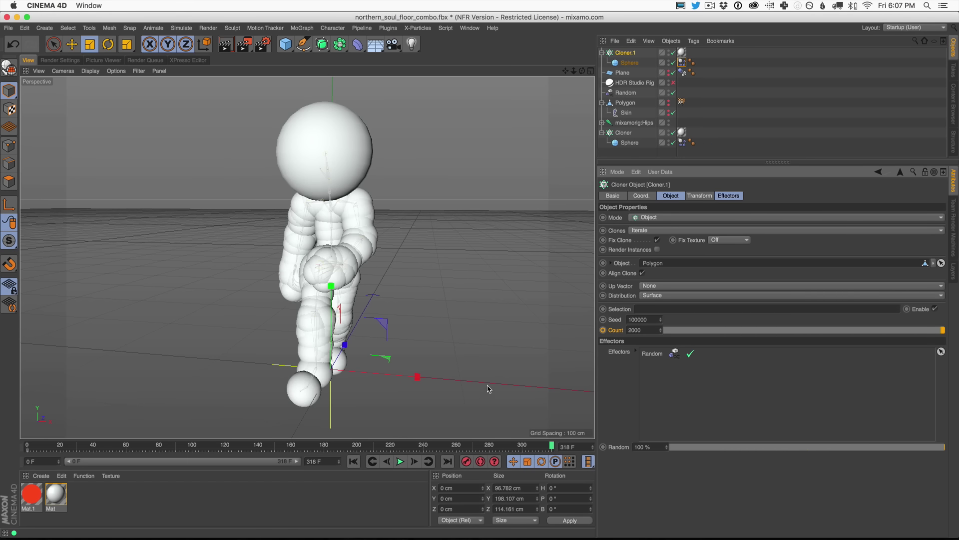
click(657, 250)
mouse_move(943, 330)
mouse_down()
mouse_move(664, 330)
mouse_move(944, 330)
mouse_up()
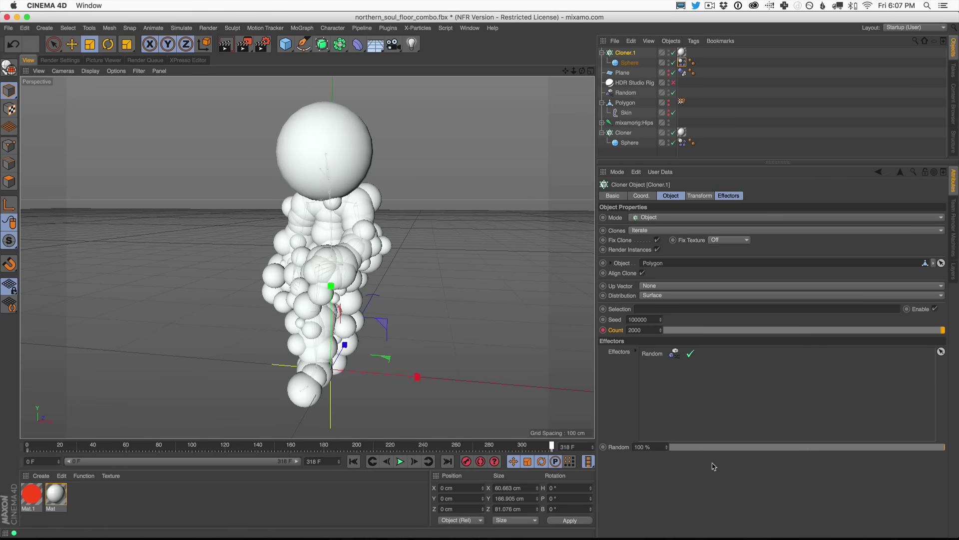
drag(552, 445, 28, 445)
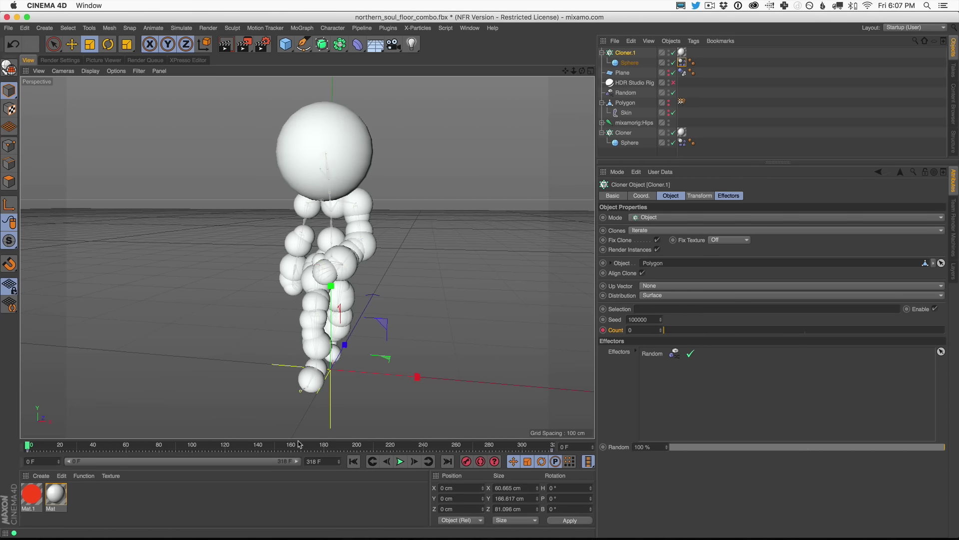
click(401, 462)
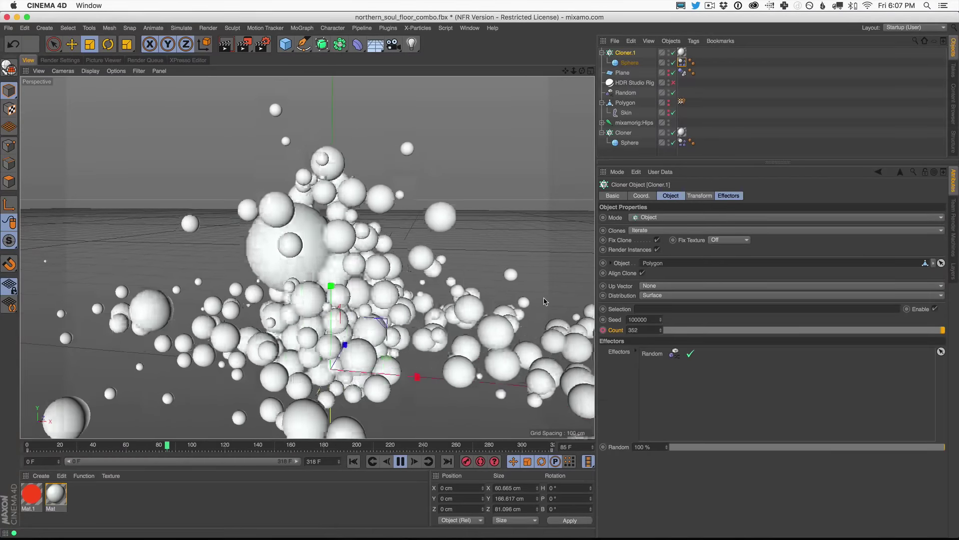
Step: Set the duplicate cloner's sphere radius to 2 cm and move that cloner below the original Cloner in the hierarchy
click(629, 63)
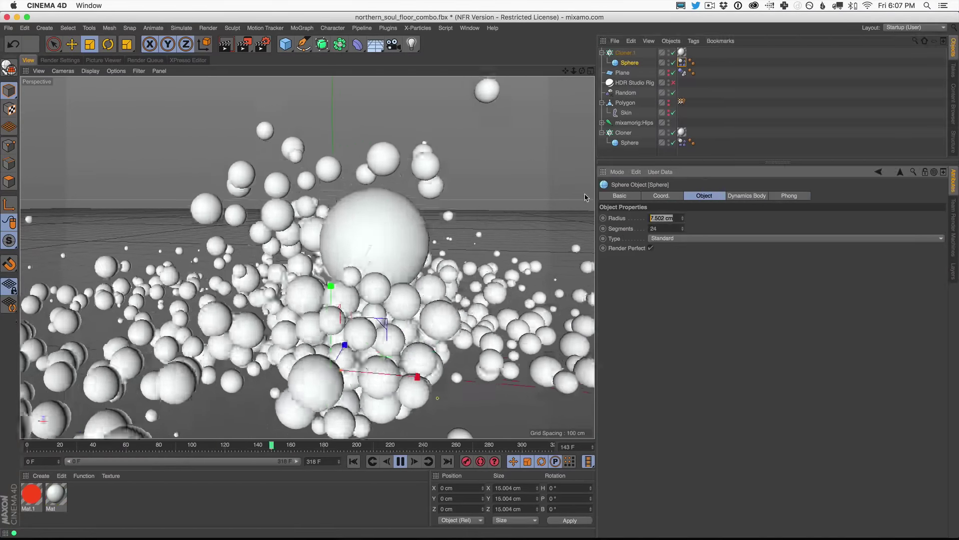
text(2)
key(Return)
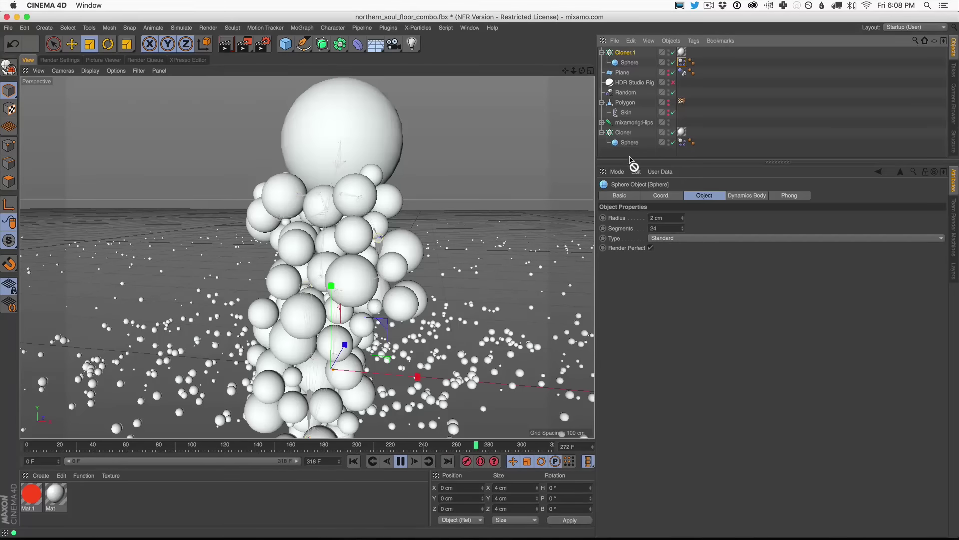
drag(631, 161, 633, 153)
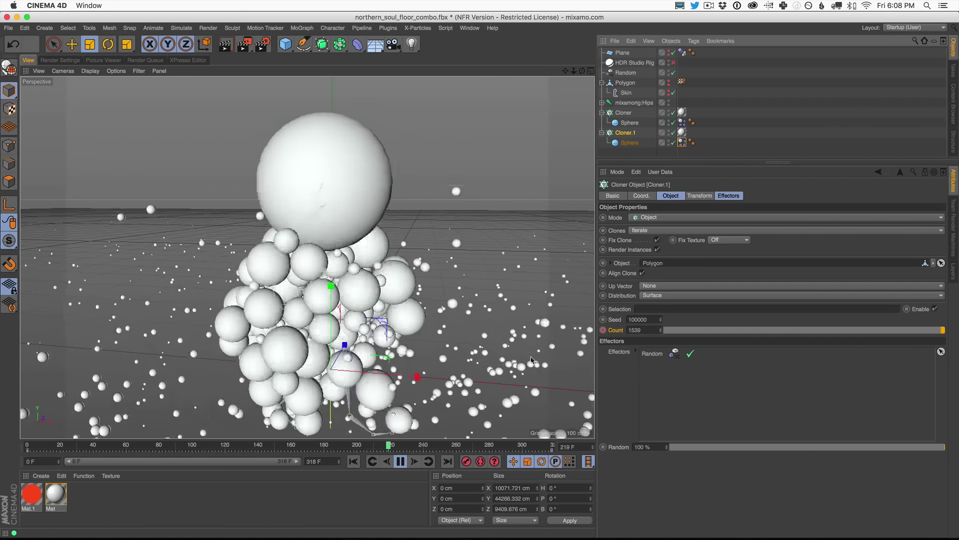
Step: Set the collision Friction to 80% in the Plane's Dynamics Body tag and stop the playback
click(682, 52)
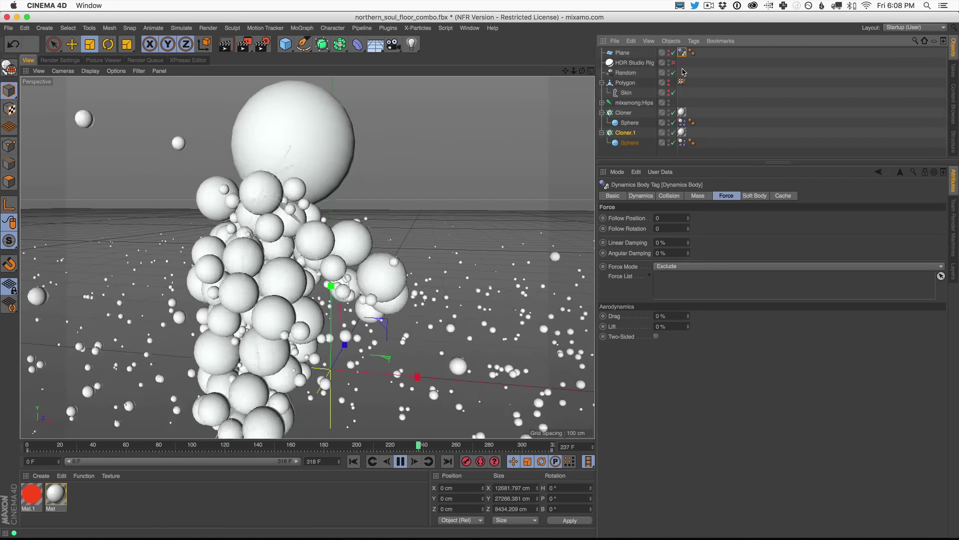
click(698, 196)
click(669, 195)
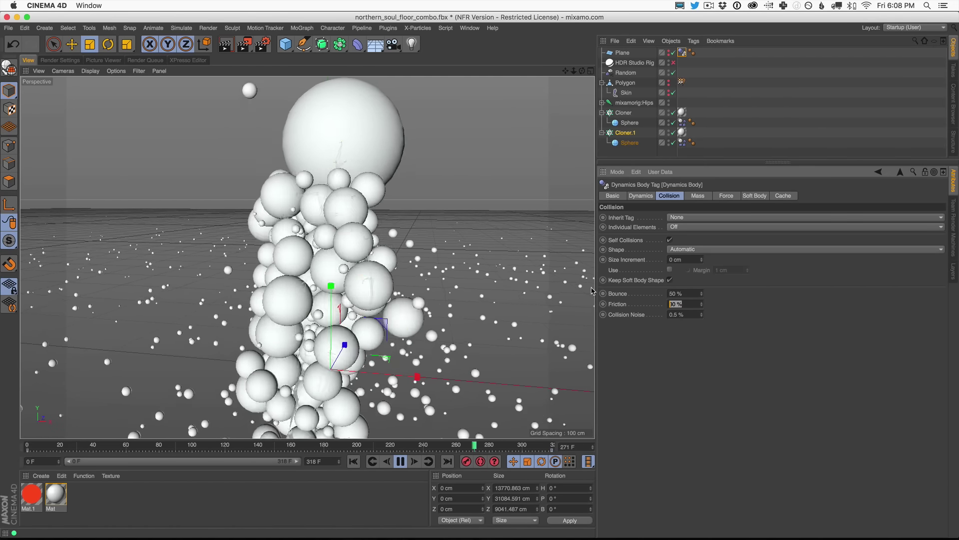
text(80)
key(Return)
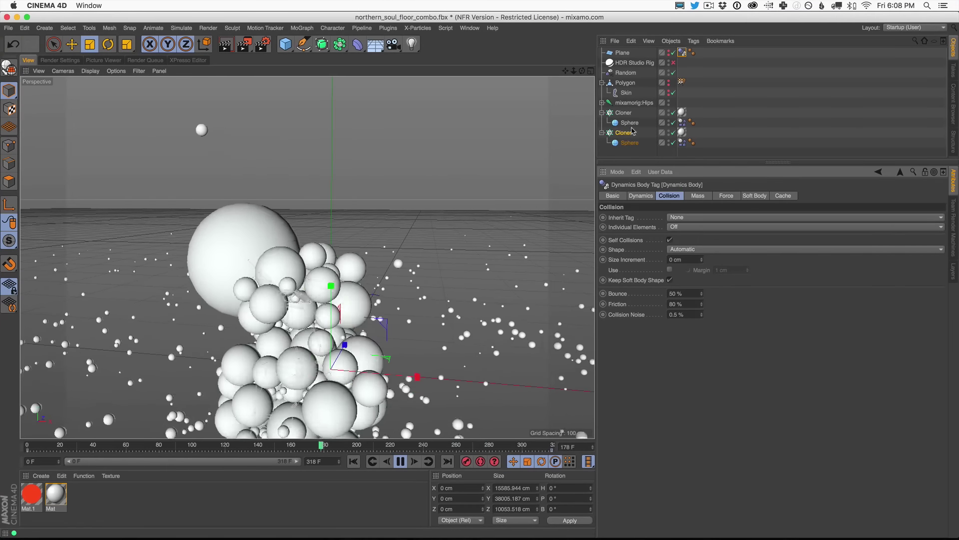
click(350, 505)
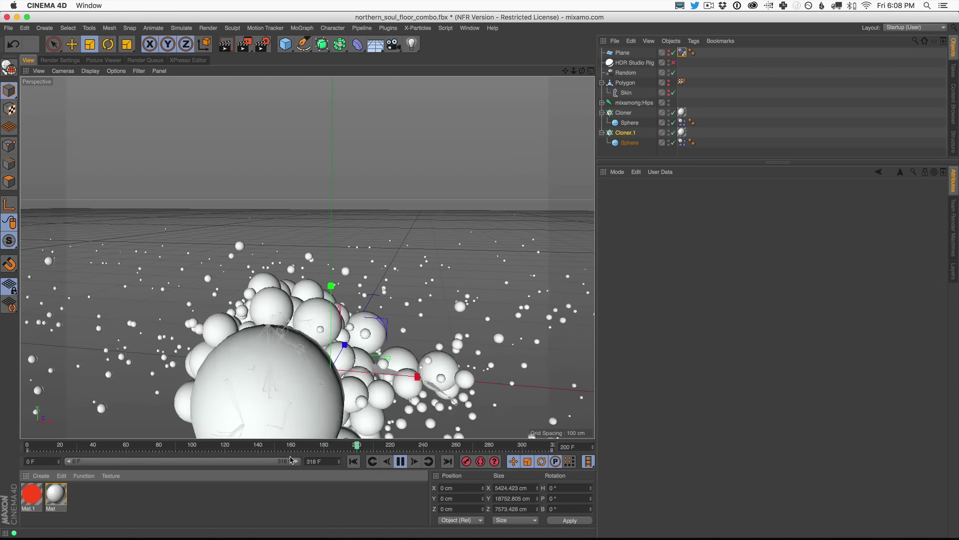
click(402, 461)
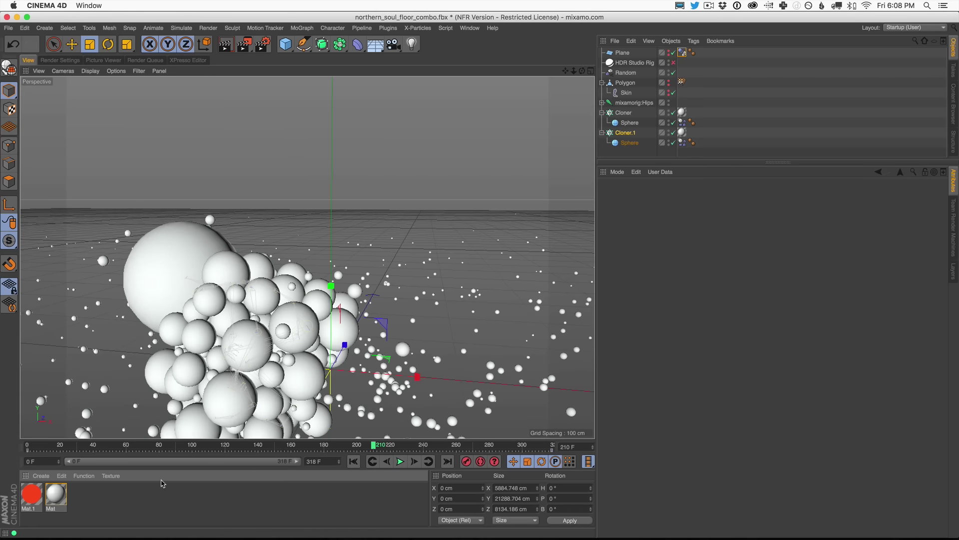
Step: Create a new material with the Color channel disabled and the Luminance channel enabled
click(40, 476)
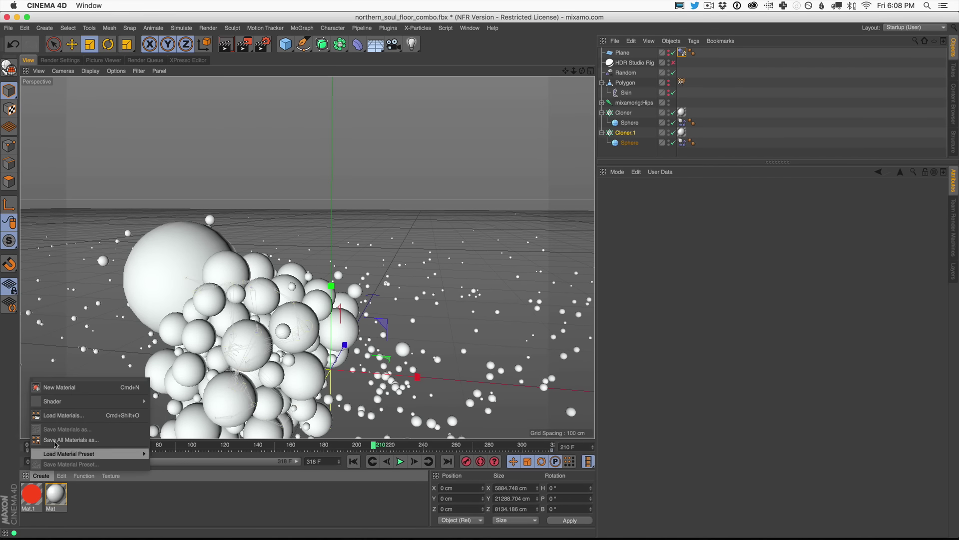
click(48, 385)
double_click(29, 493)
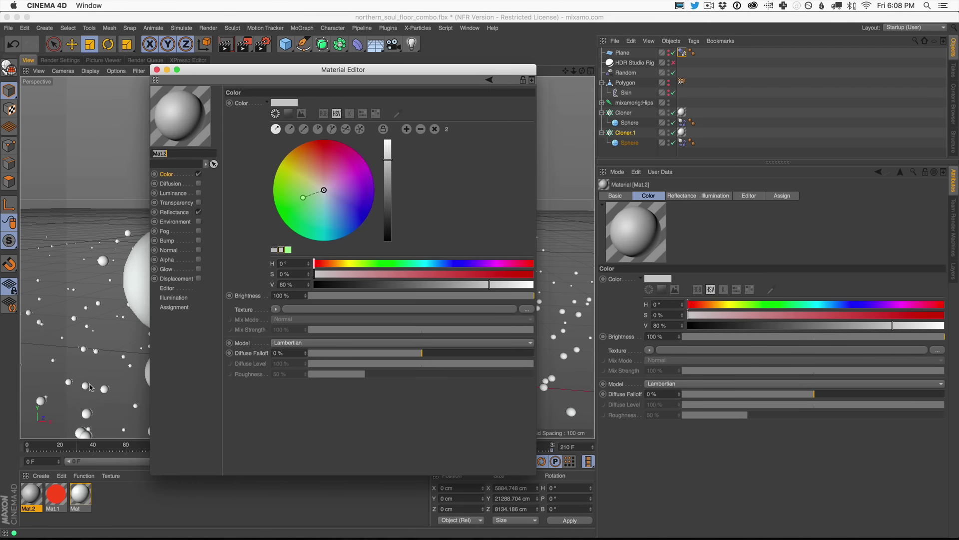
click(198, 174)
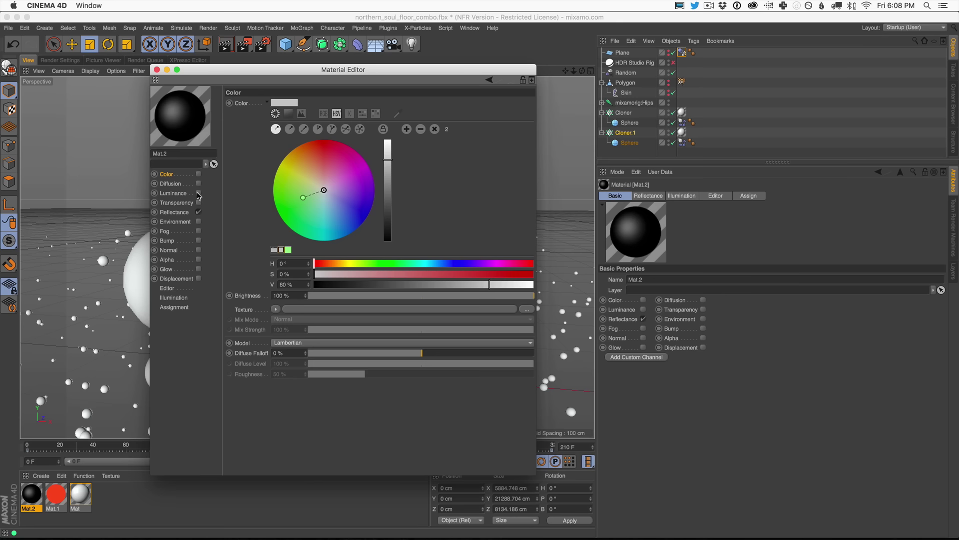
click(198, 194)
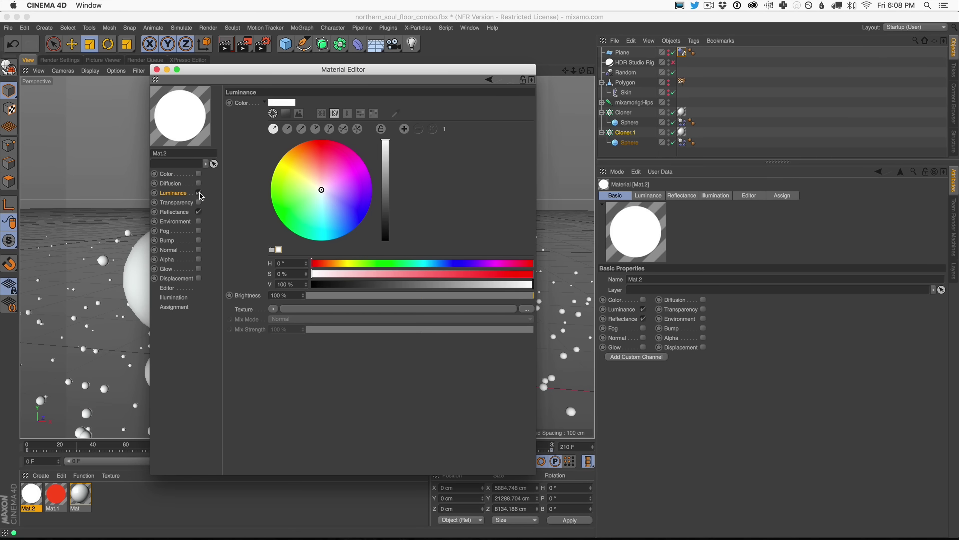
Step: Load the Variation effect shader as the new material's Luminance texture
click(273, 311)
mouse_move(299, 247)
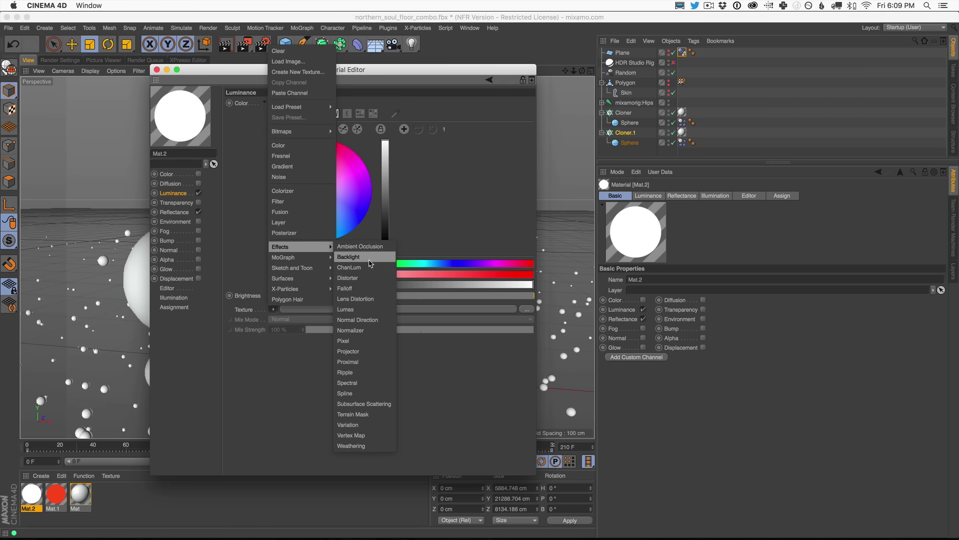
click(350, 424)
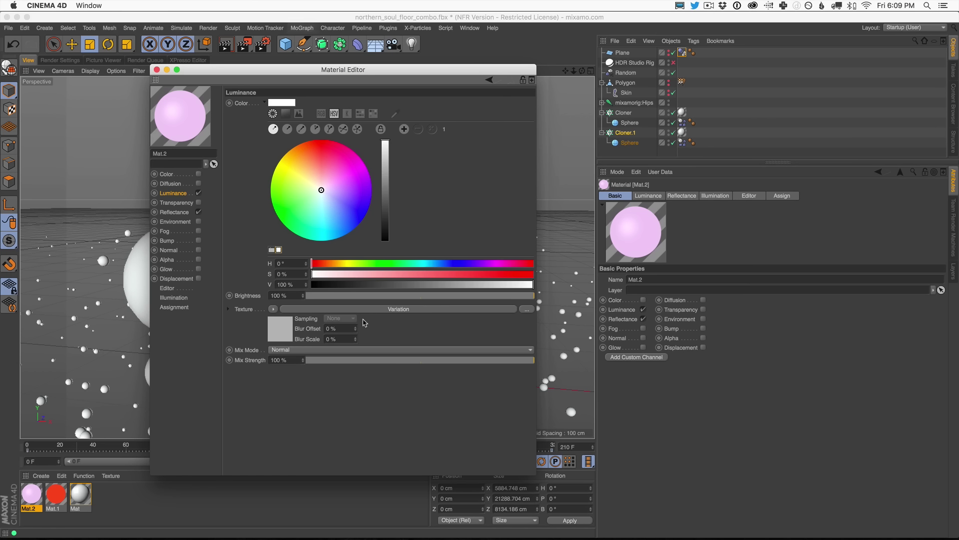
Step: Load the rainbow gradient preset into the Variation shader's Gradient in the new material's Luminance texture
click(360, 309)
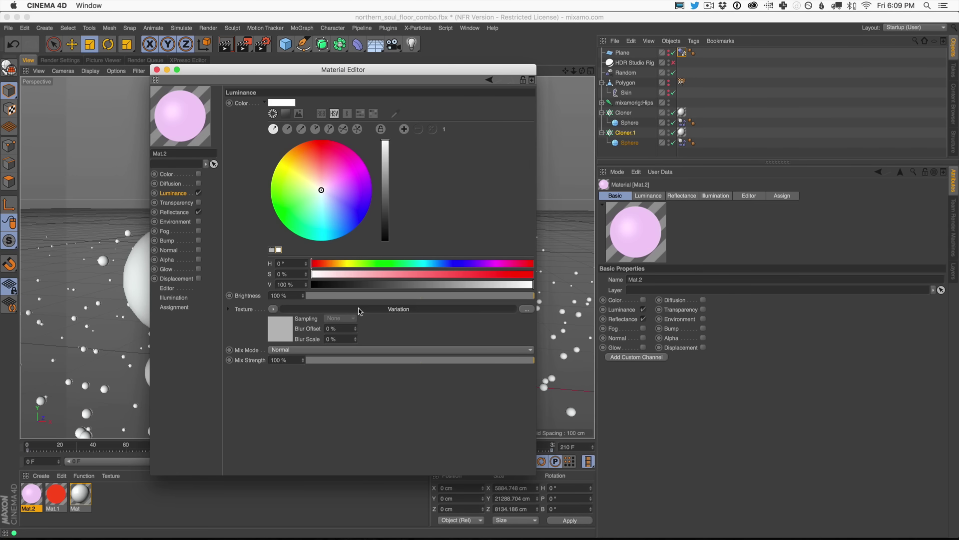
click(298, 308)
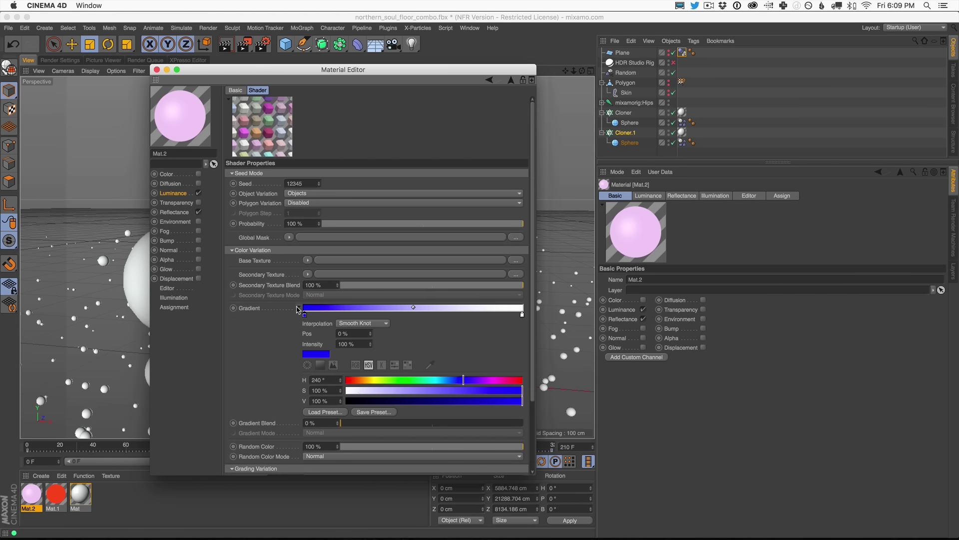
click(316, 412)
click(332, 287)
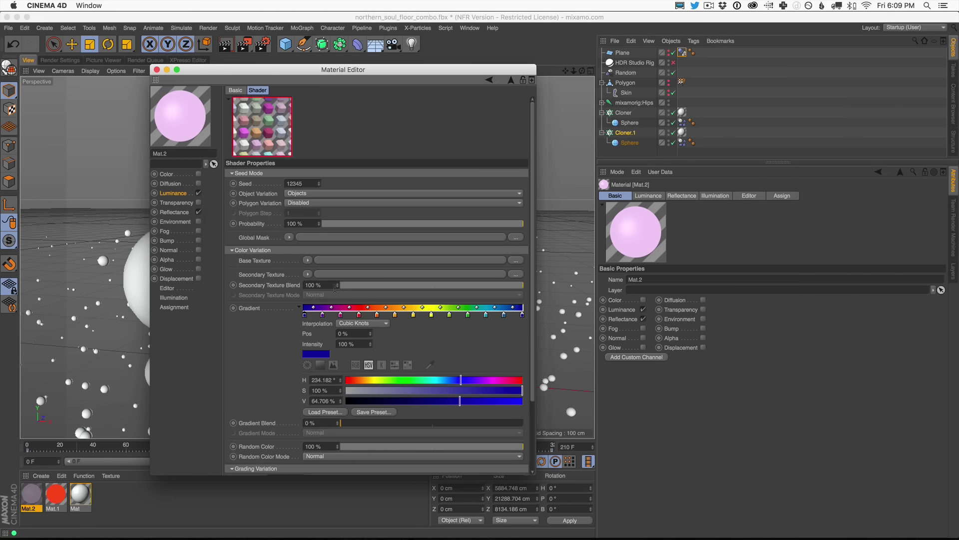
click(300, 308)
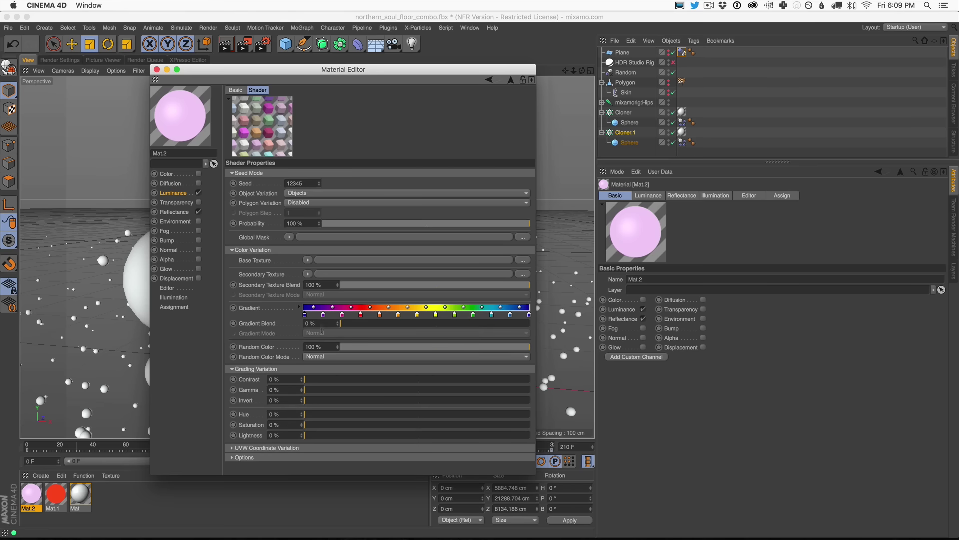
Step: Set the Variation shader's Random Color to 0%, Gradient Blend to 100% and Gradient Mode to Replace, and close the material editor
drag(353, 346, 531, 324)
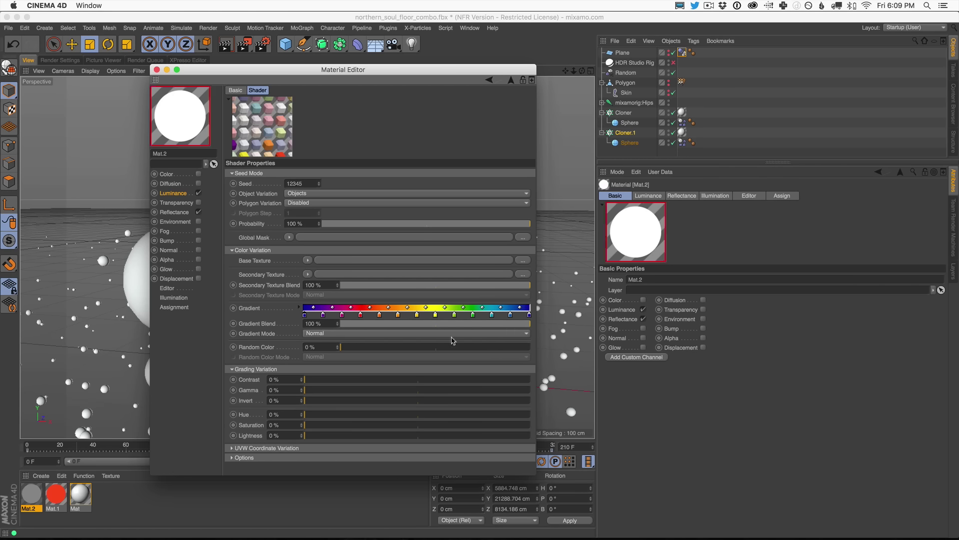
click(349, 334)
click(366, 232)
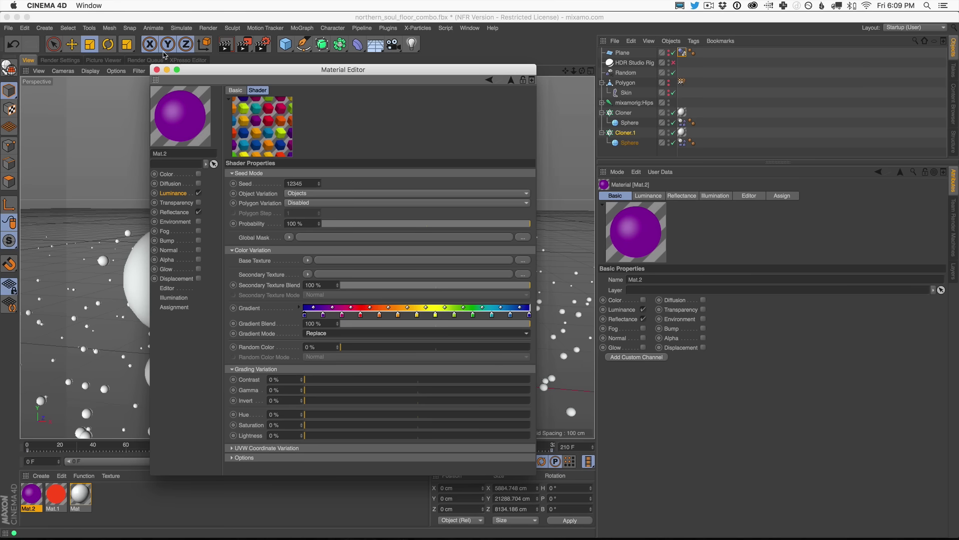
click(156, 70)
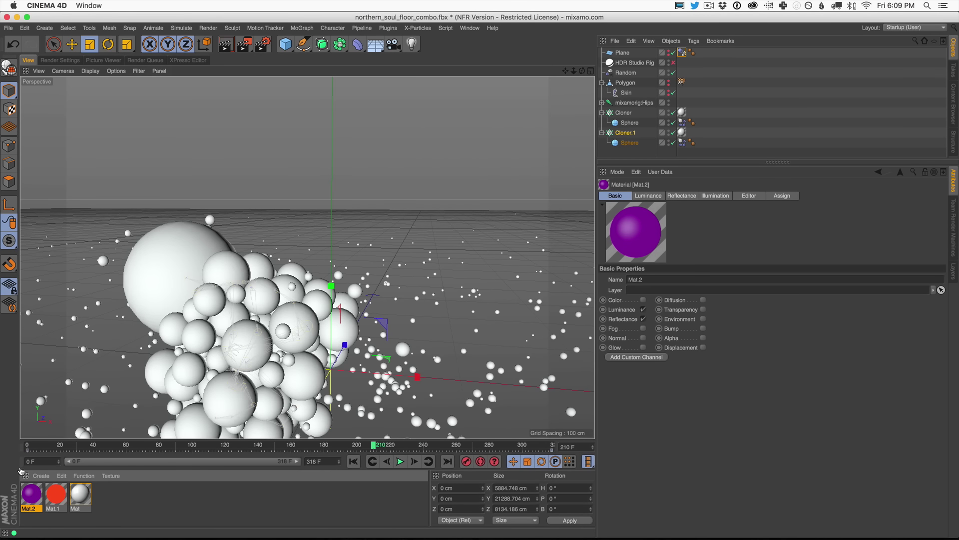
Step: Replace Cloner.1's material with Mat.2, enable the HDR Studio Rig, and render a preview of the view
mouse_move(27, 495)
mouse_down()
mouse_move(685, 151)
mouse_move(683, 133)
mouse_up()
click(231, 48)
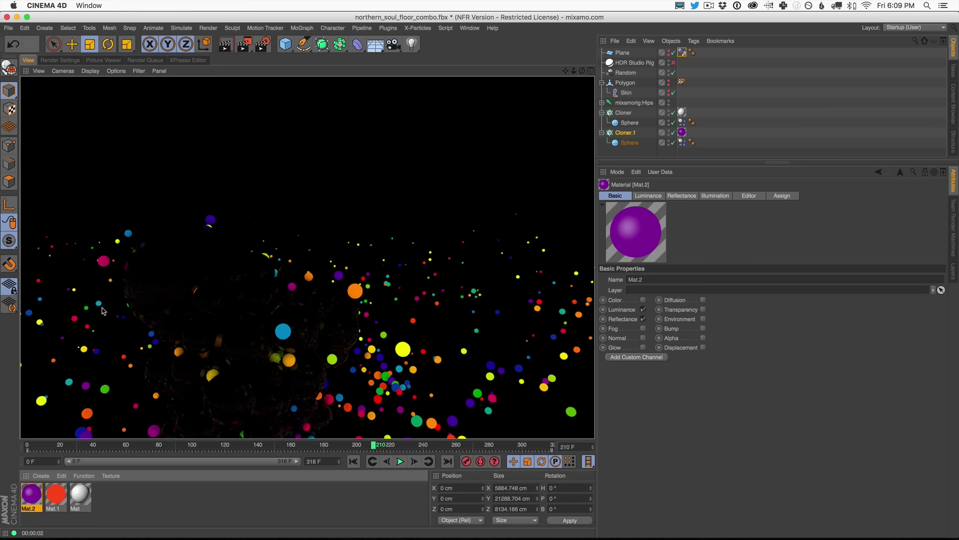
click(674, 63)
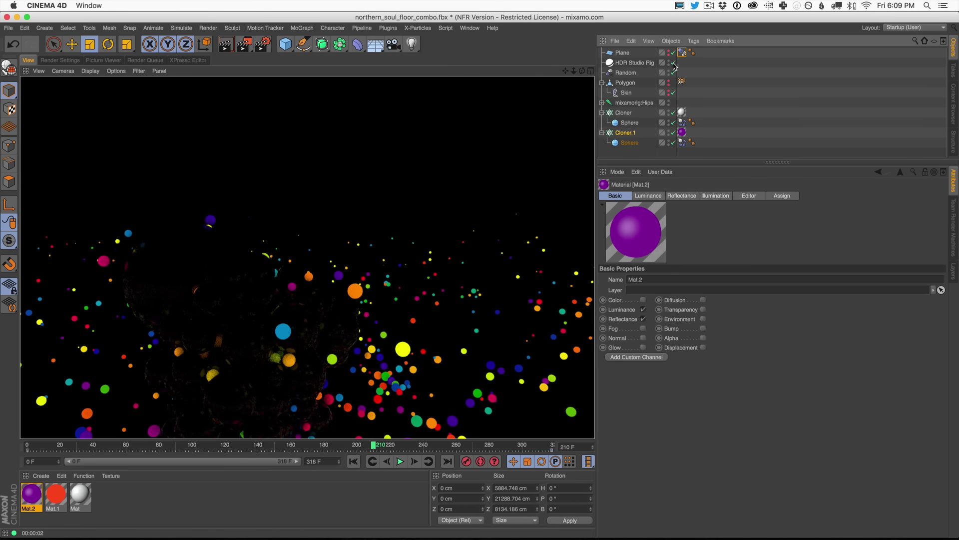
click(227, 46)
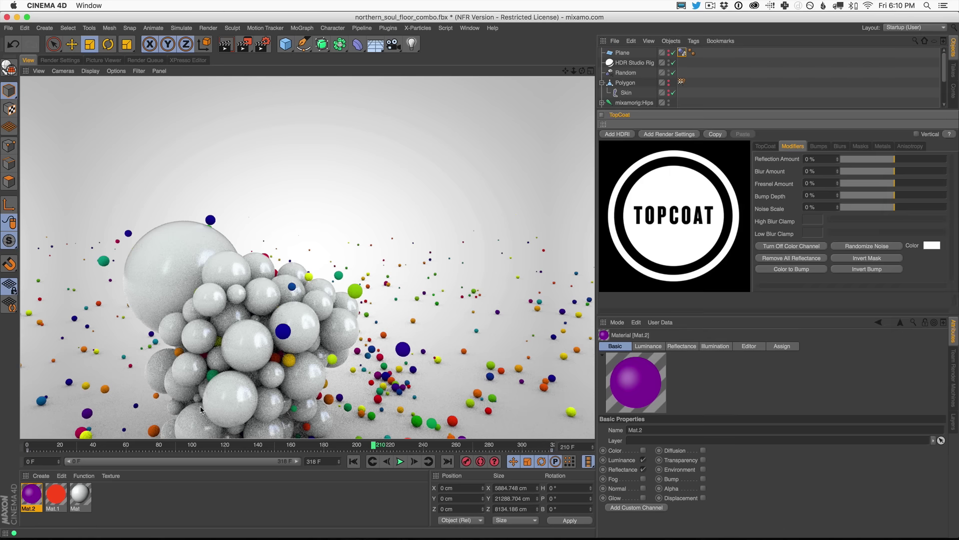
Step: Add Gloss and Lacquer TopCoat reflection layers to Mat.2 and render a preview
click(33, 498)
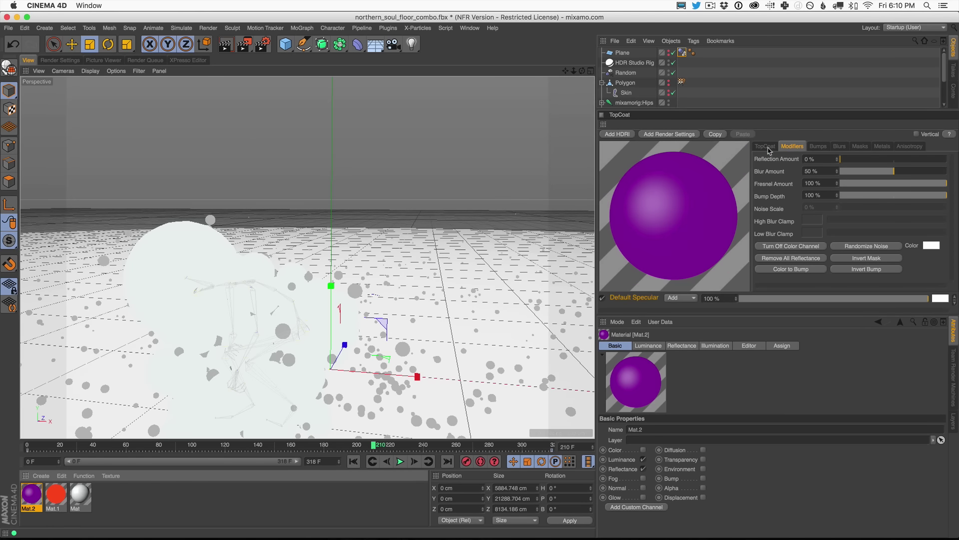
click(767, 146)
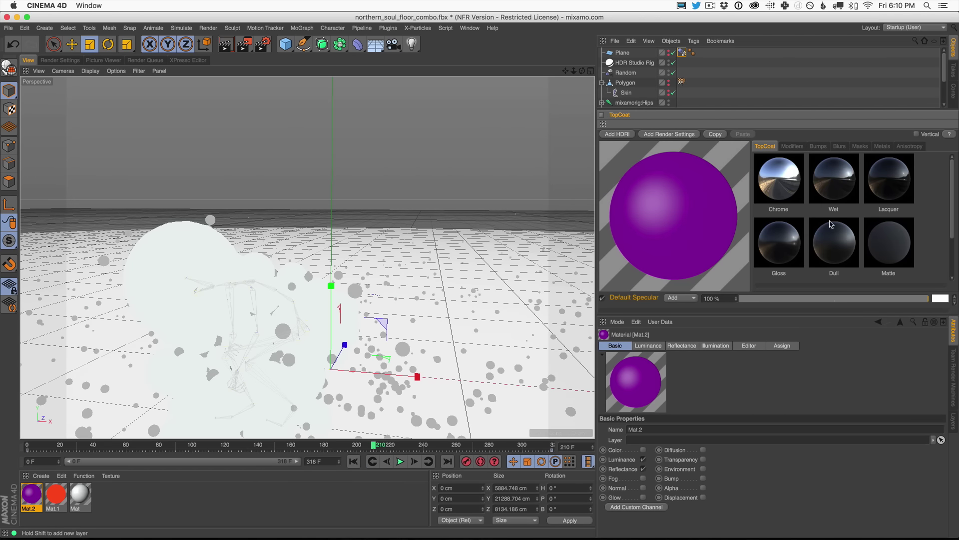
click(783, 252)
click(891, 181)
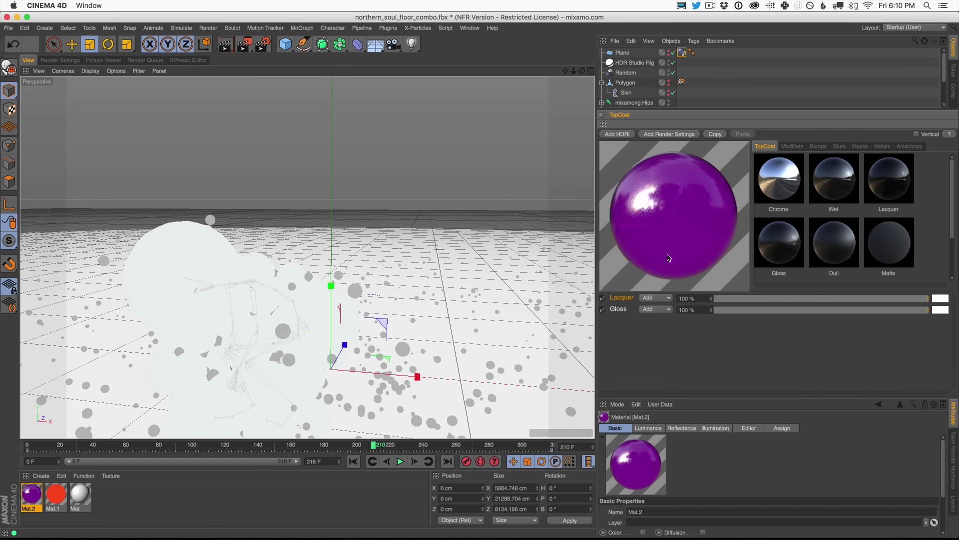
click(227, 45)
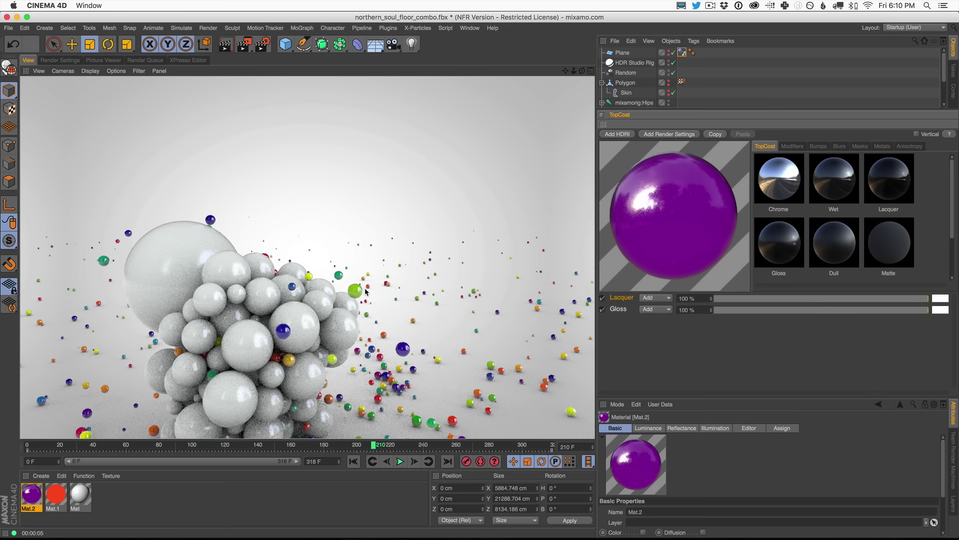
Step: Render a preview framing the whole sphere figure and the scattered small spheres on the floor
click(454, 375)
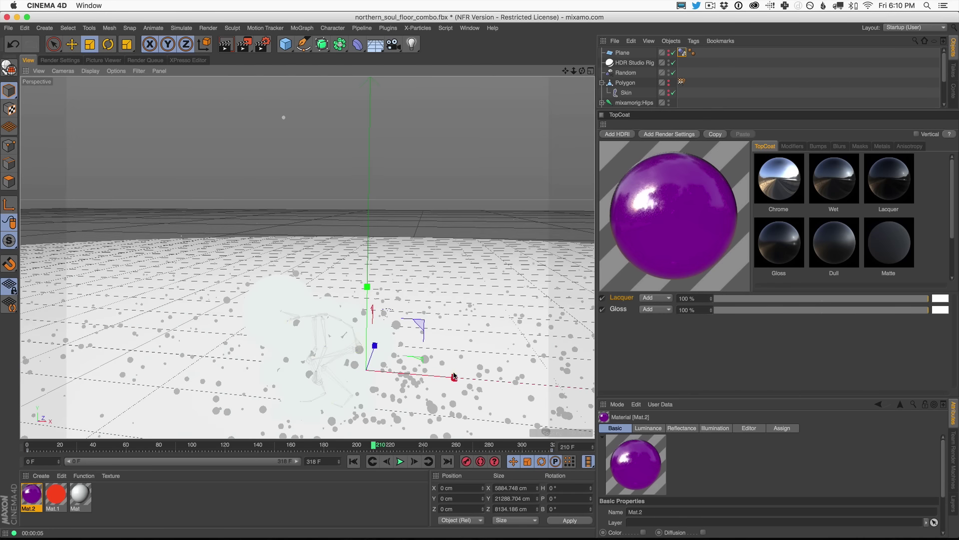
alt+middle_drag(367, 333, 350, 264)
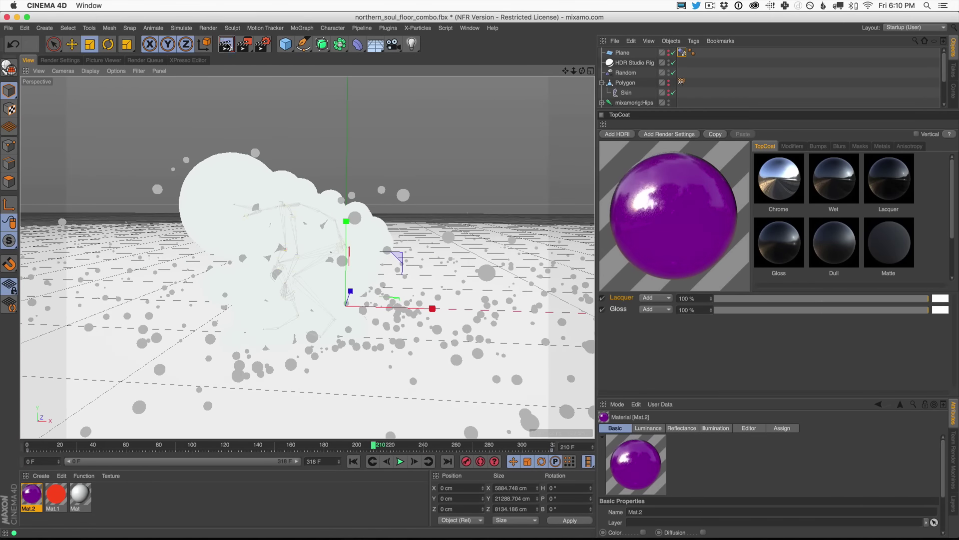
click(227, 45)
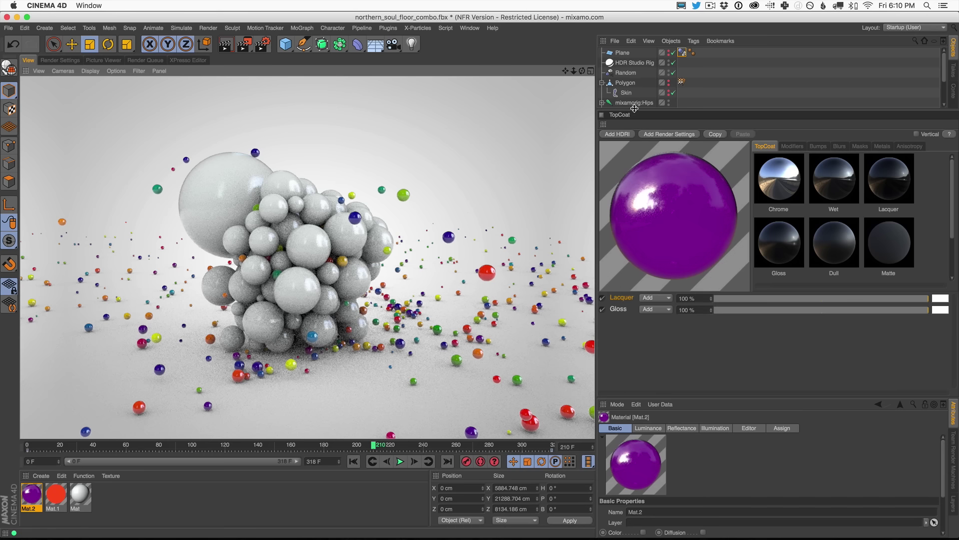
Step: Add a Capsule as a child of Cloner.1 and scale it down to about 11.8 × 23.5 × 11.8 cm
drag(634, 108, 634, 183)
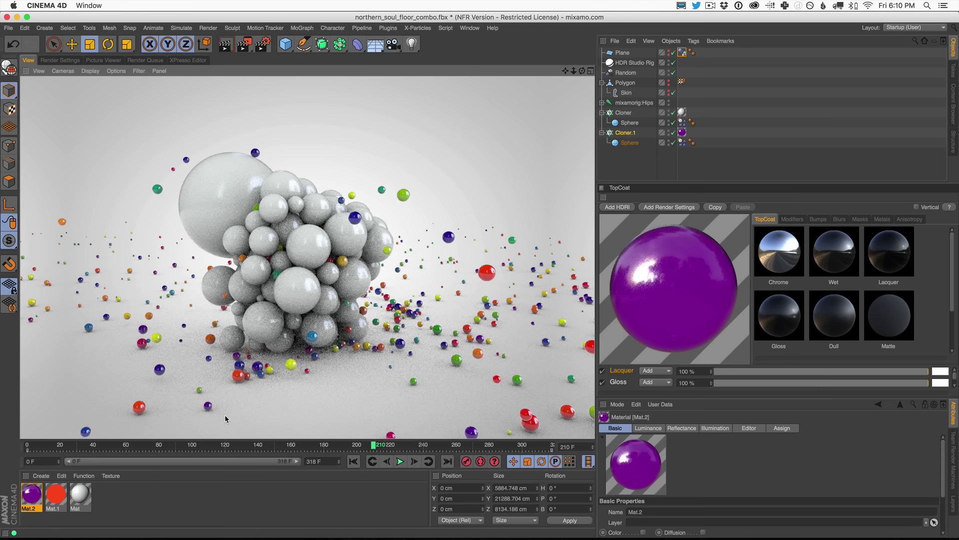
mouse_move(285, 44)
mouse_down()
mouse_move(433, 95)
mouse_move(383, 94)
mouse_up()
drag(623, 65, 622, 59)
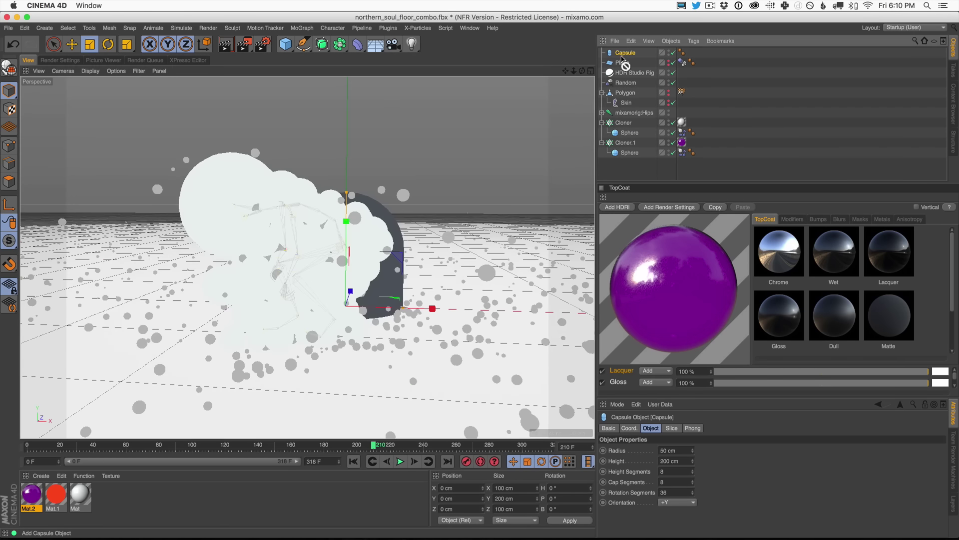
drag(636, 141, 631, 149)
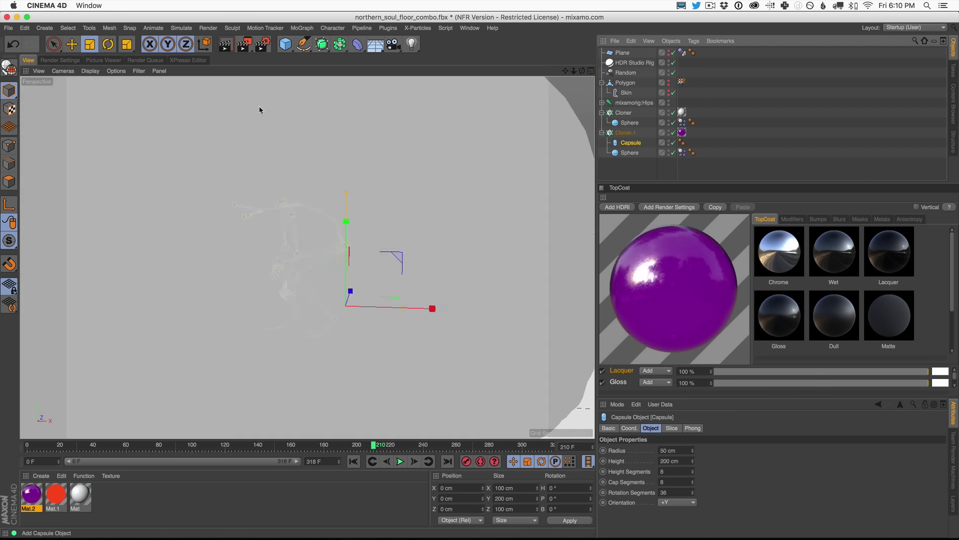
mouse_move(280, 240)
mouse_down()
mouse_move(176, 236)
mouse_move(199, 283)
mouse_up()
Step: Copy the small sphere's Dynamics Body tag to the Capsule, and replay the simulation from the first frame for a preview render
drag(691, 146, 629, 143)
click(354, 461)
click(400, 461)
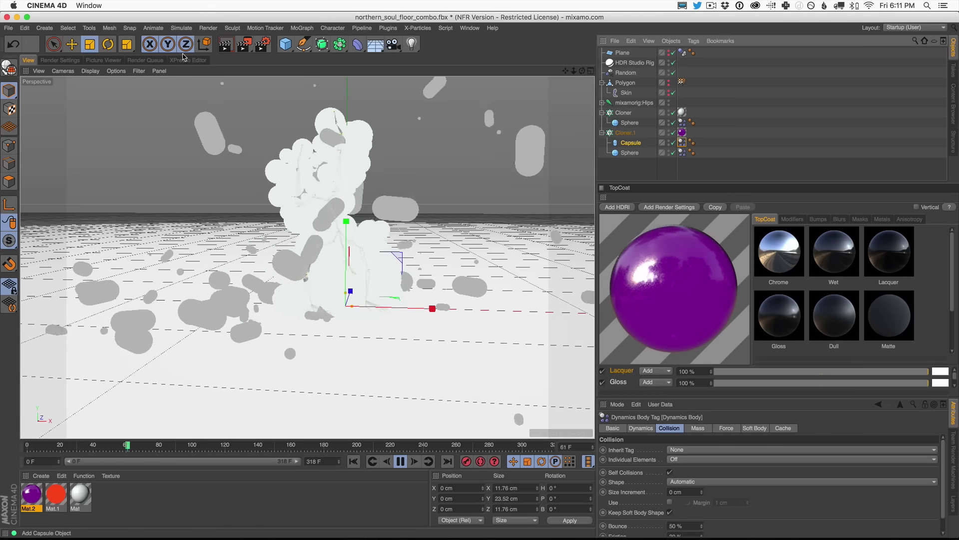
click(225, 46)
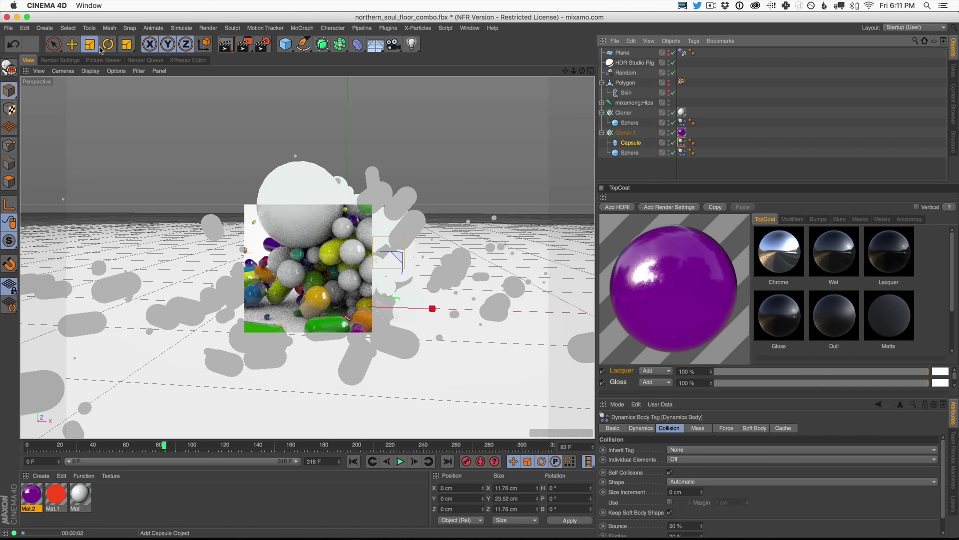
Step: Scale the Capsule down to about 5 × 10 × 5 cm and resume the simulation for another preview render
key(Escape)
key(ctrl+z)
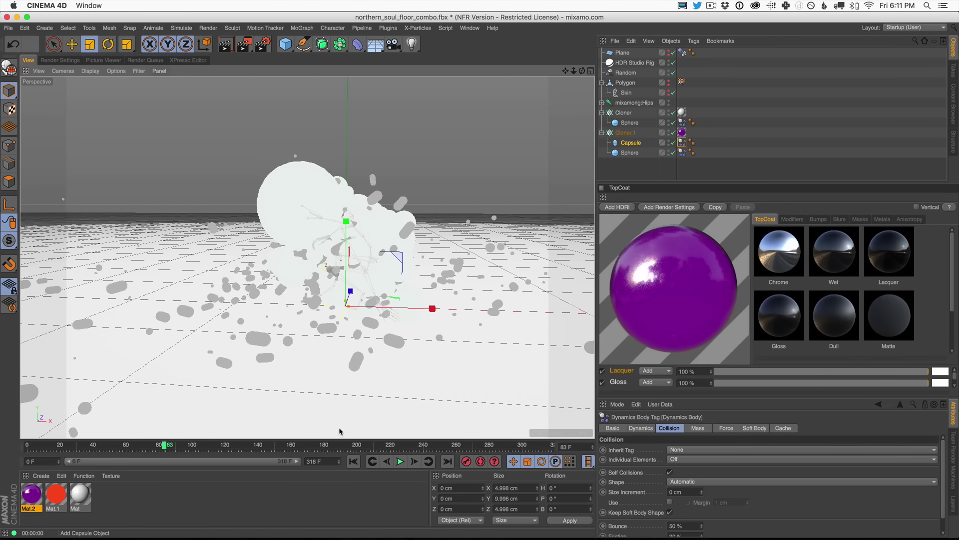
click(401, 461)
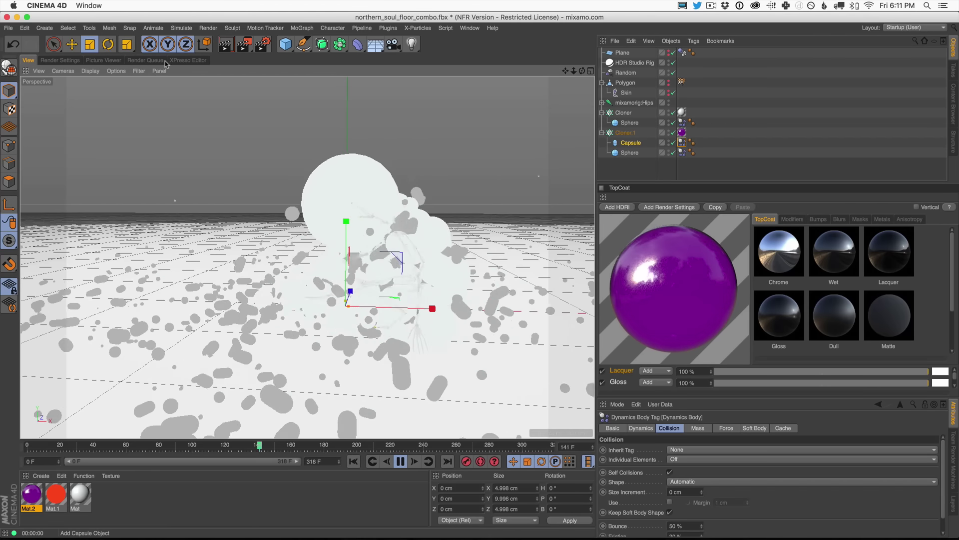
click(226, 46)
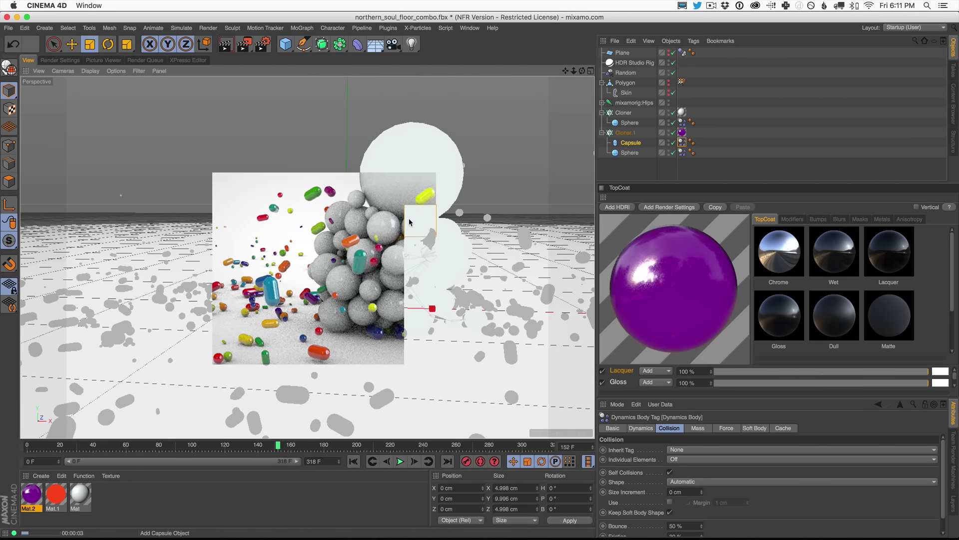
Step: Lower the HDR Studio Rig's Fill light to 7%
click(634, 63)
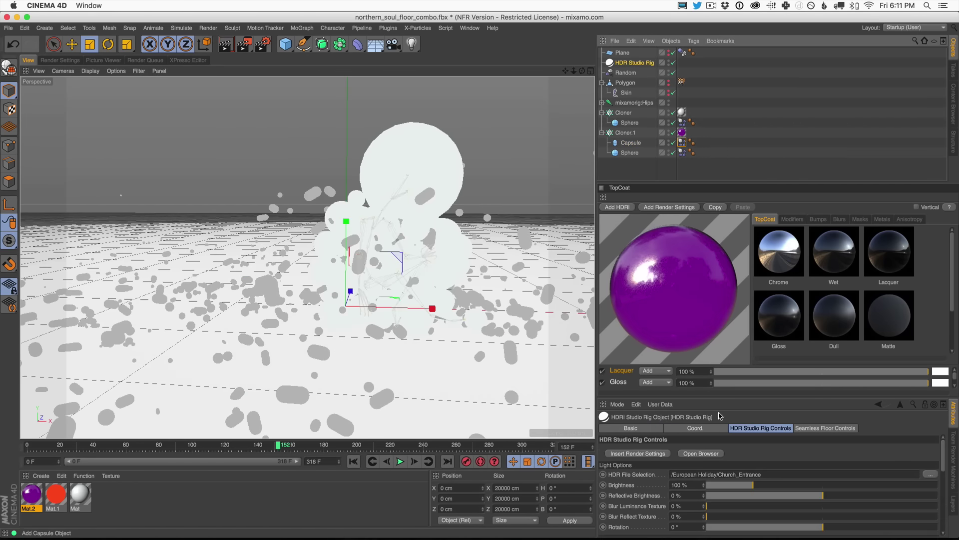
scroll(946, 450, down, 5)
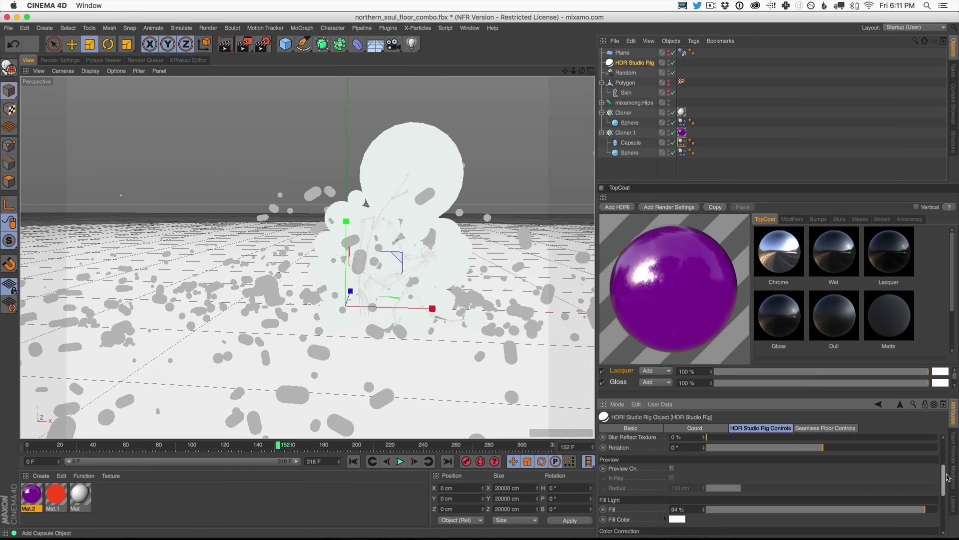
click(742, 489)
drag(741, 489, 723, 493)
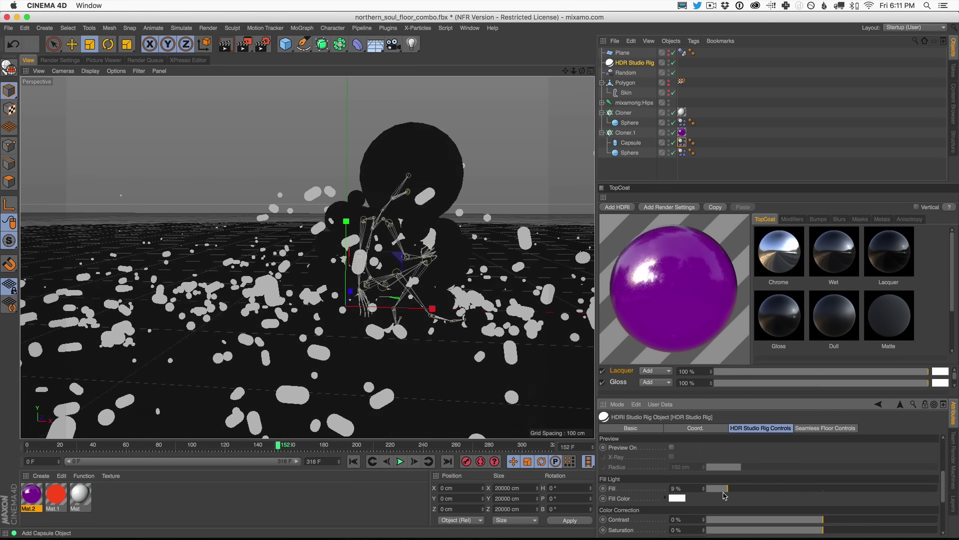
Step: Start an Interactive Render Region and enlarge it to cover the figure and most of the surrounding capsules
drag(251, 48, 295, 274)
drag(470, 156, 540, 102)
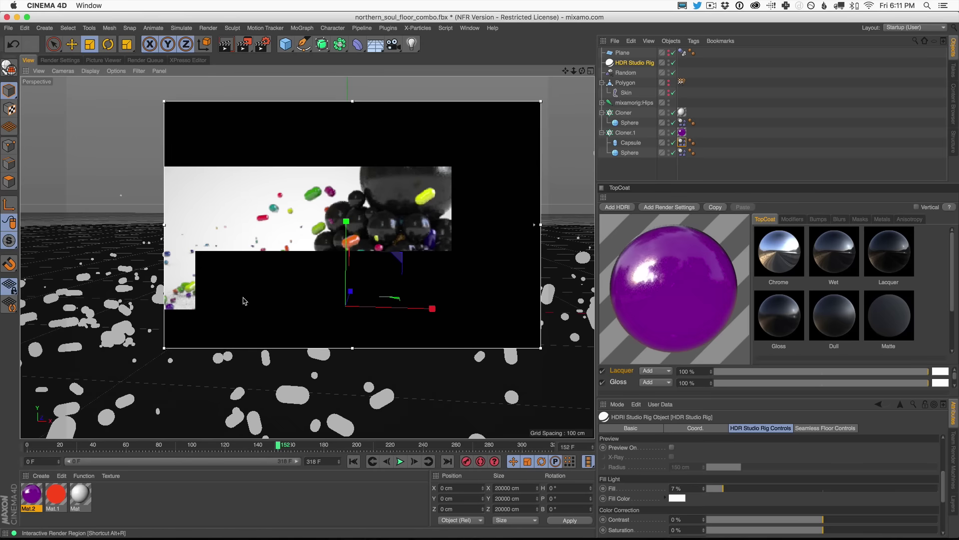
drag(164, 347, 59, 430)
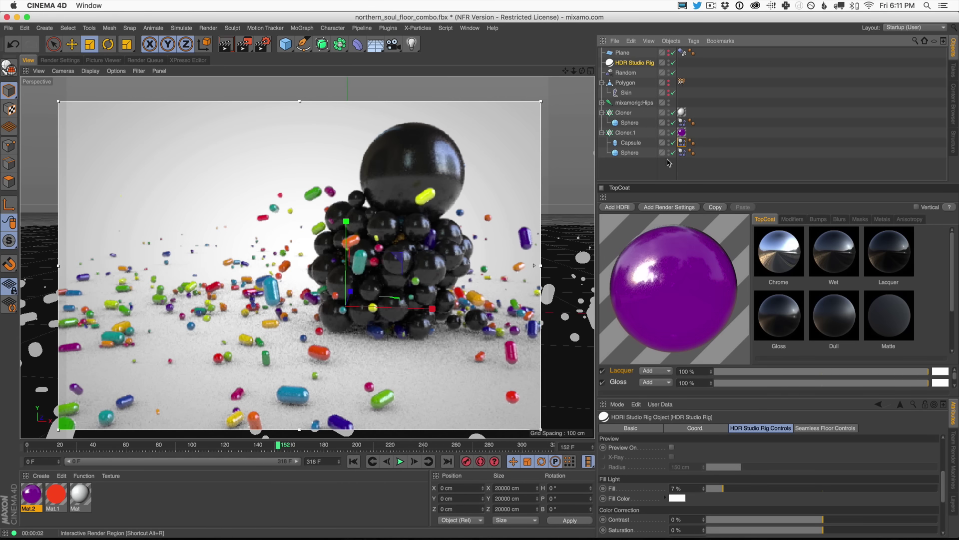
Step: Change both end knots of the HDR Studio Rig's Floor Gradient from white to near-black in the Seamless Floor settings
click(825, 427)
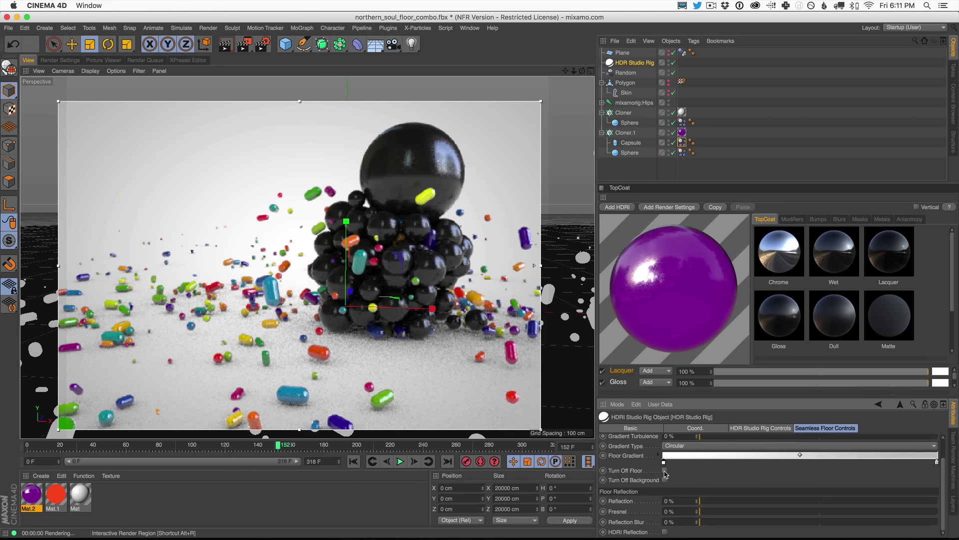
double_click(665, 463)
click(691, 463)
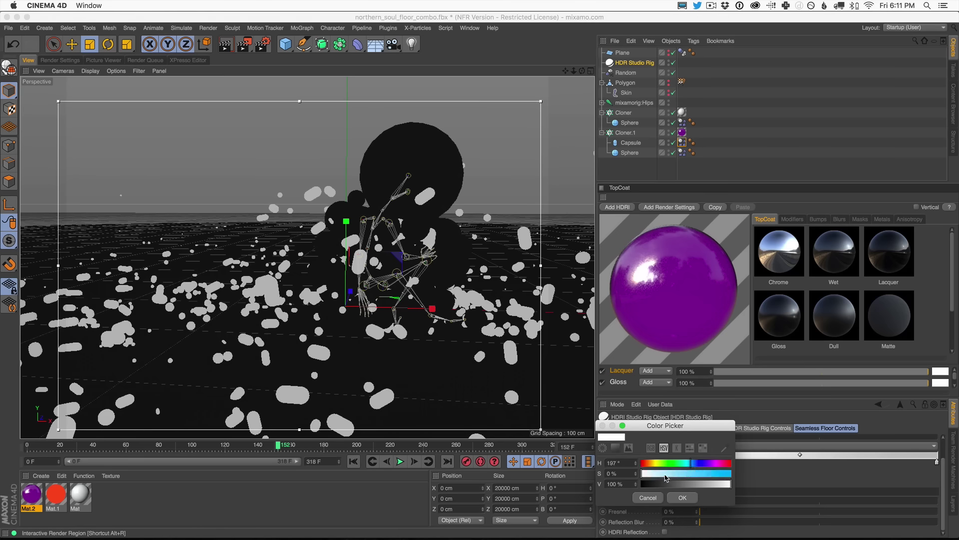
click(654, 473)
click(655, 484)
click(682, 499)
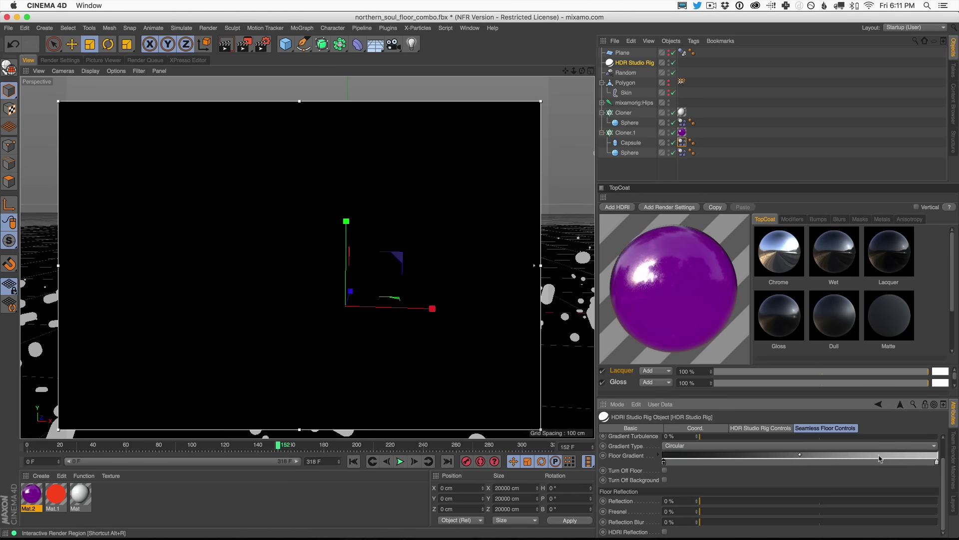
double_click(937, 461)
click(884, 484)
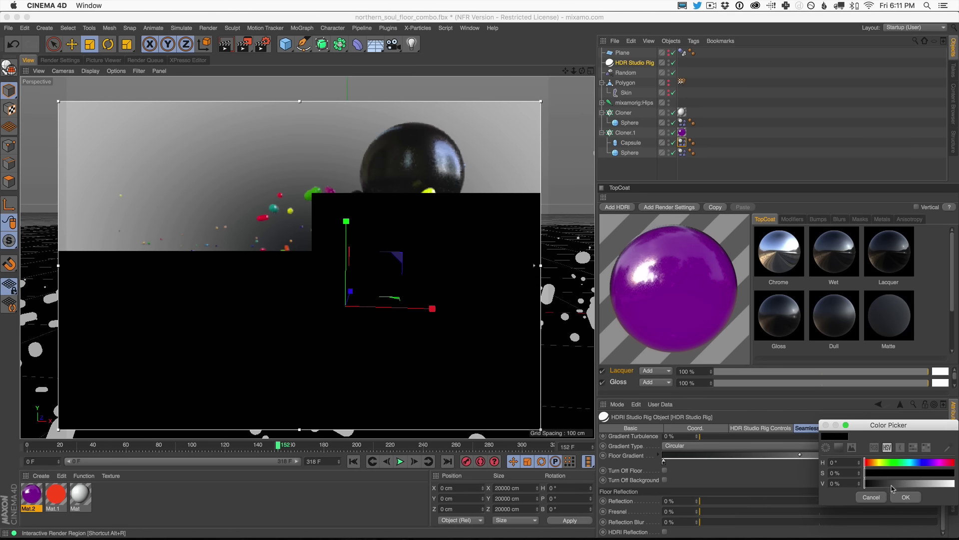
click(906, 496)
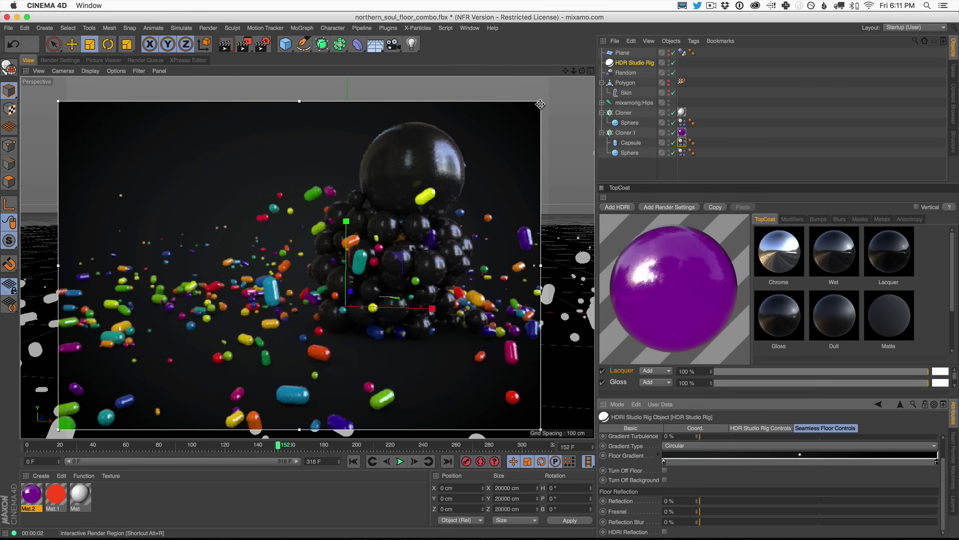
Step: Extend the interactive render region above the figure and replay the simulation from frame 0, pausing at frame 98 for a closer preview
drag(540, 104, 546, 77)
click(354, 461)
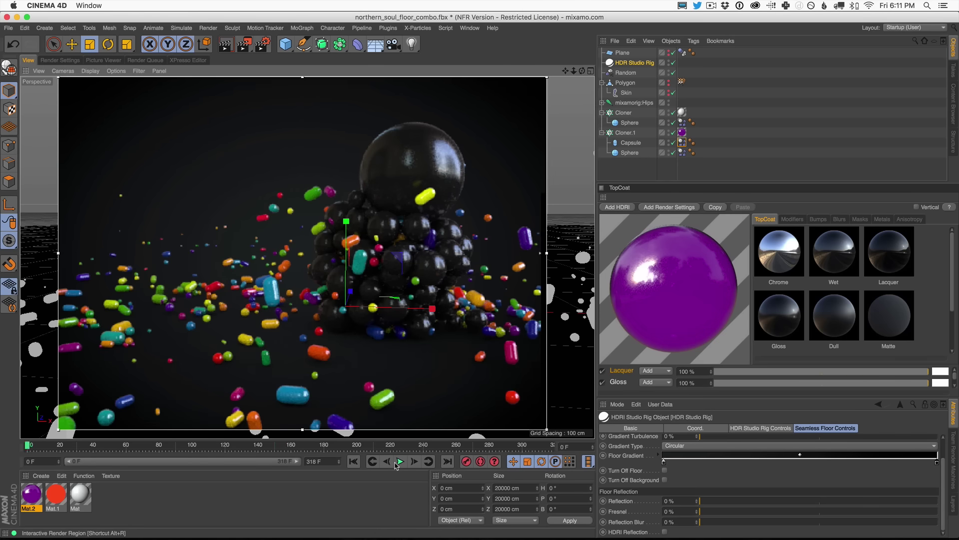
click(401, 461)
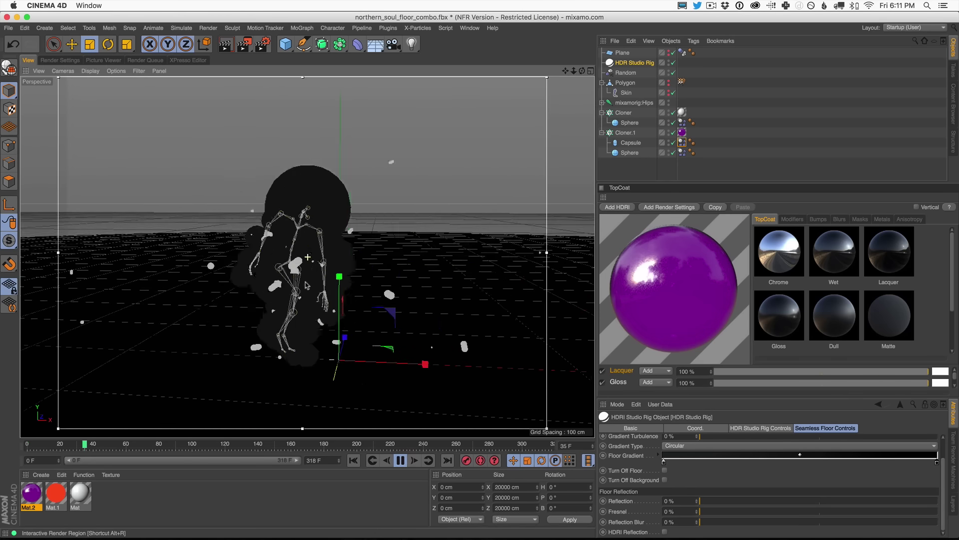
alt+drag(325, 225, 327, 263)
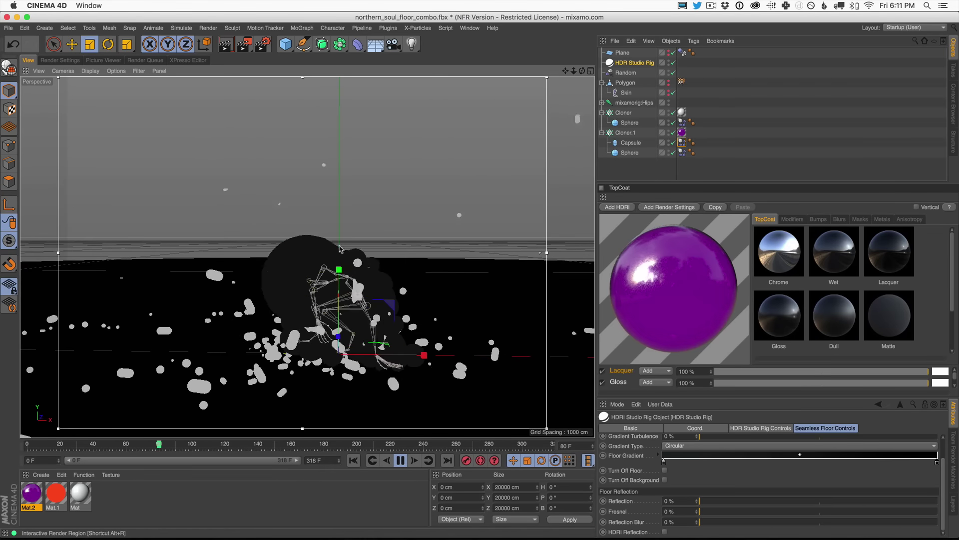
click(226, 46)
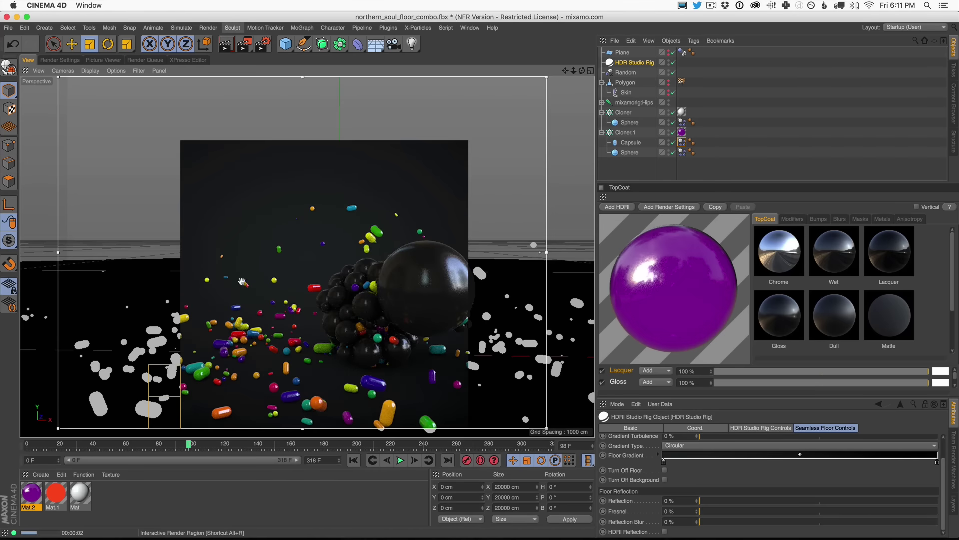
Step: Resume the simulation up to frame 182 and render the whole active view
click(400, 460)
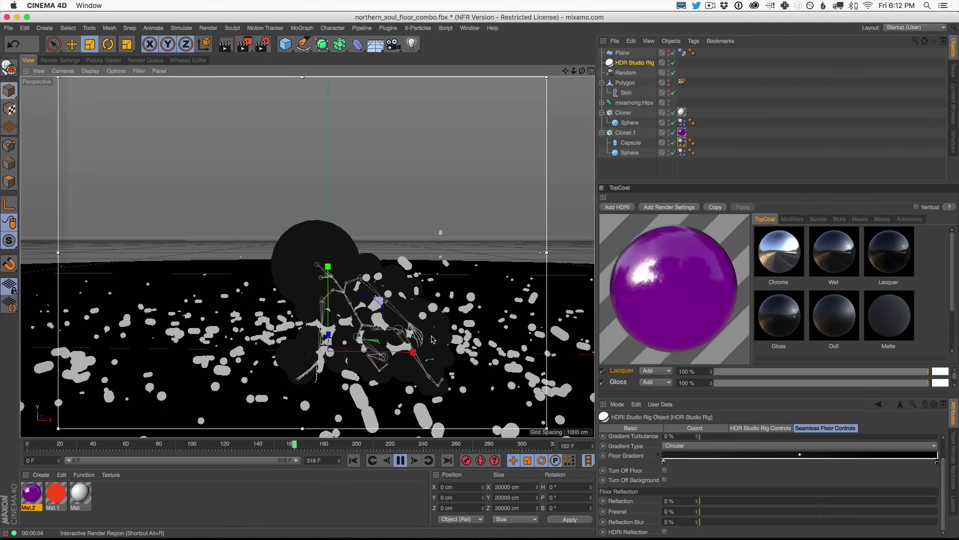
key(F8)
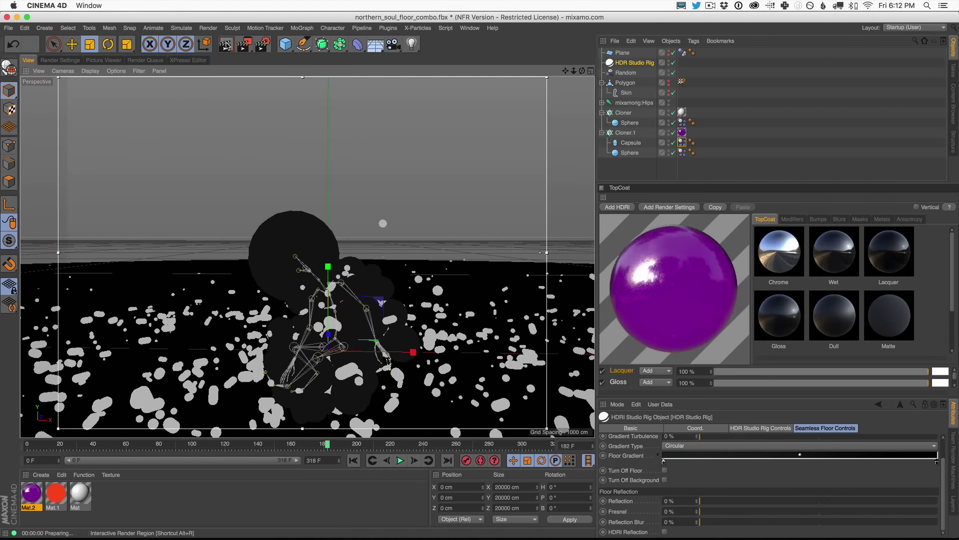
click(238, 43)
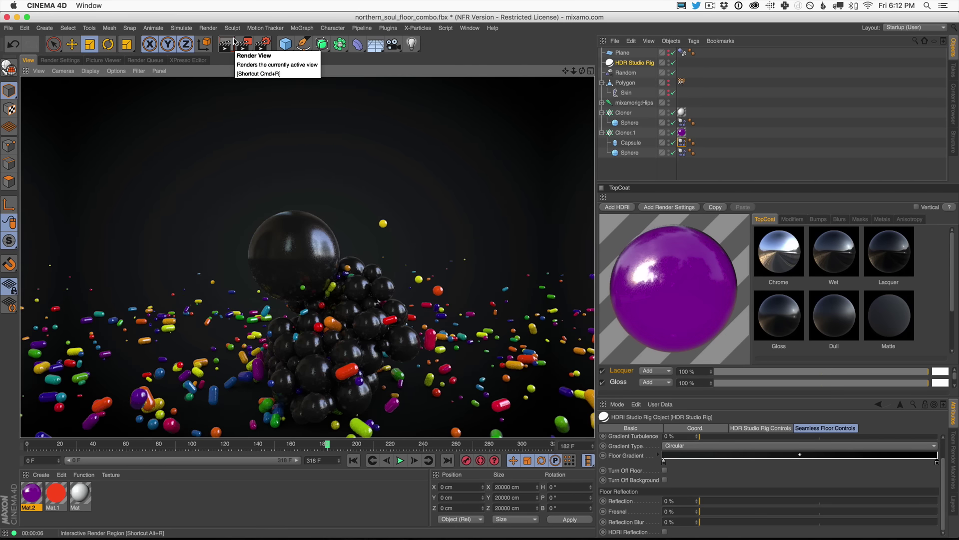
Step: Run the simulation on to frame 189 for another region preview, deselect the HDR Studio Rig and collapse the Cloner.1 hierarchy
click(400, 460)
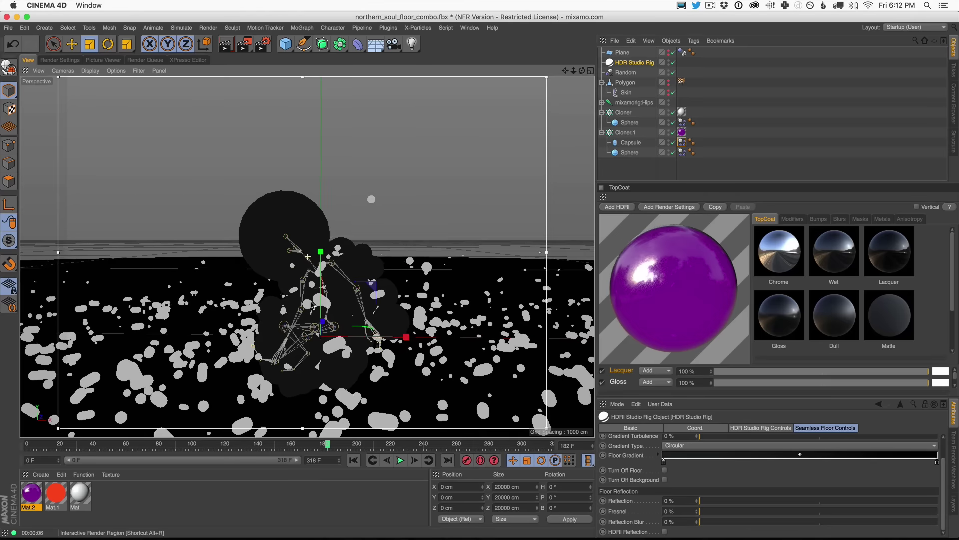
click(399, 461)
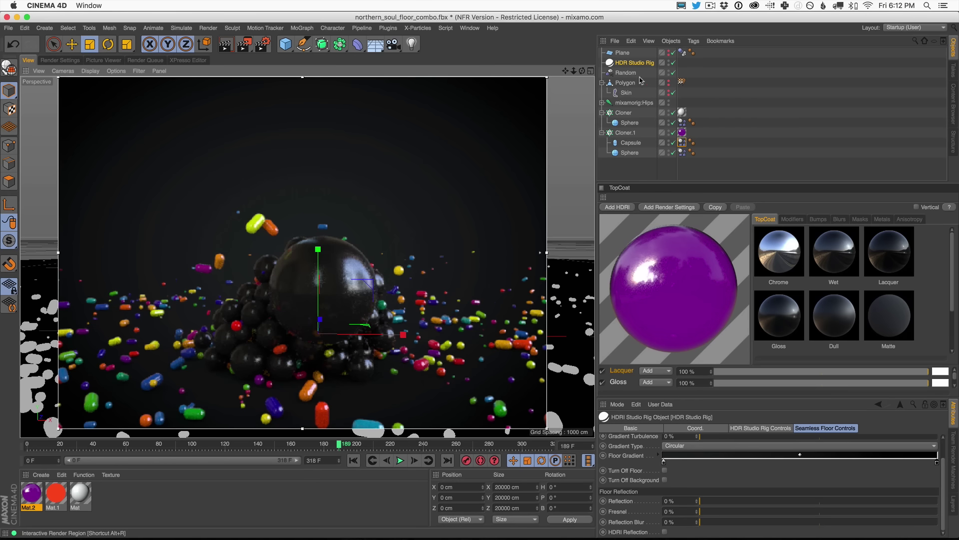
click(624, 165)
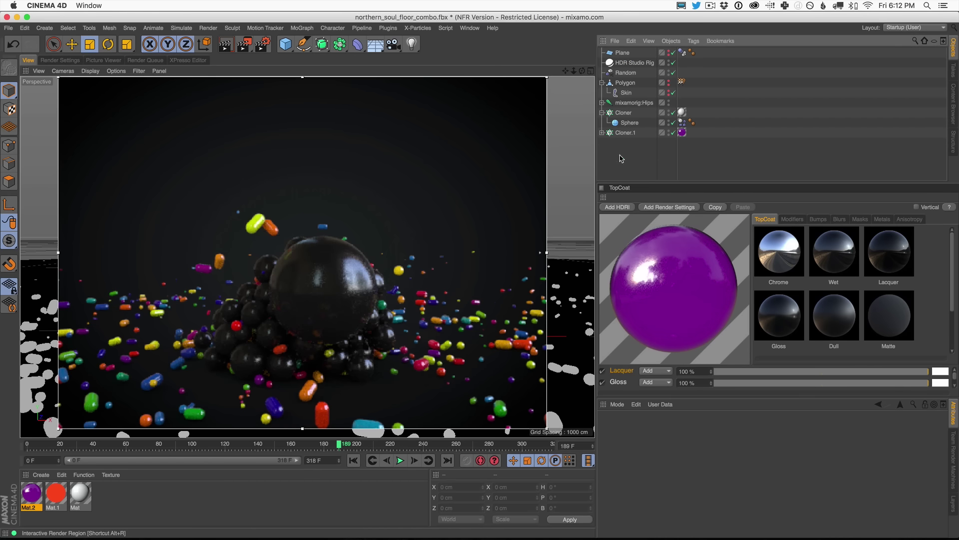